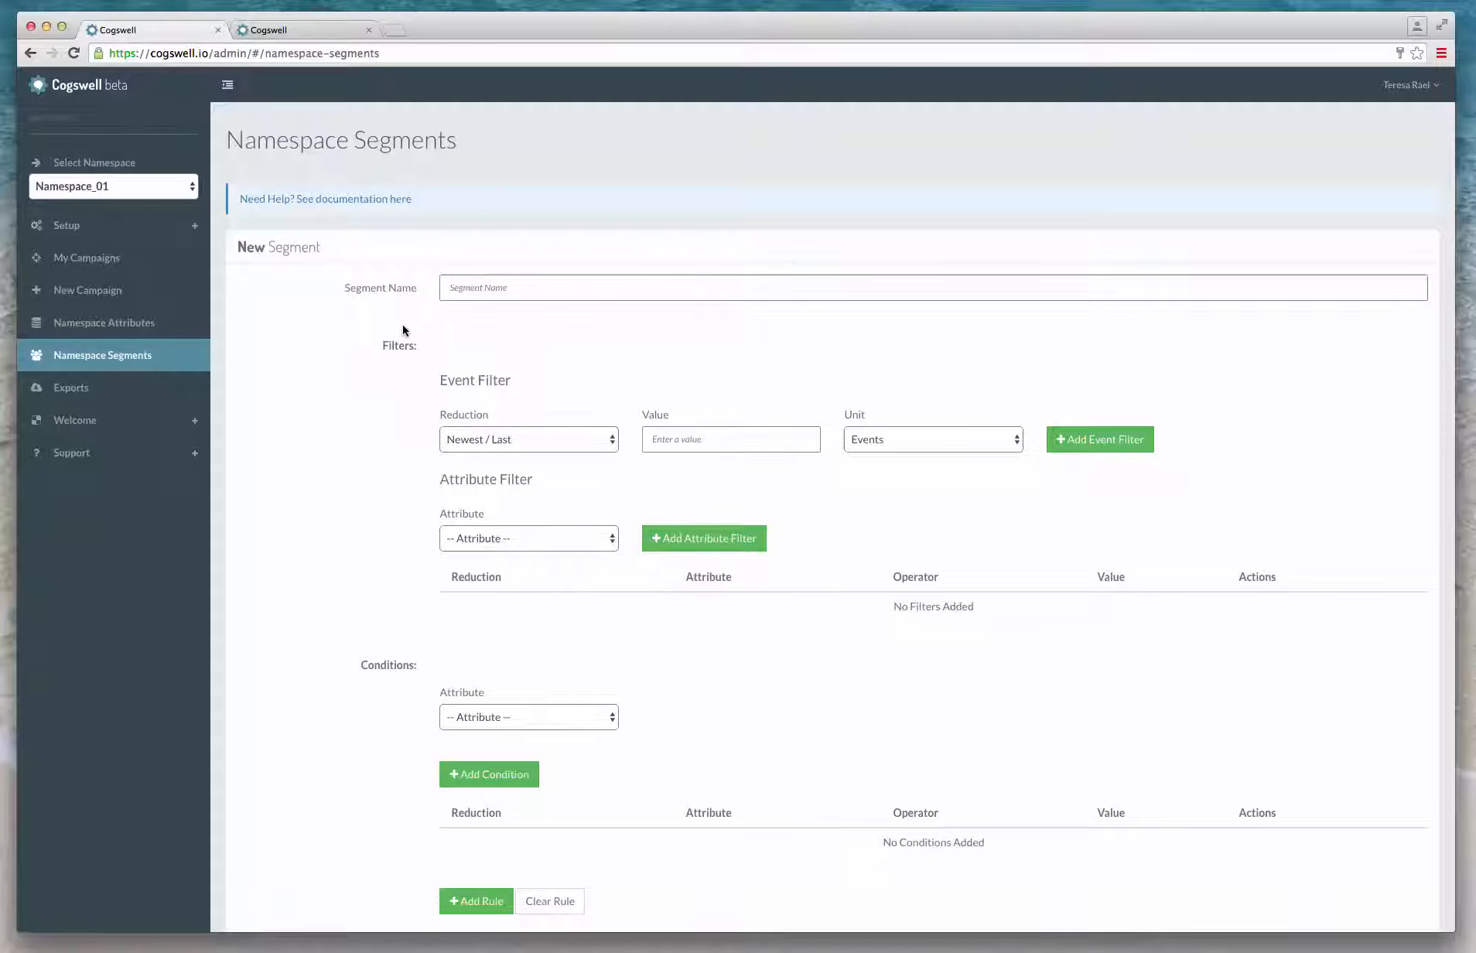
Name the new segment opt_in_segment
left_click(453, 288)
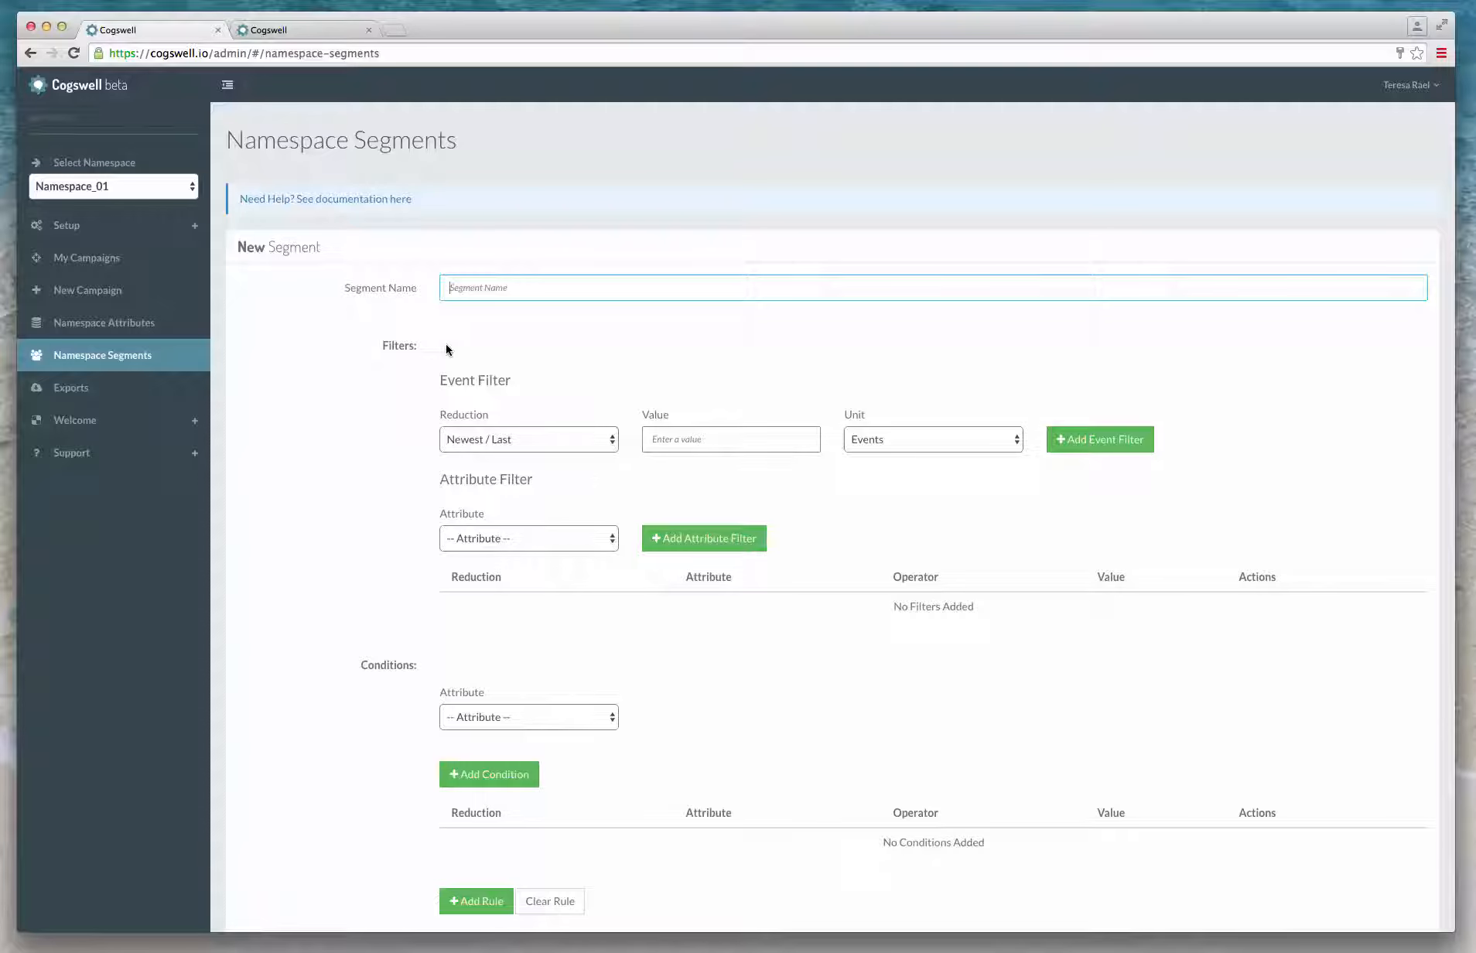
left_click(449, 287)
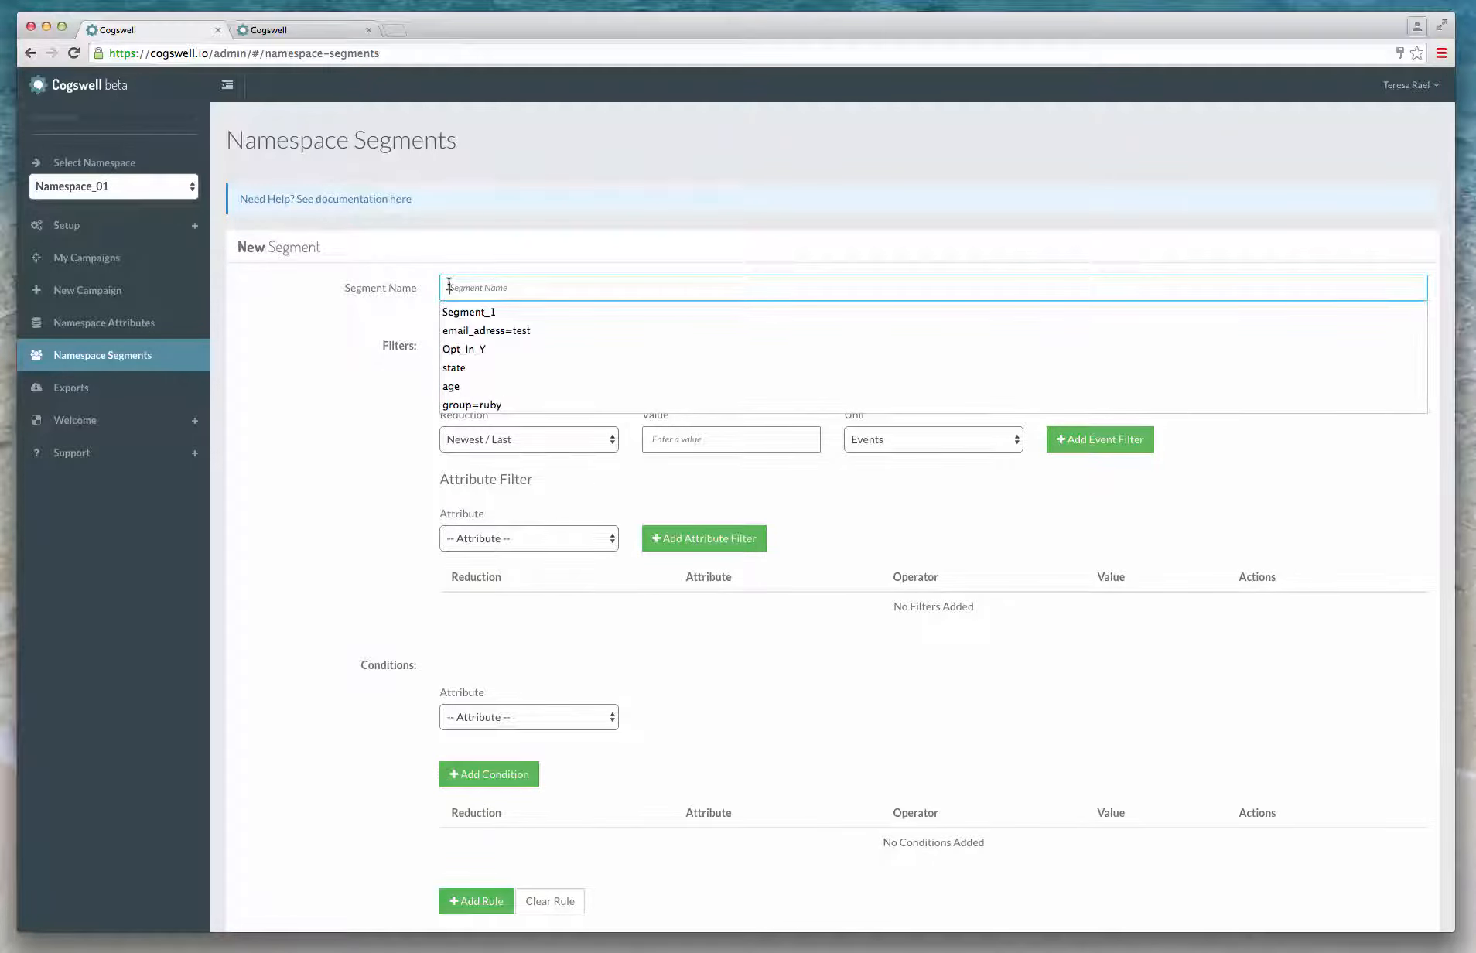
type("opt_in_seg")
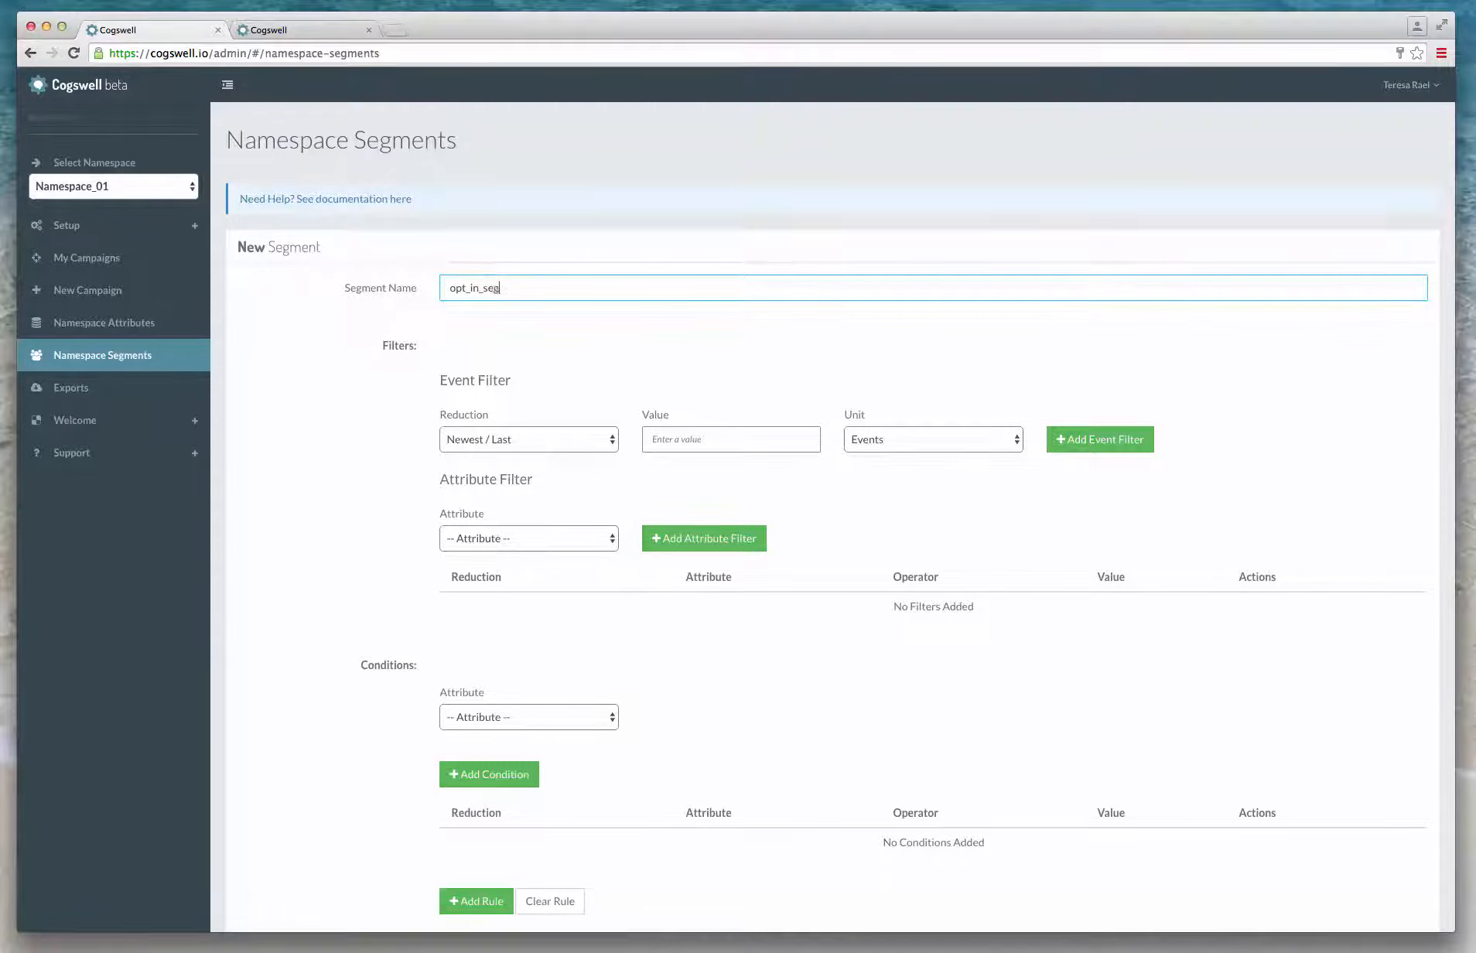
type("ment")
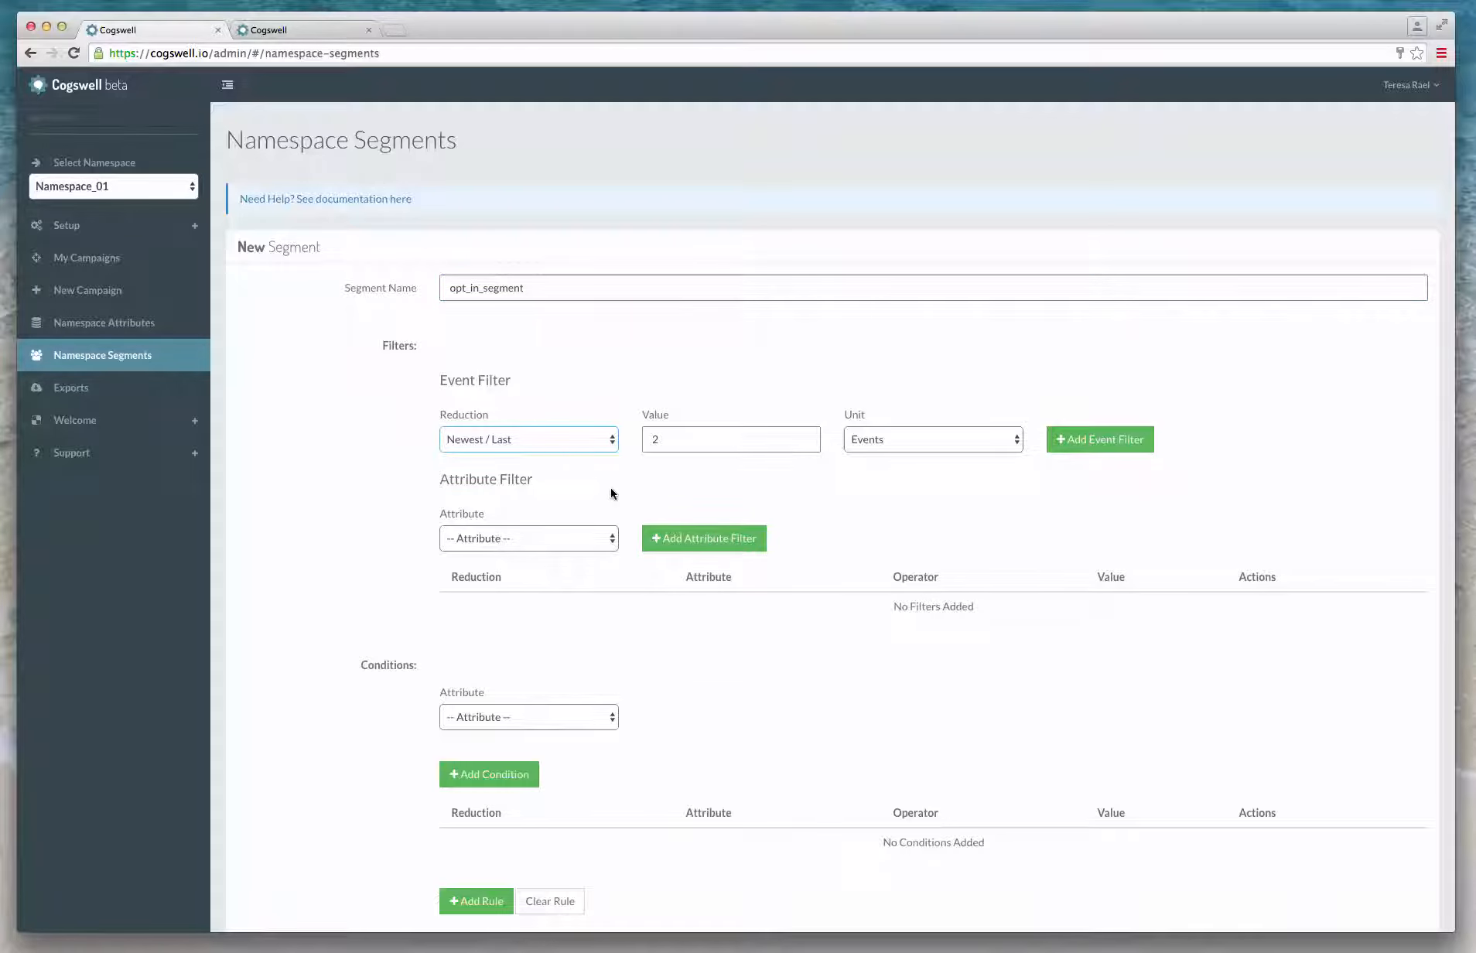
Try the event filter with the Newest / Last reduction and Days as the unit
left_click(608, 441)
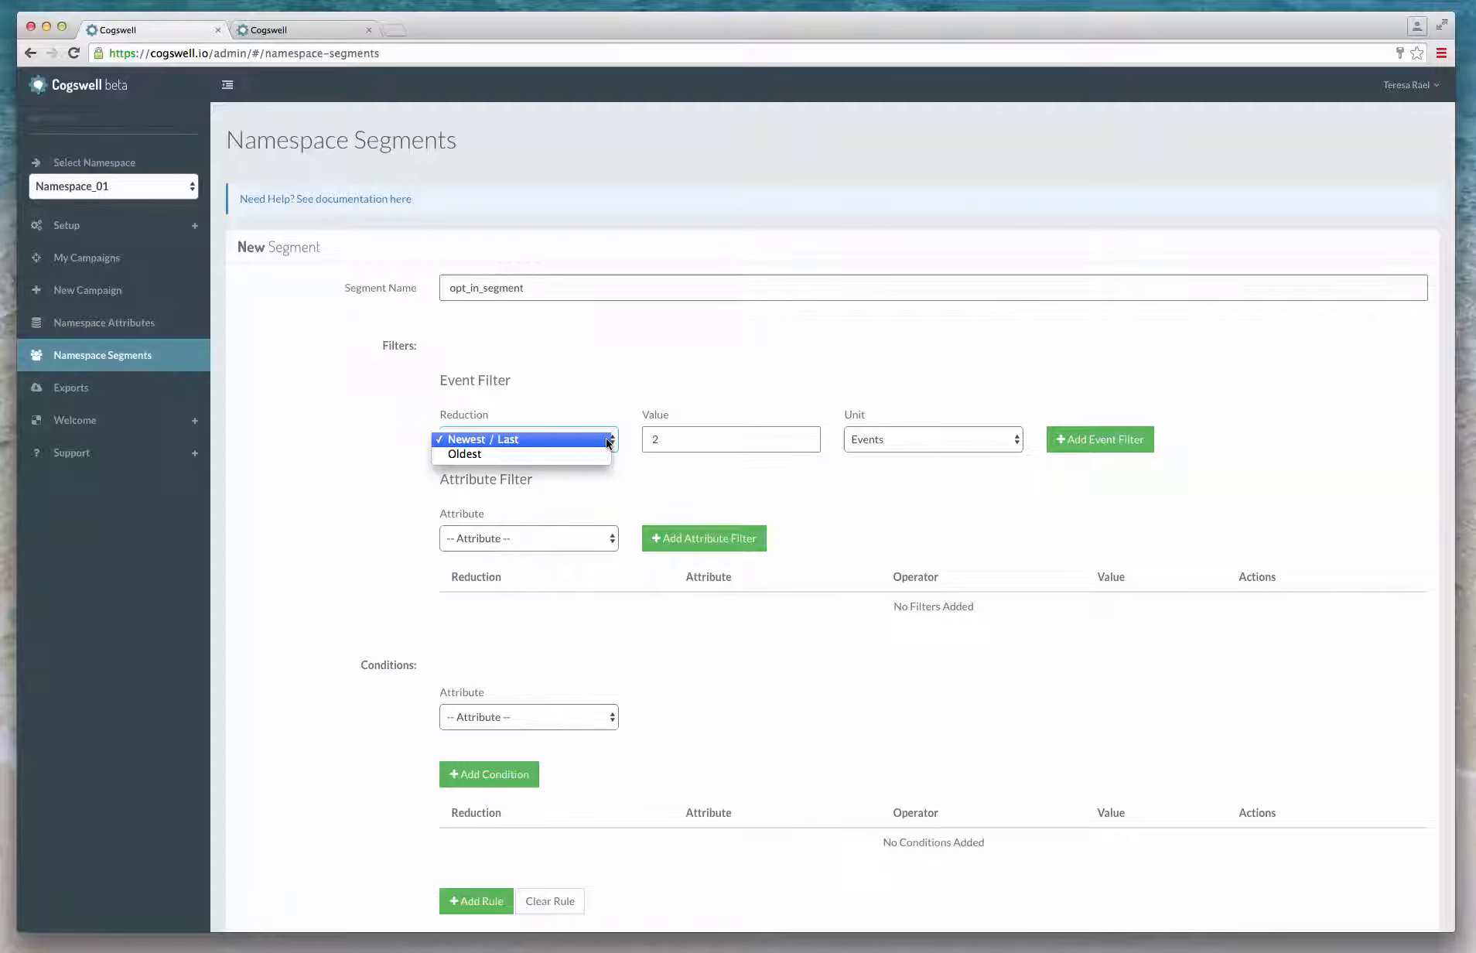
left_click(608, 440)
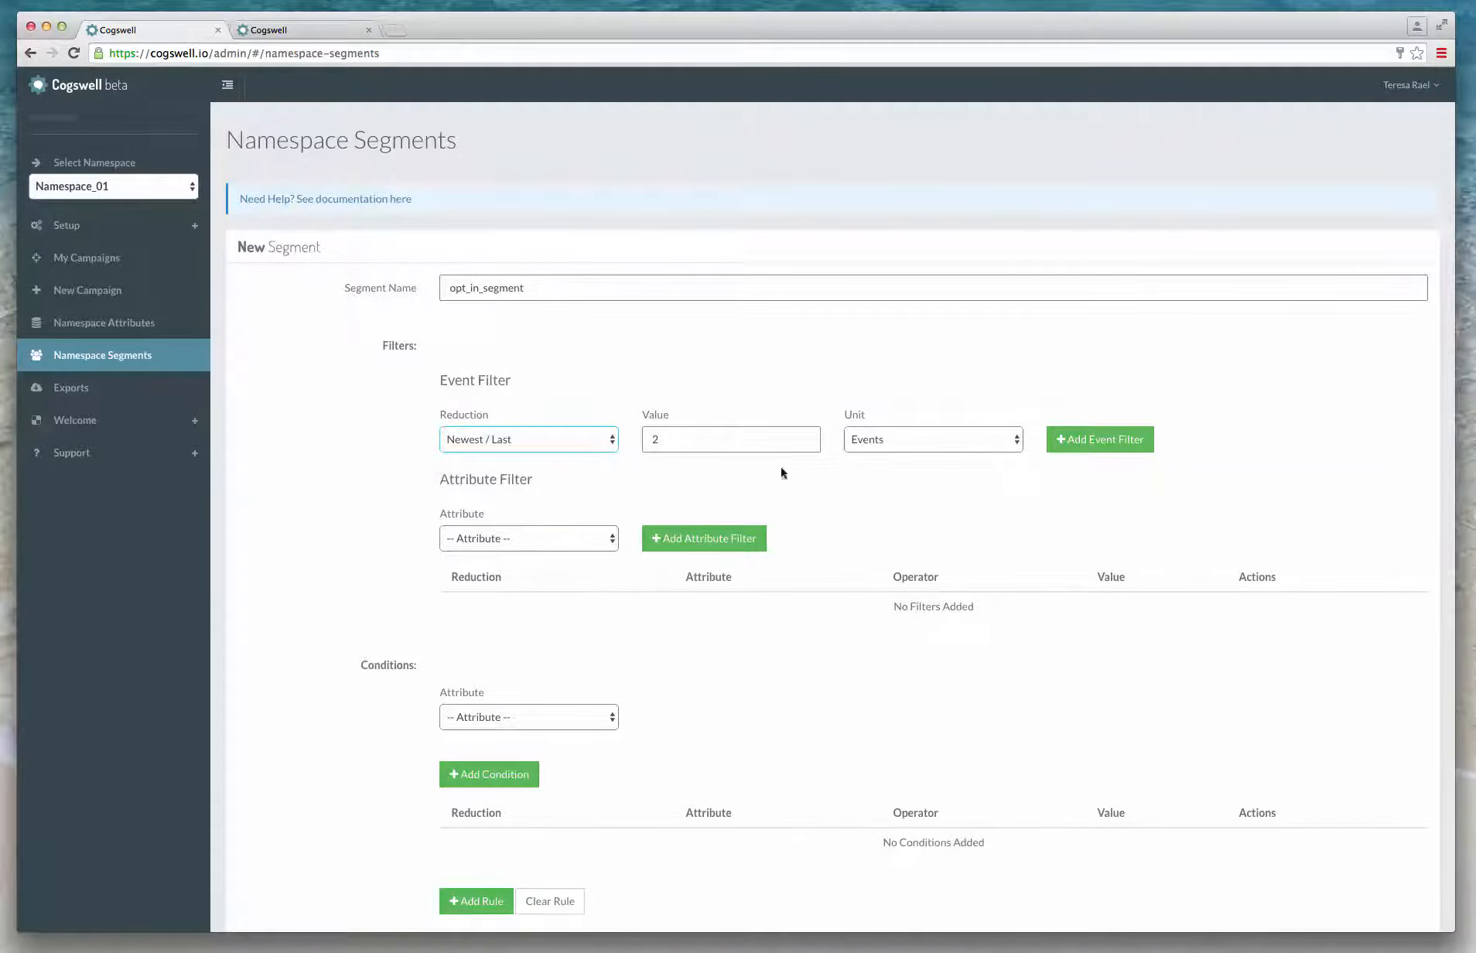
left_click(1017, 440)
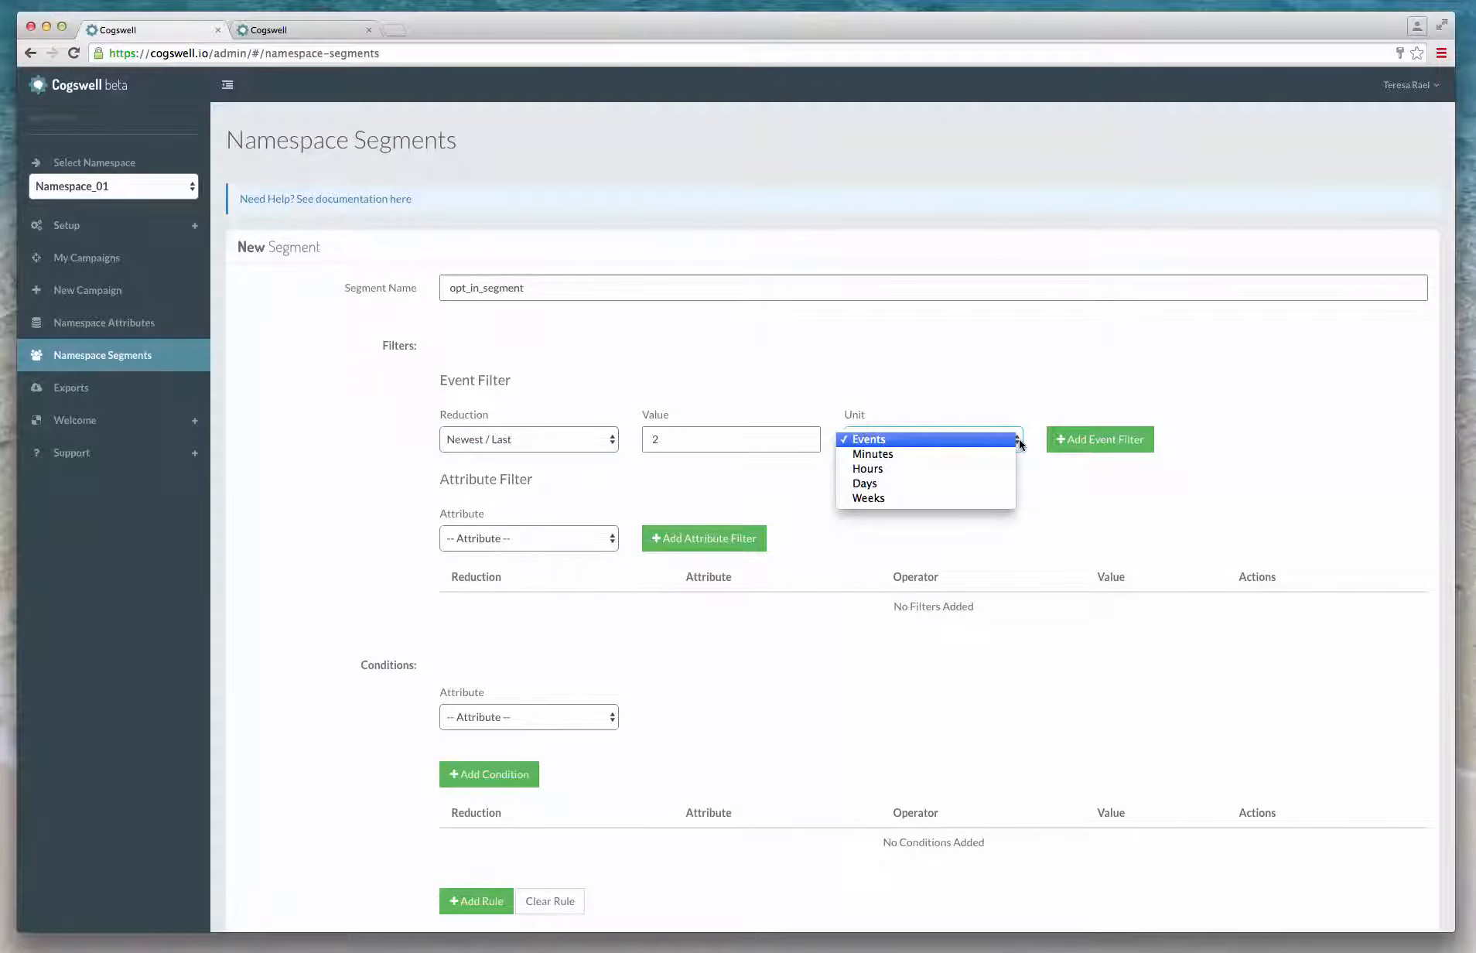
left_click(995, 481)
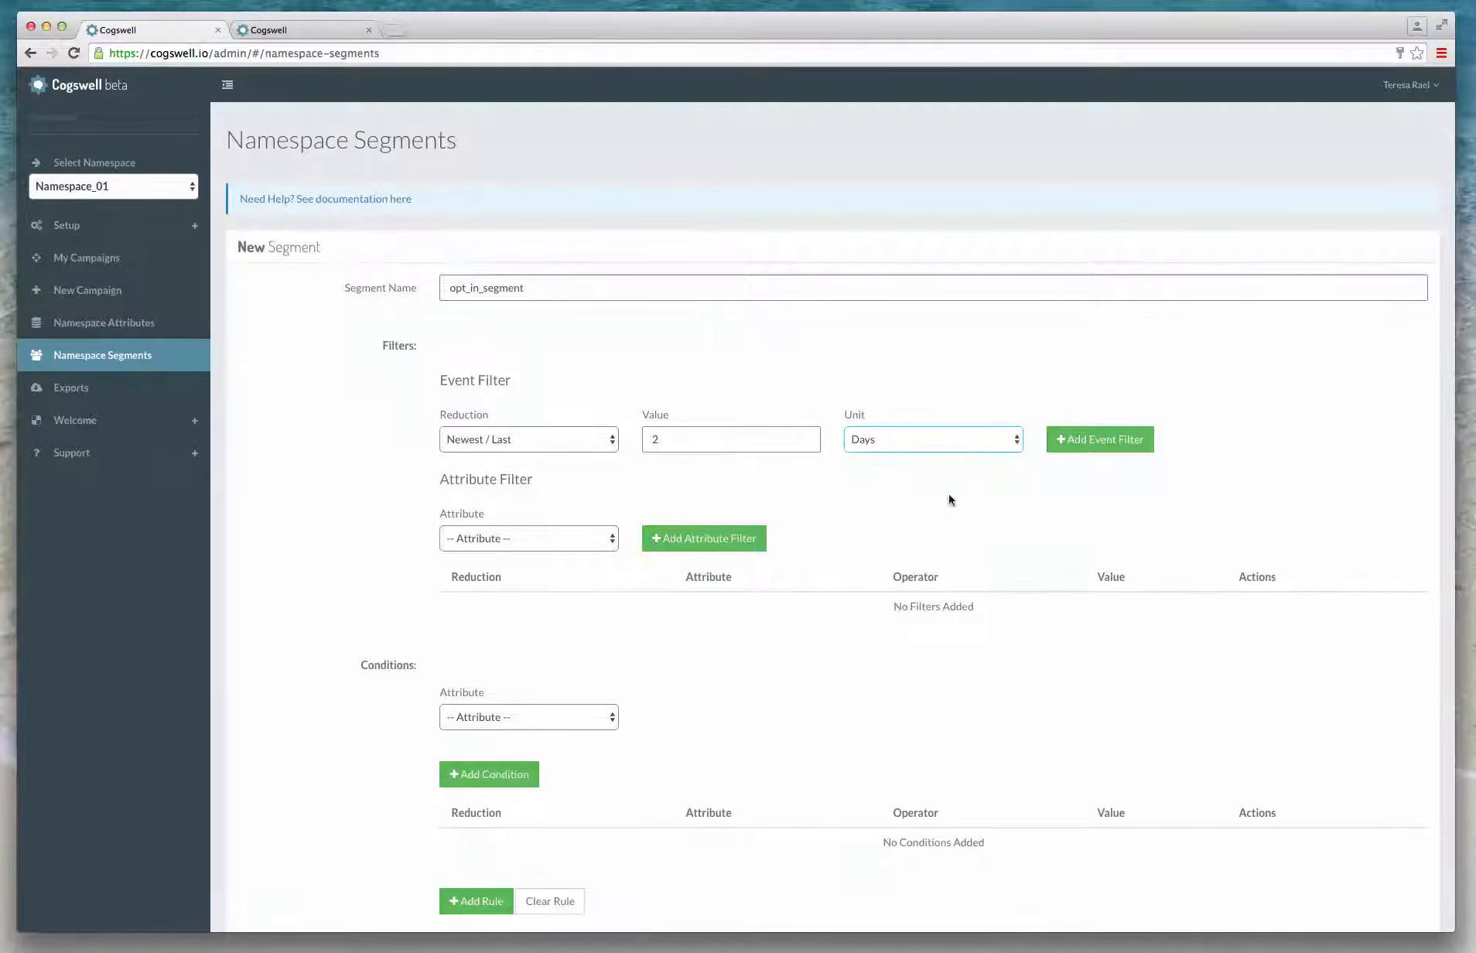
left_click(600, 440)
left_click(603, 441)
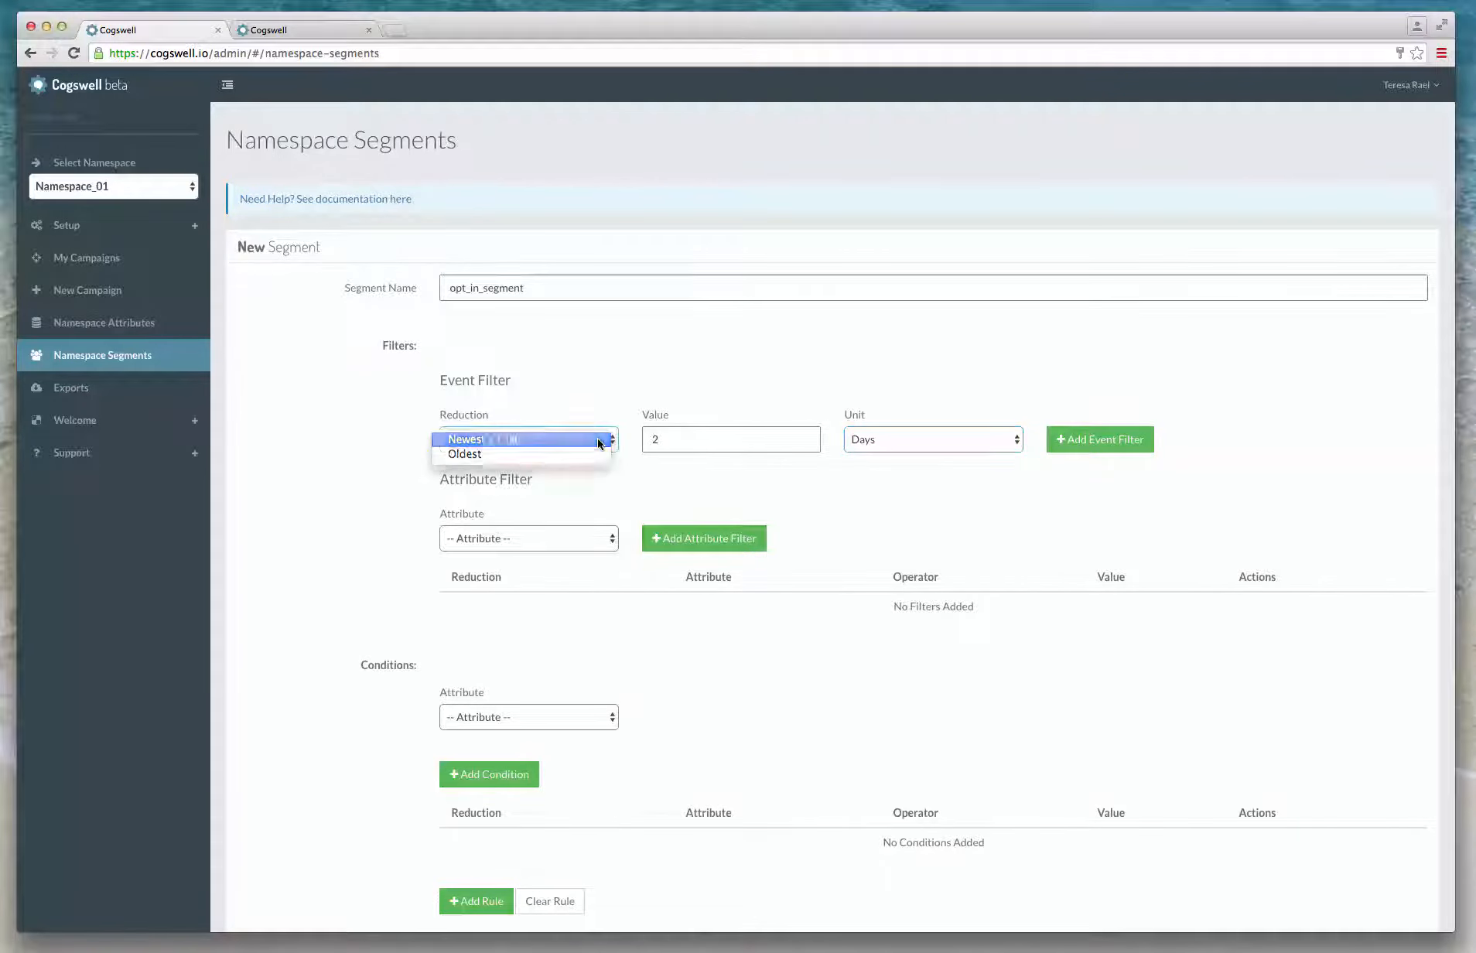
Set the event filter's value to 1 and its unit to Events, and add this Newest / Last filter to the segment
double_click(664, 441)
type("1")
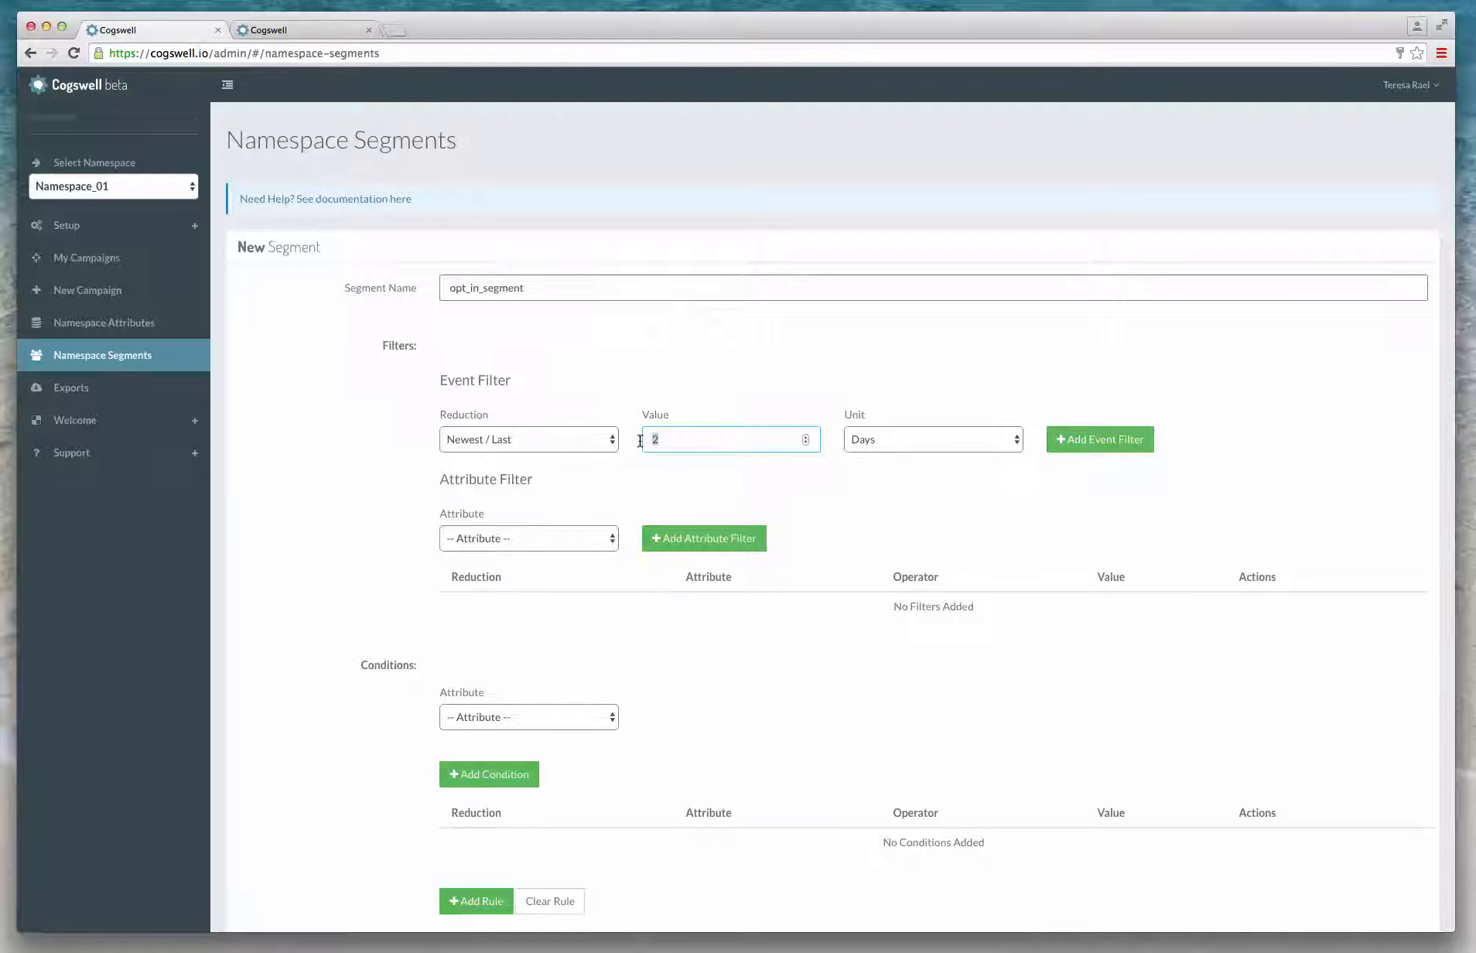
left_click(940, 440)
left_click(936, 398)
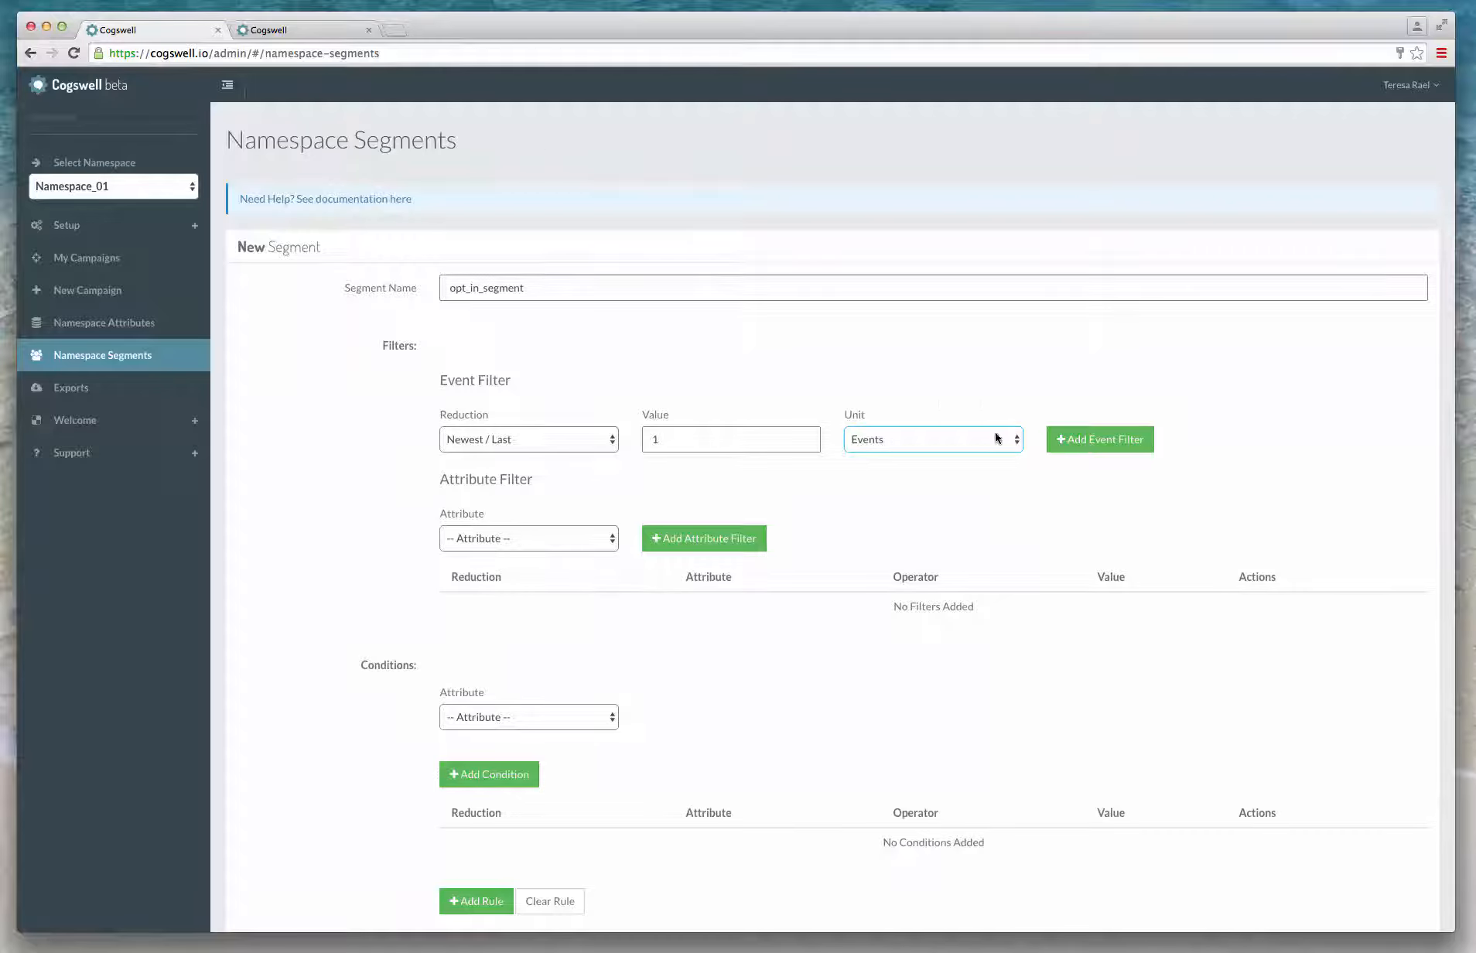
left_click(1098, 441)
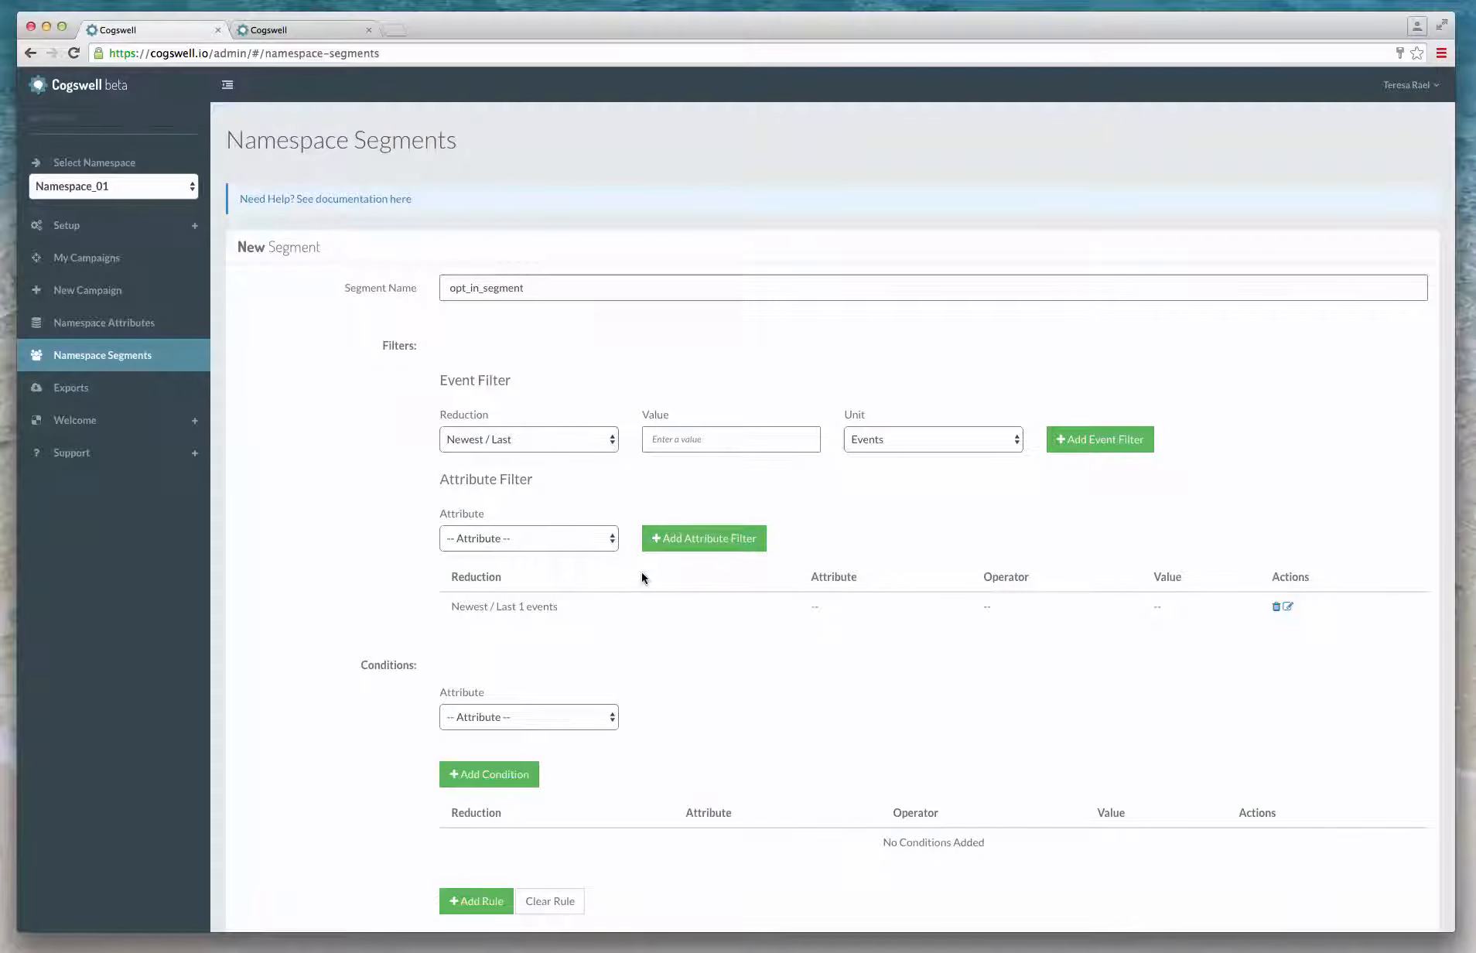
Try the attribute filter with the customer_id attribute and the greater than operator
left_click(610, 539)
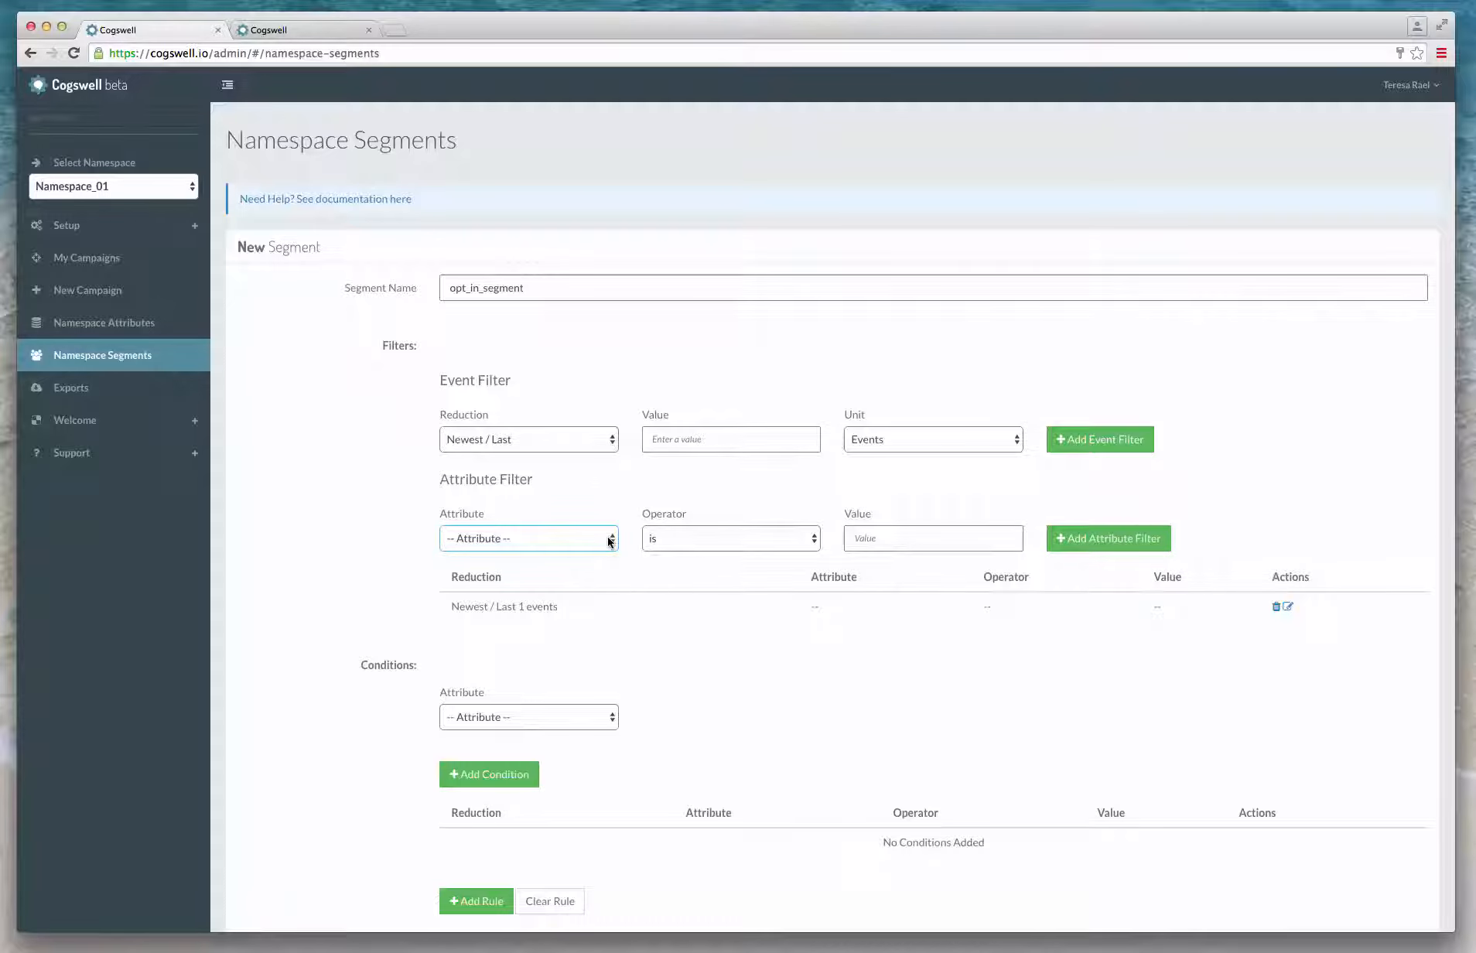
left_click(611, 539)
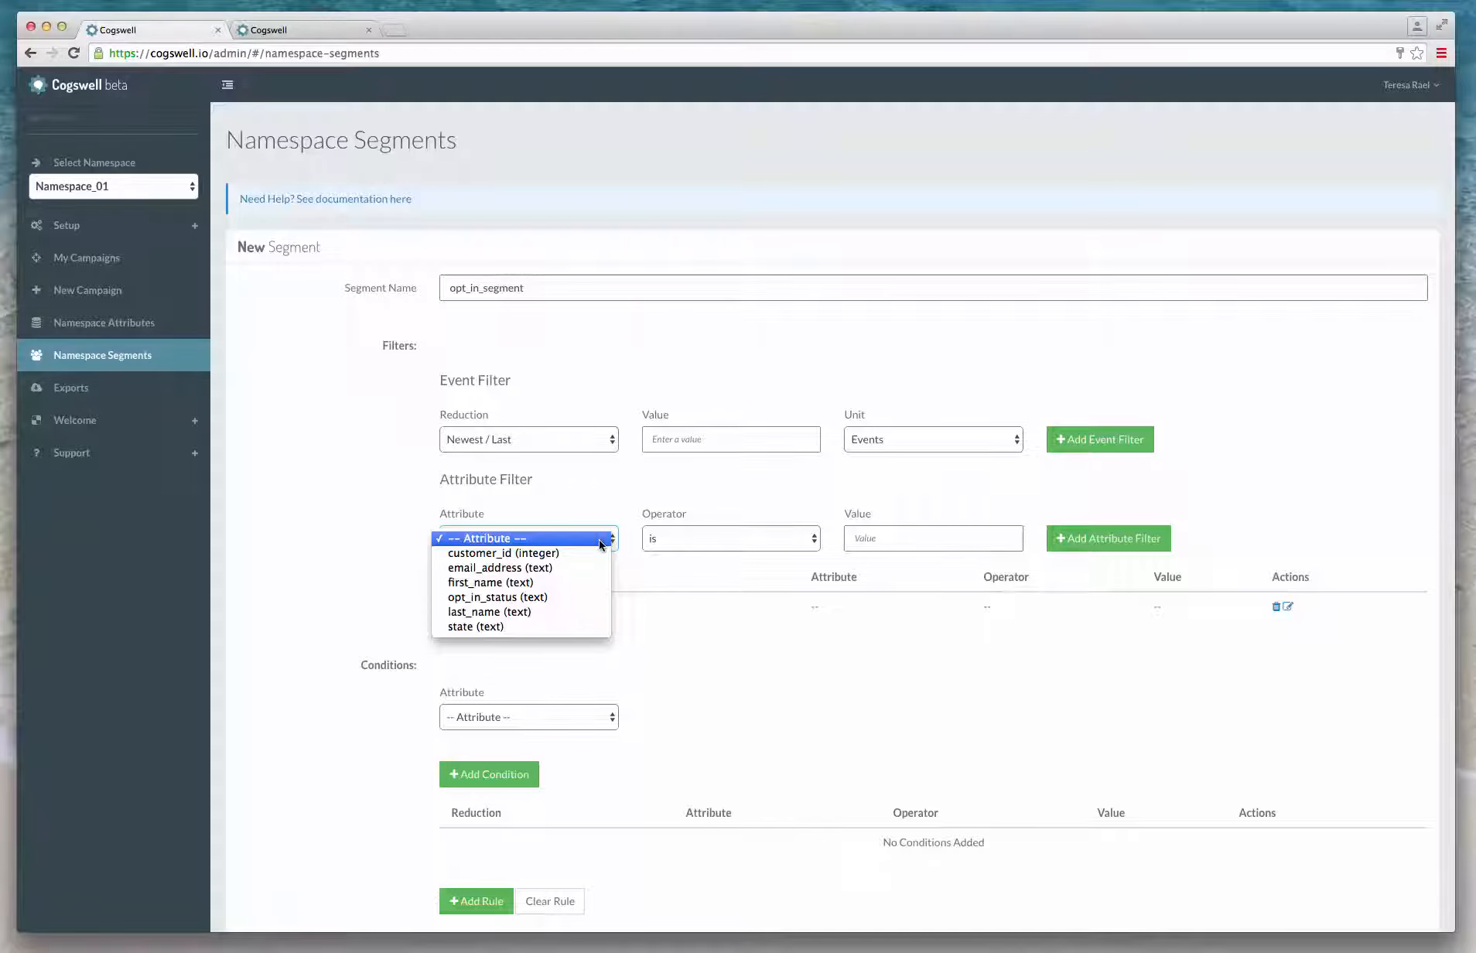
left_click(545, 554)
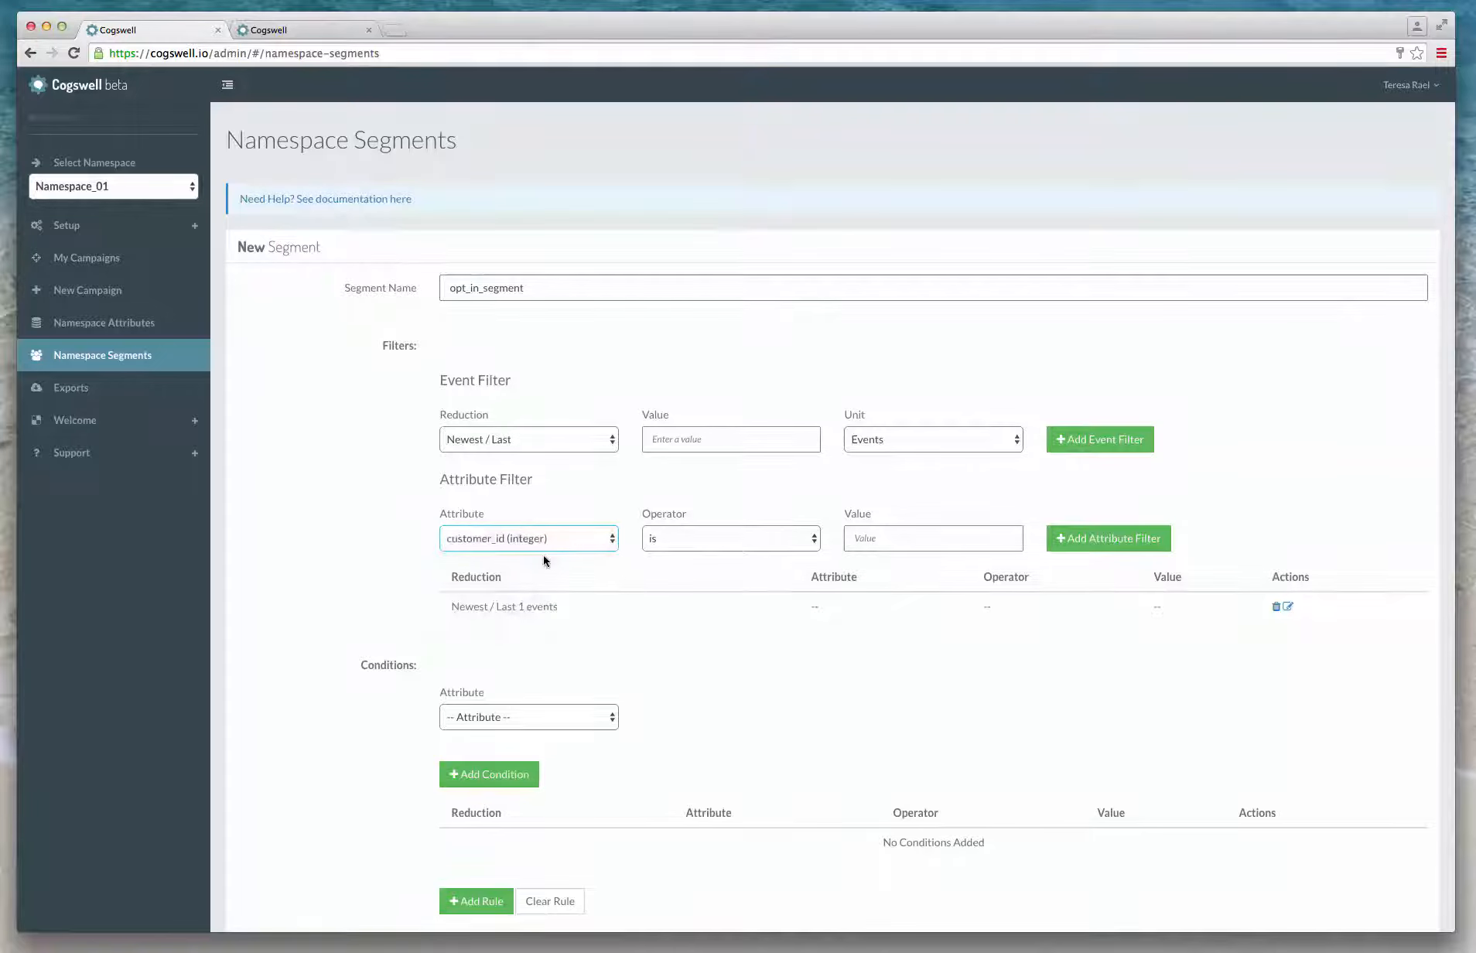
left_click(808, 541)
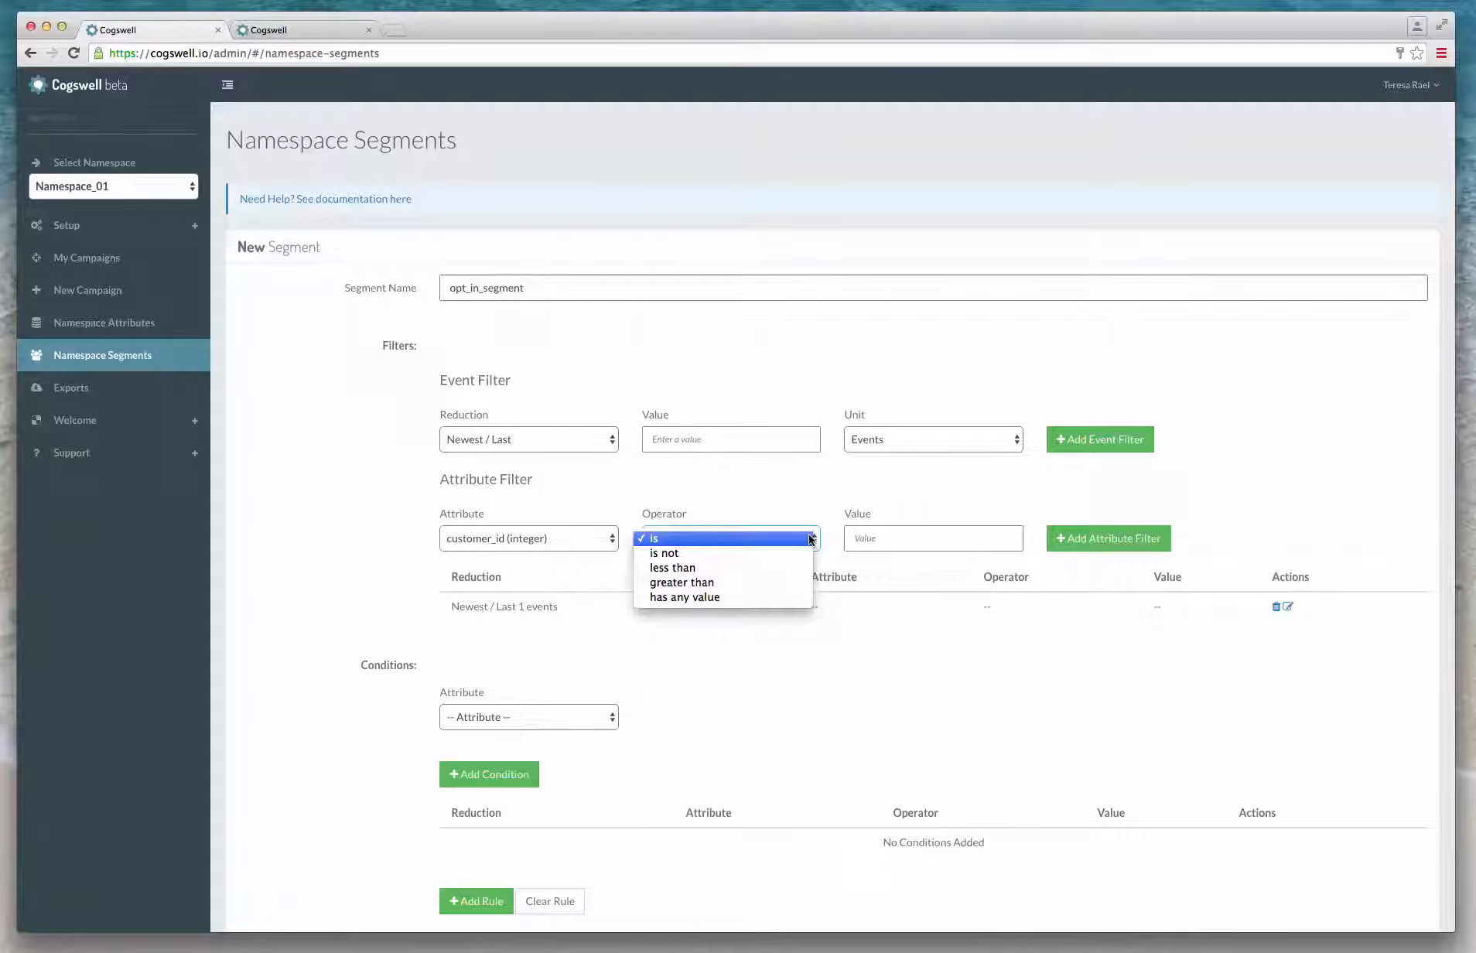
left_click(683, 583)
left_click(871, 539)
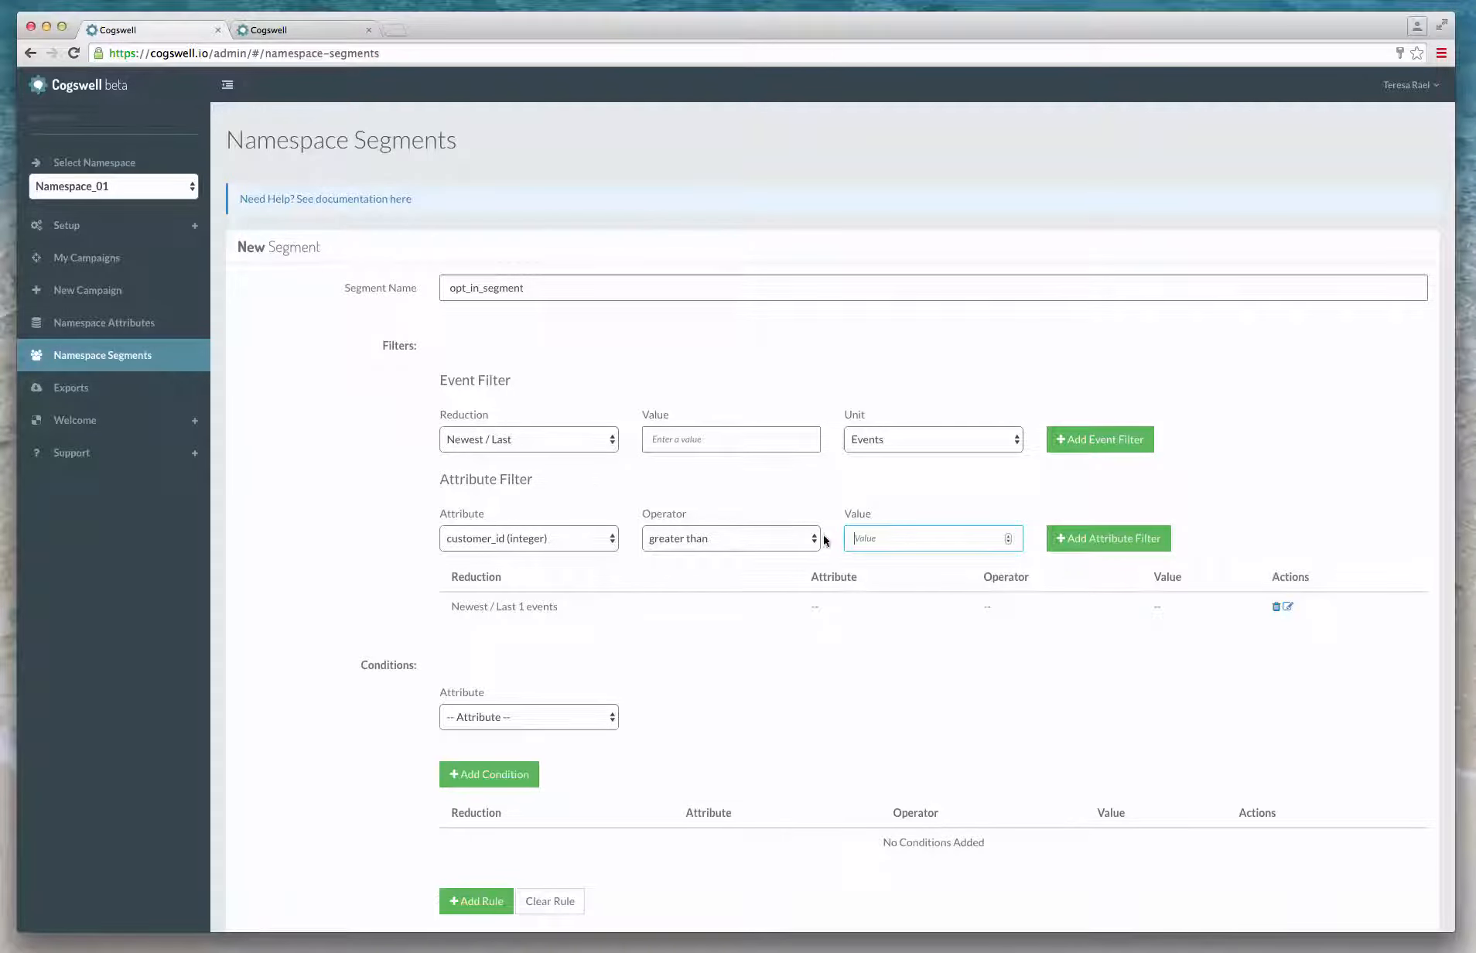
Add an attribute filter requiring that opt_in_status has any value
left_click(609, 539)
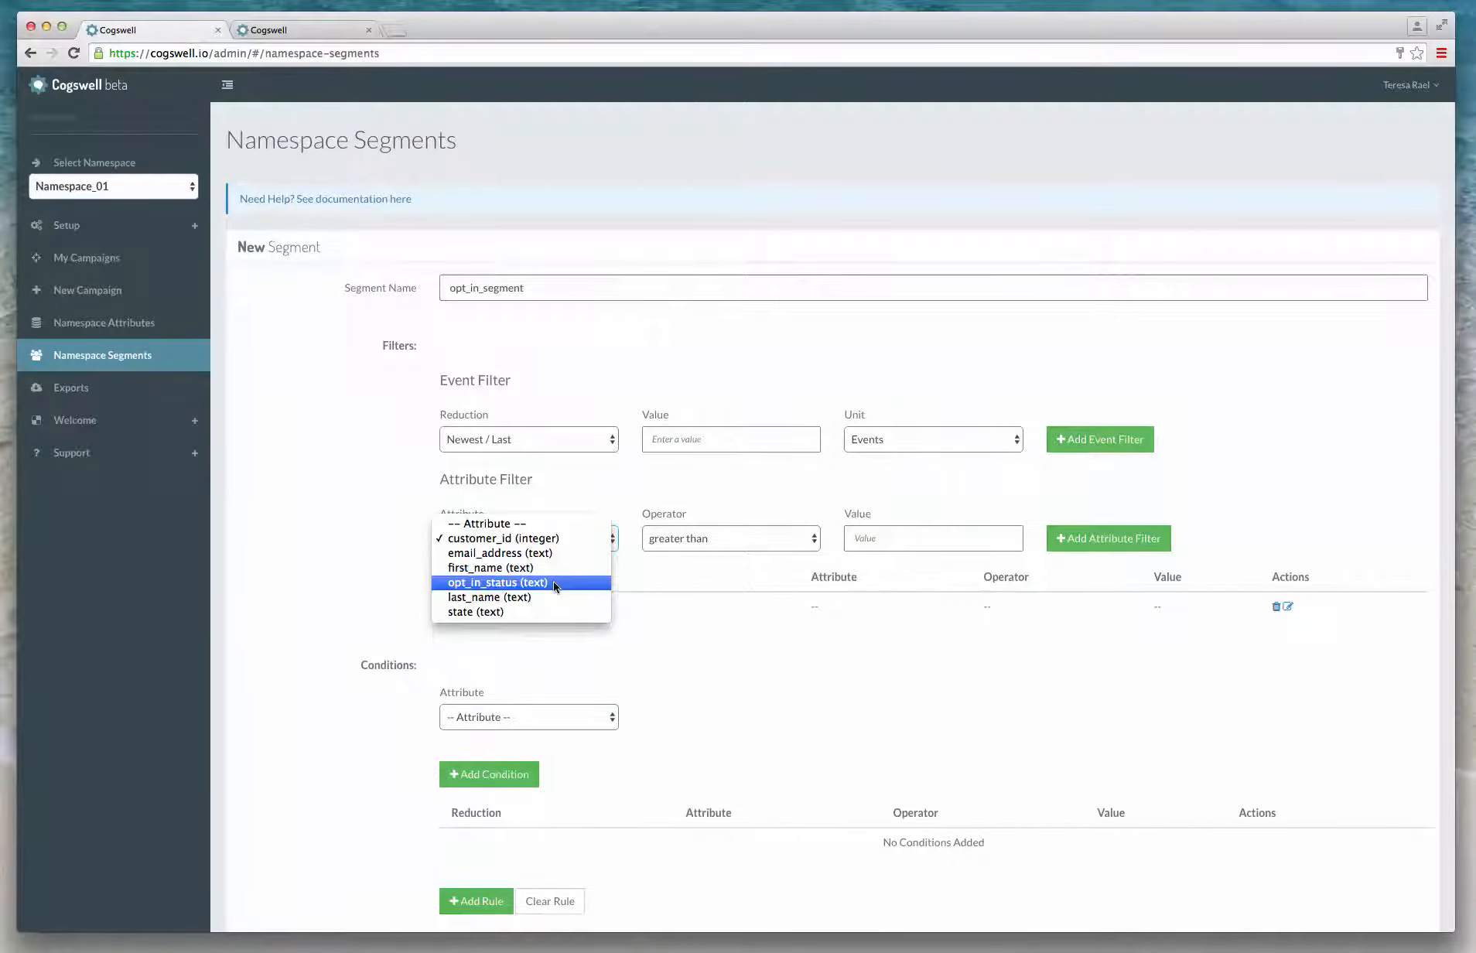
left_click(591, 583)
left_click(811, 539)
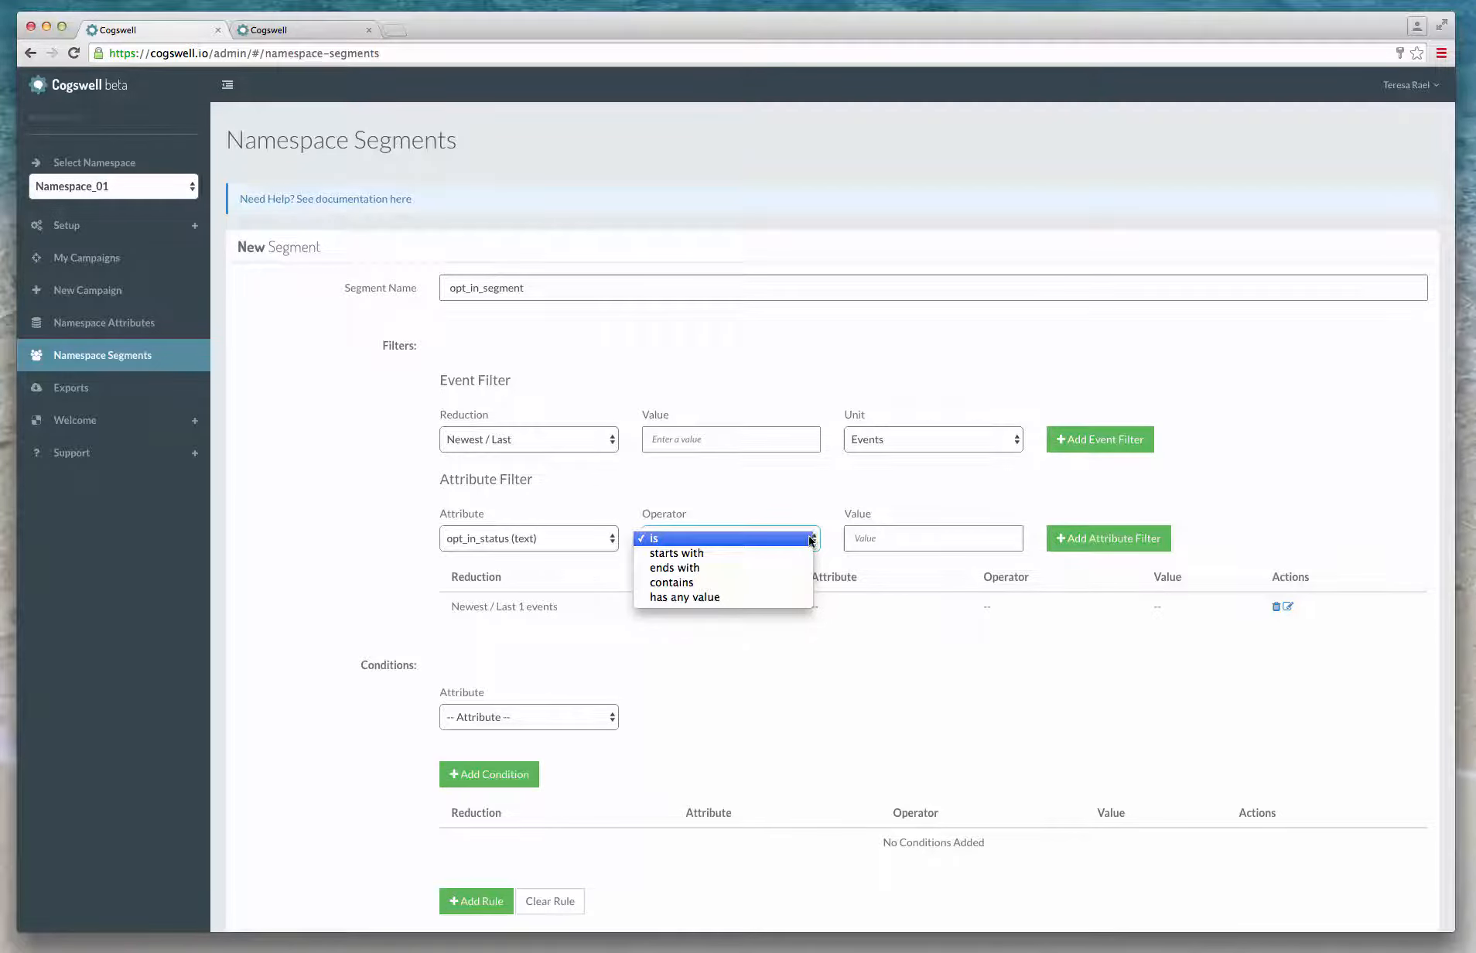
left_click(673, 597)
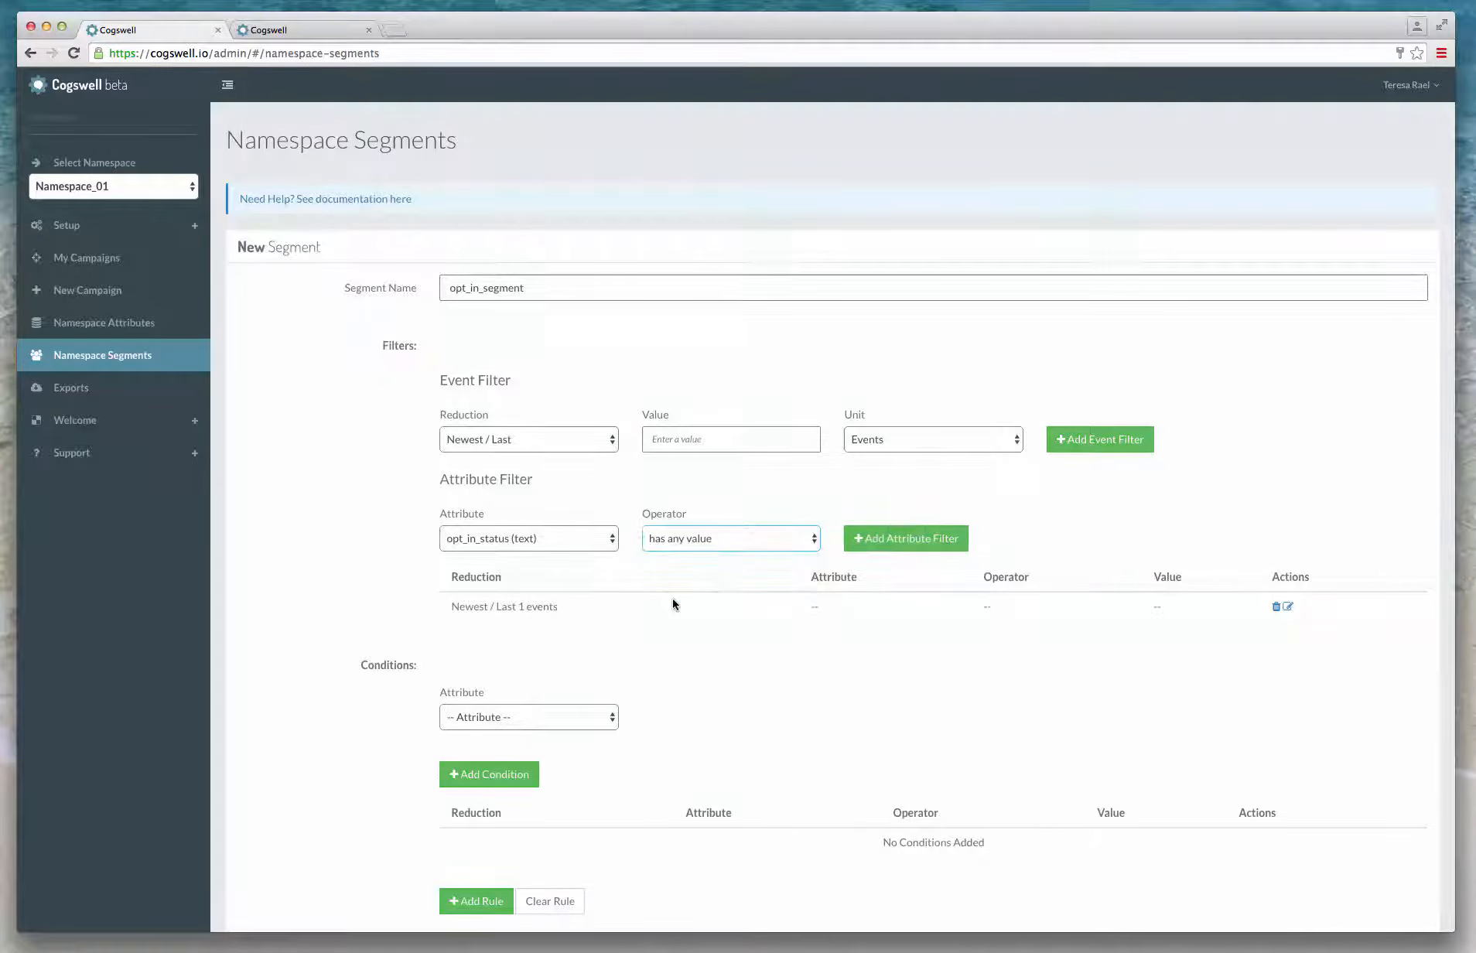
left_click(923, 540)
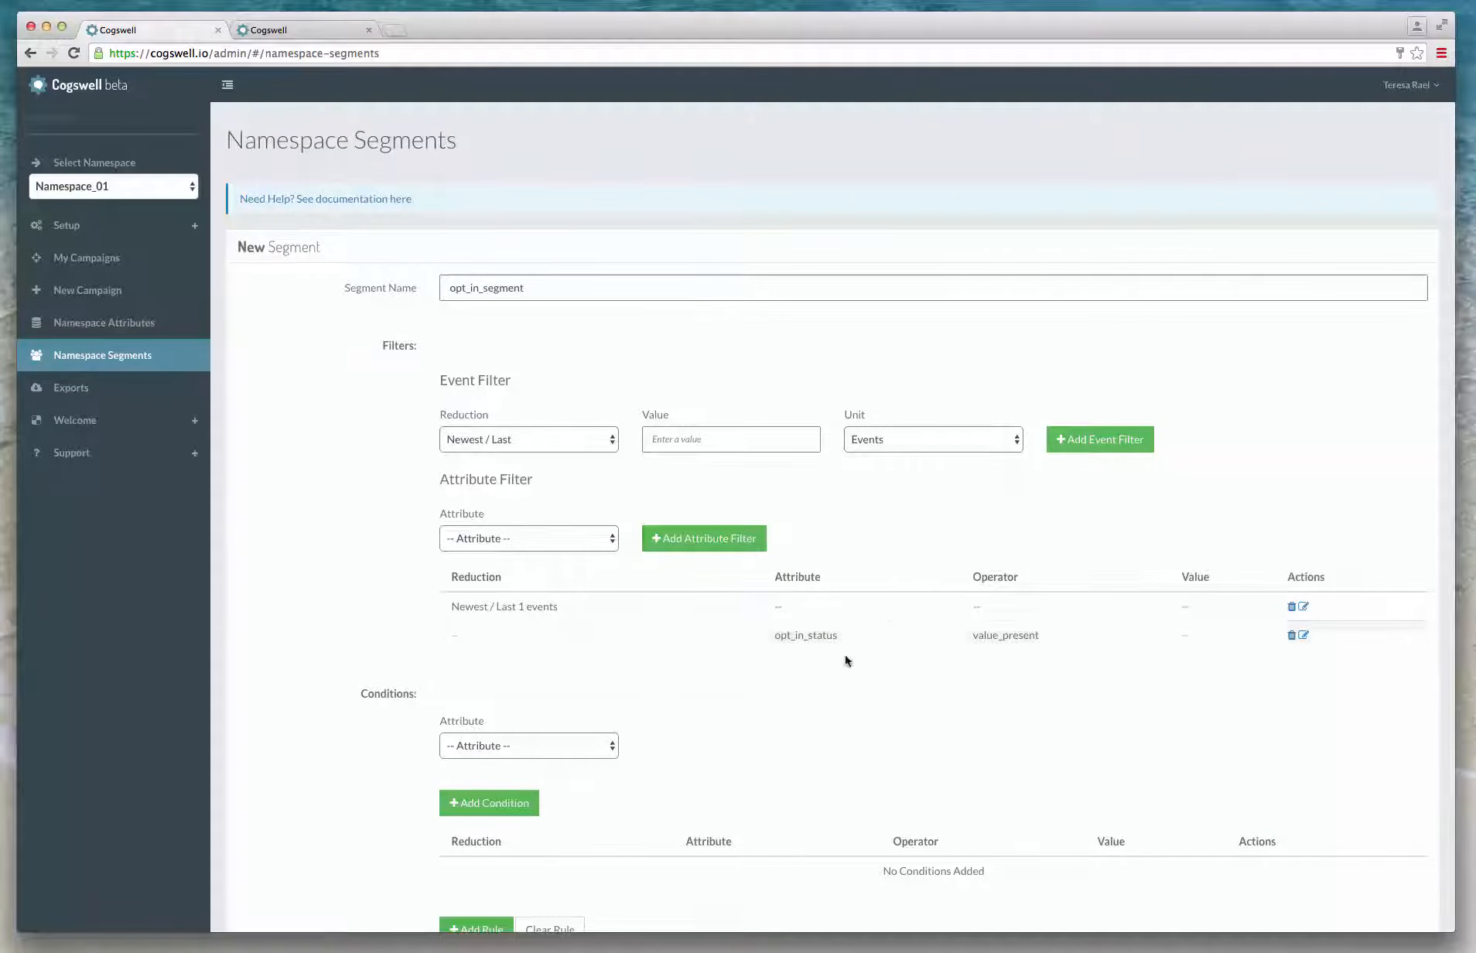
scroll(1015, 642, "down", 3)
scroll(1014, 642, "up", 2)
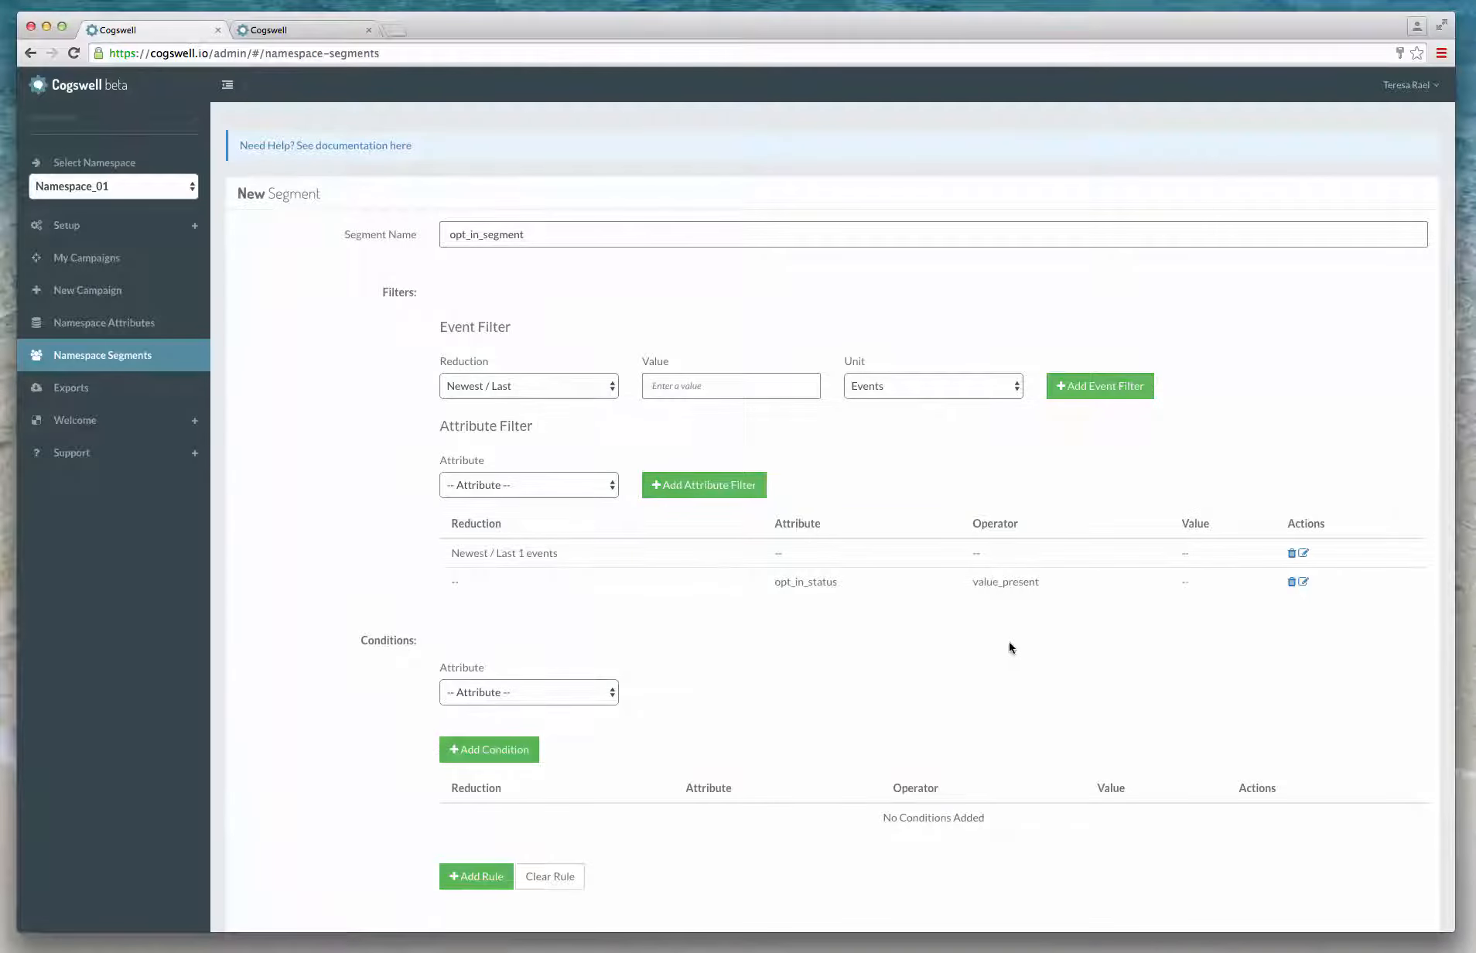
scroll(921, 659, "down", 3)
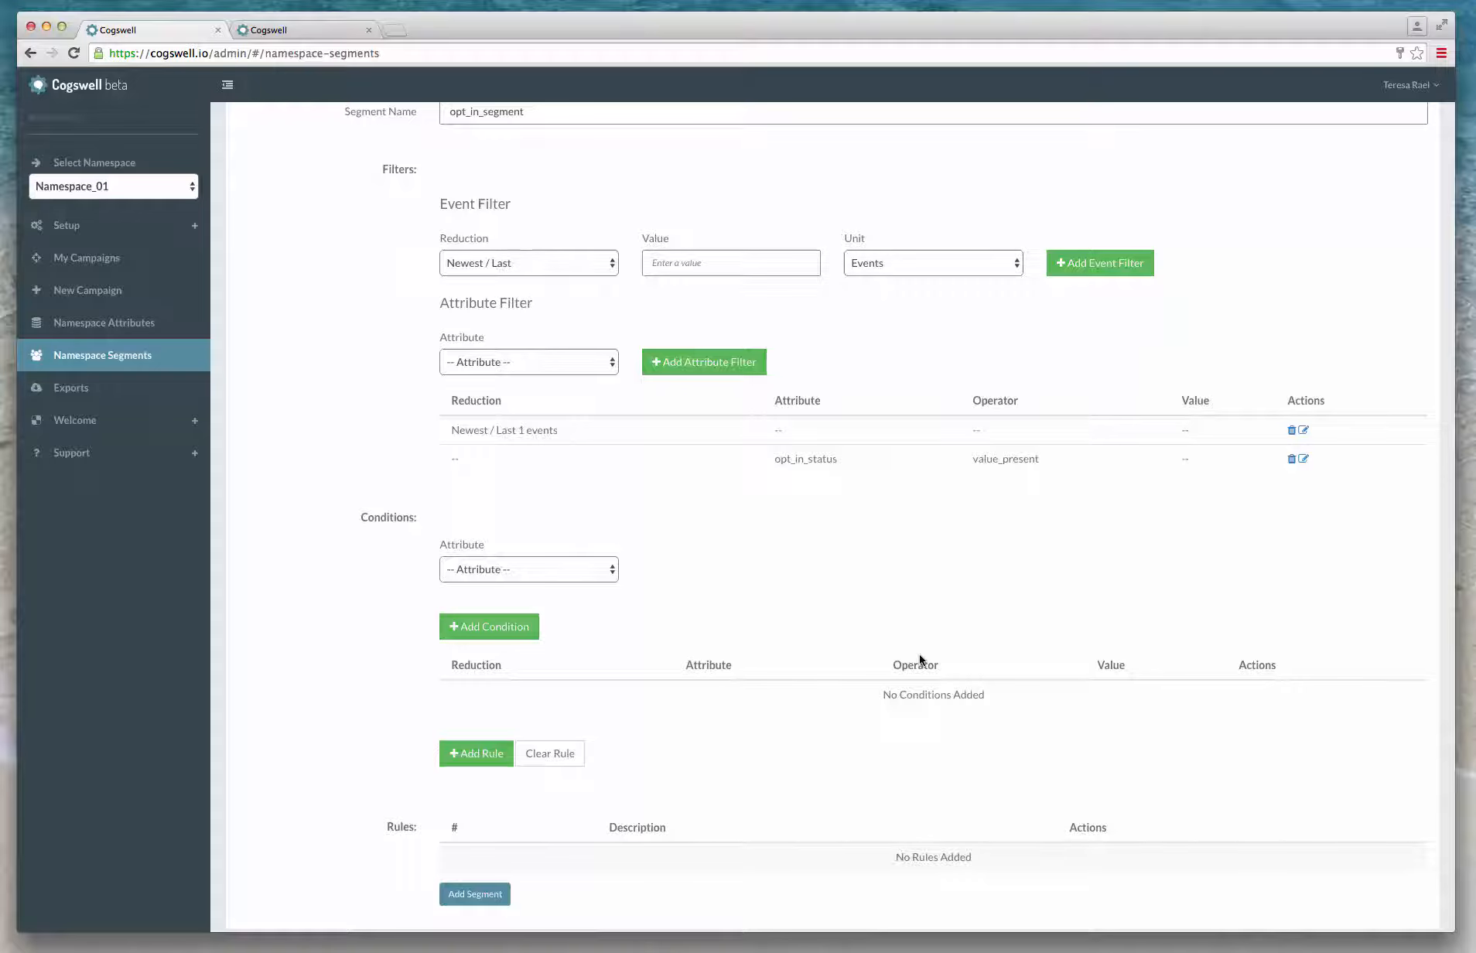
left_click(529, 569)
left_click(693, 590)
left_click(612, 570)
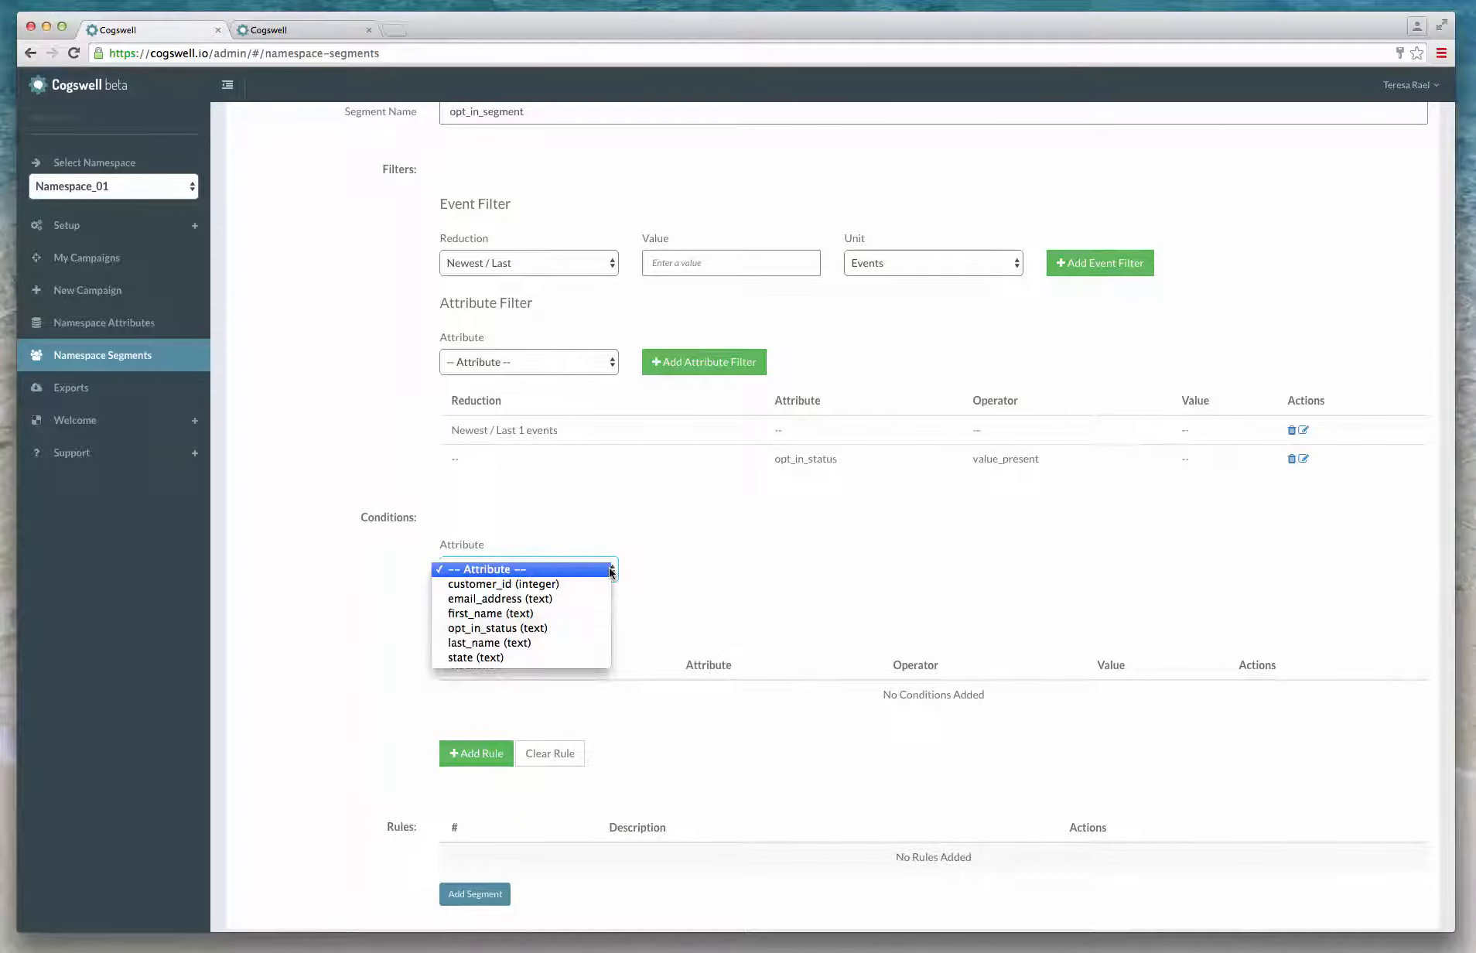
scroll(636, 754, "up", 3)
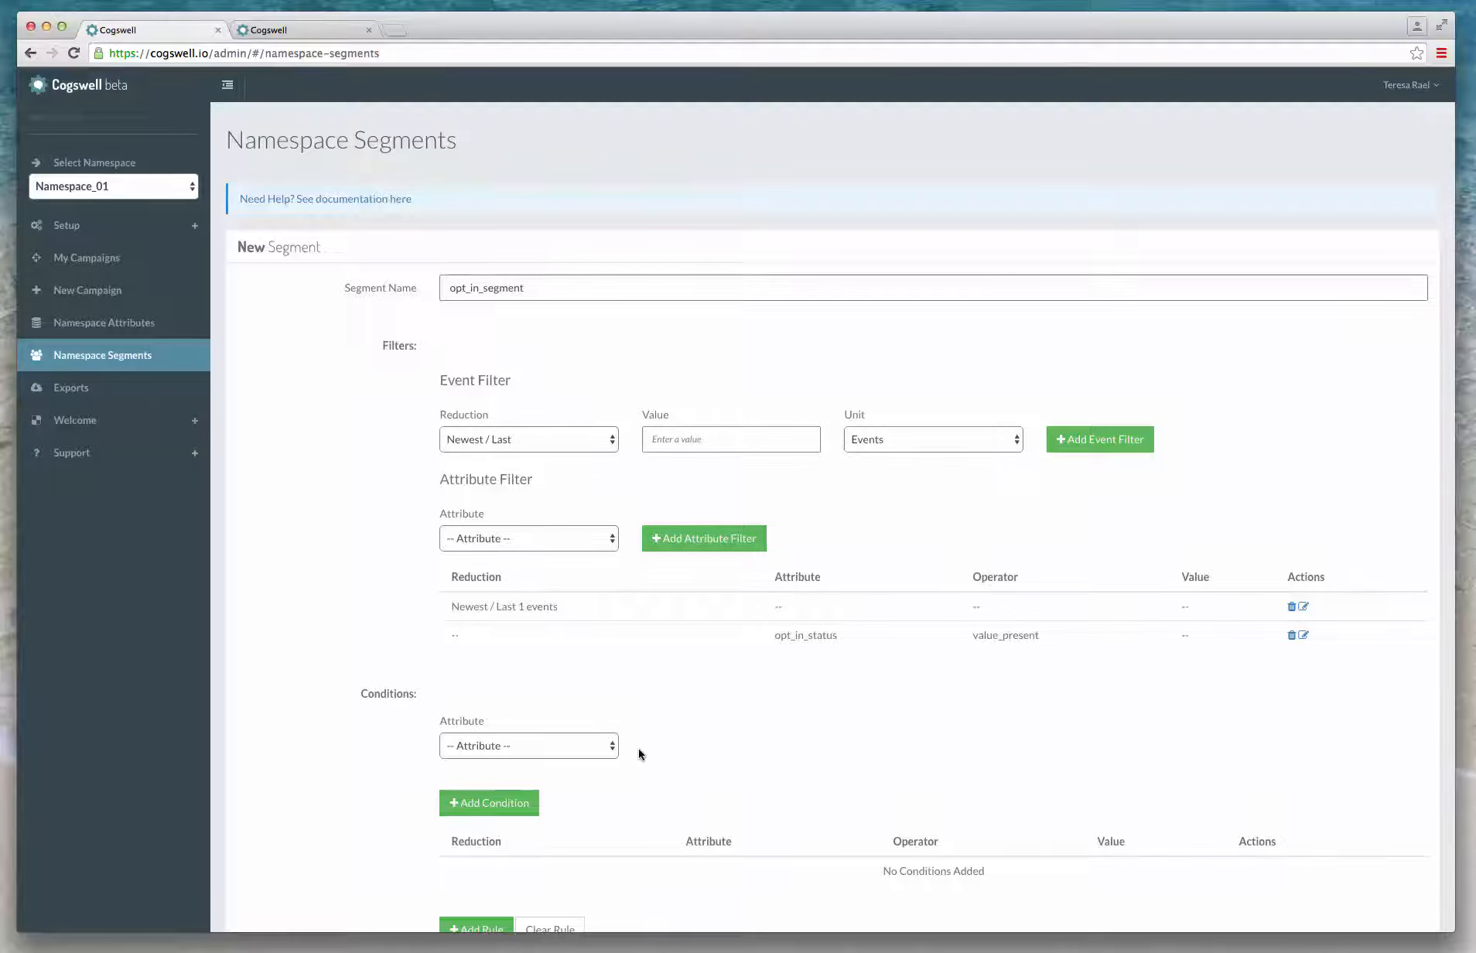
Add a condition with the Newest reduction requiring that opt_in_status is Yes
left_click(604, 745)
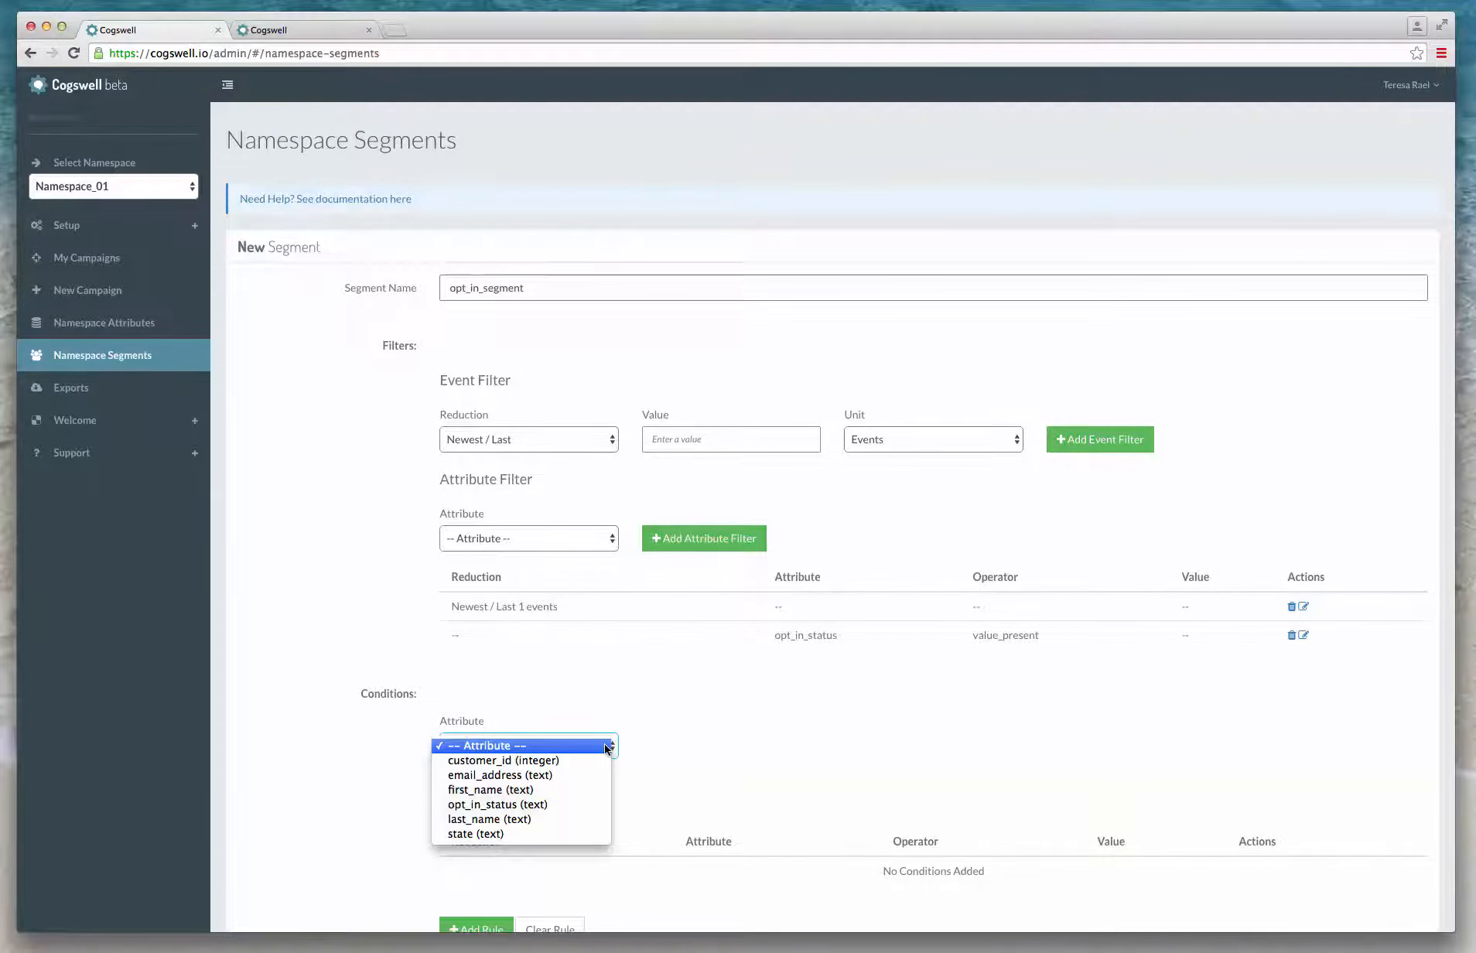
left_click(507, 809)
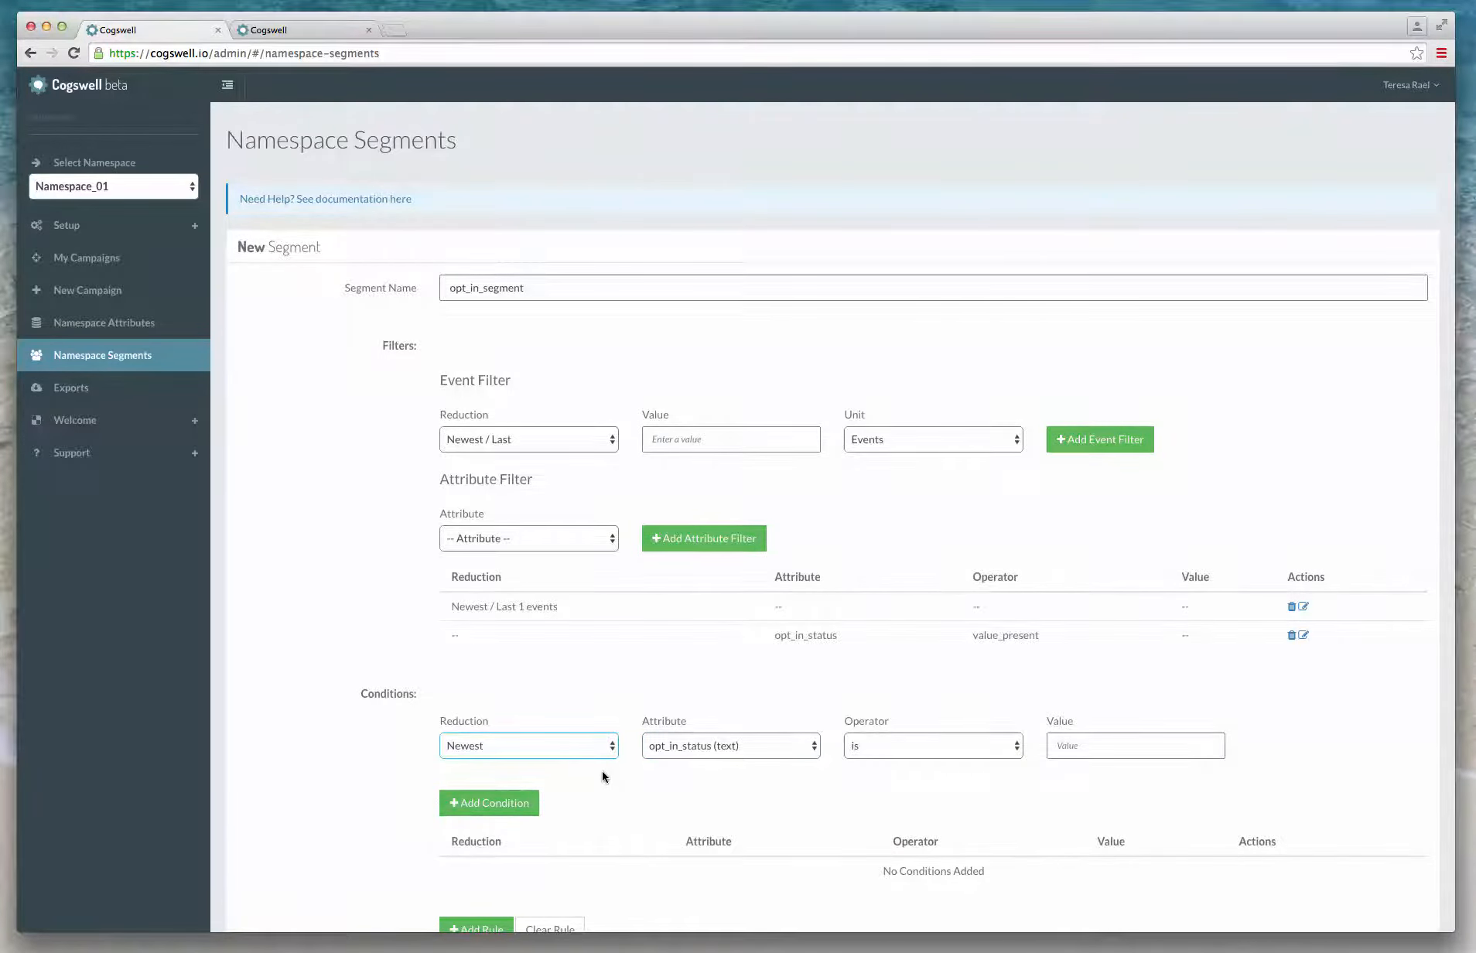
left_click(610, 748)
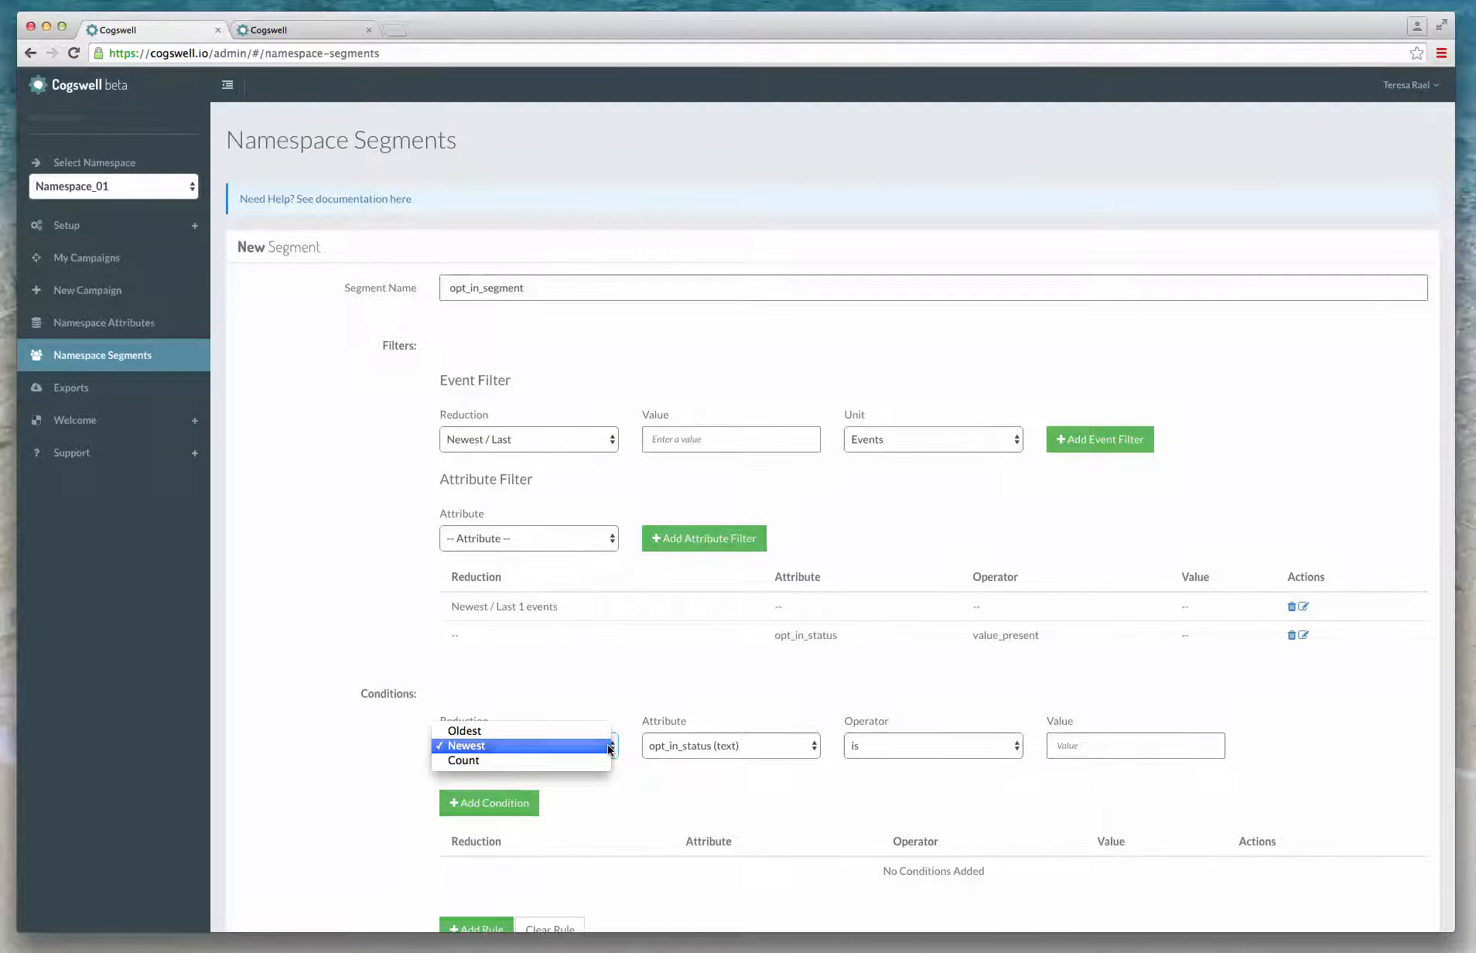
left_click(542, 746)
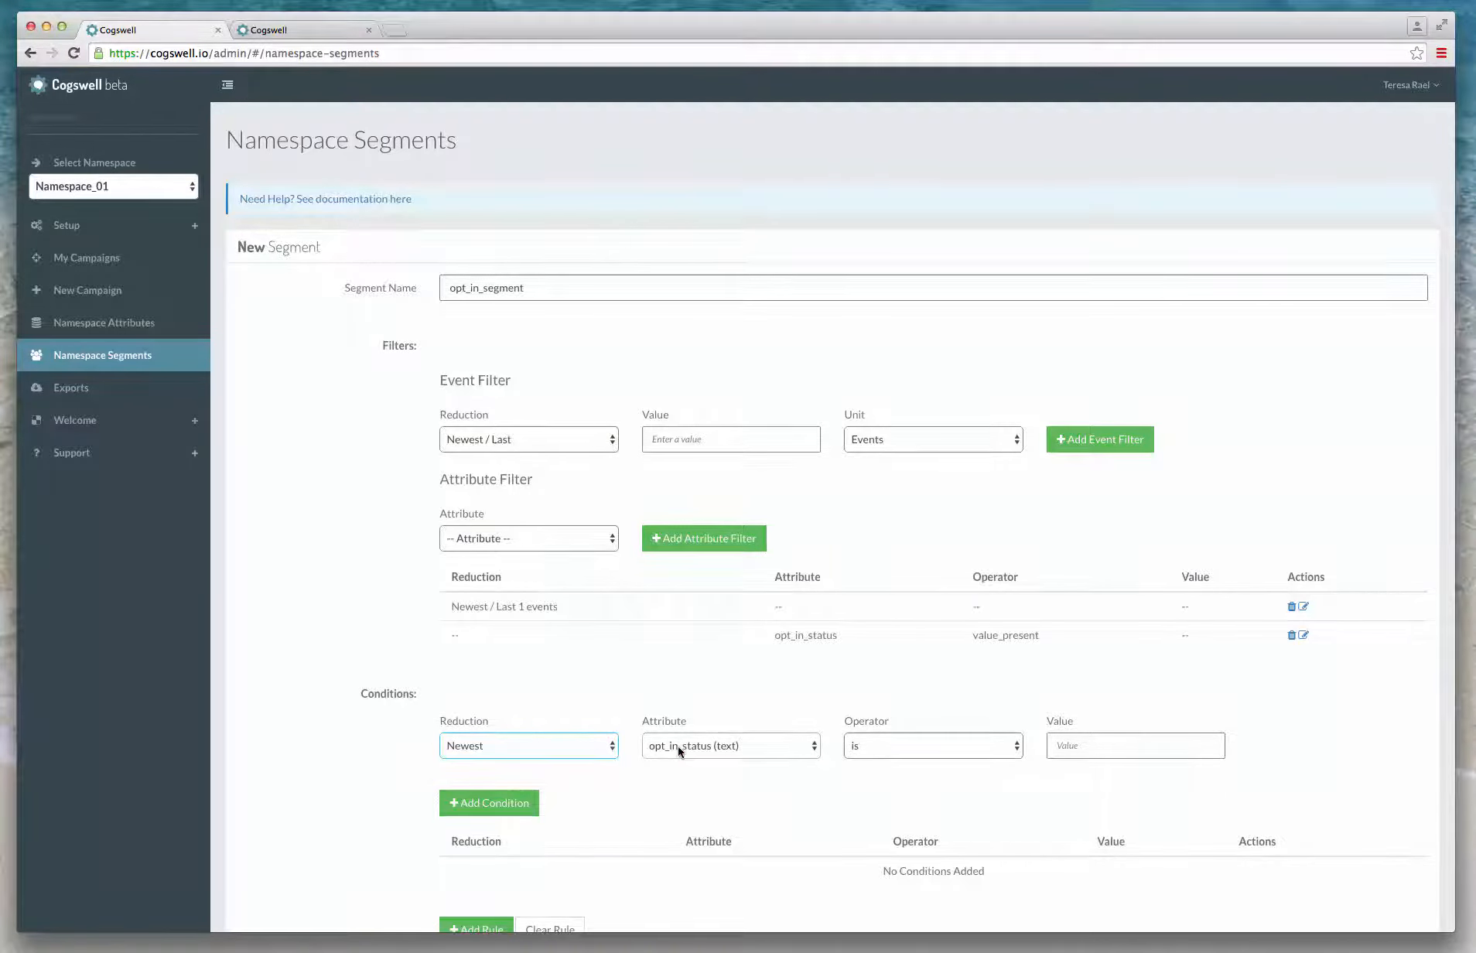
left_click(922, 751)
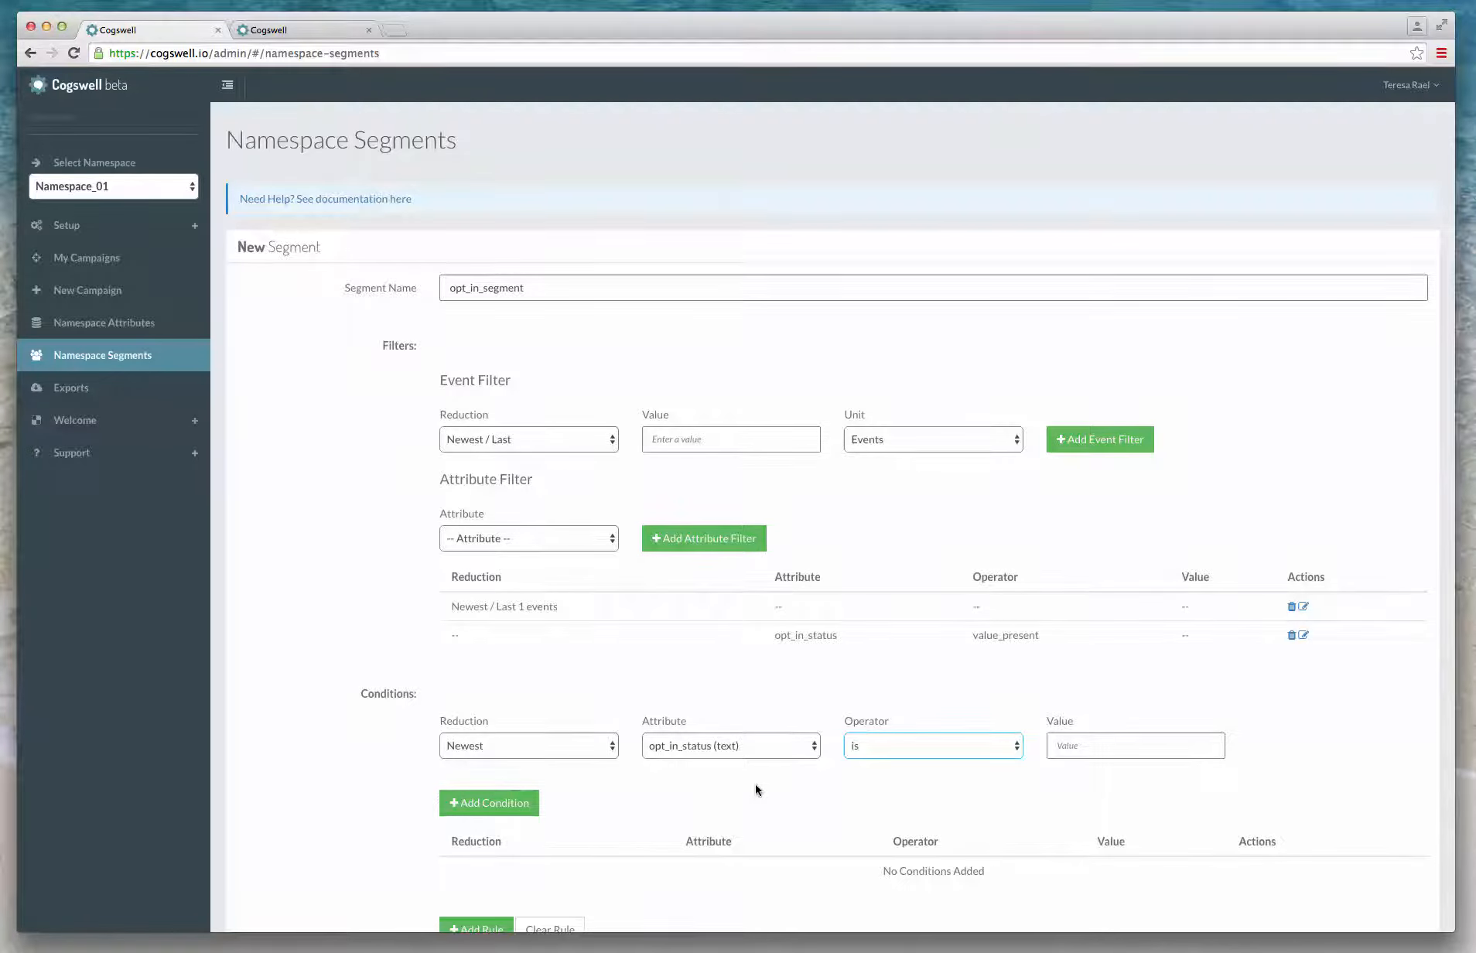
left_click(1005, 750)
left_click(1005, 748)
left_click(1073, 749)
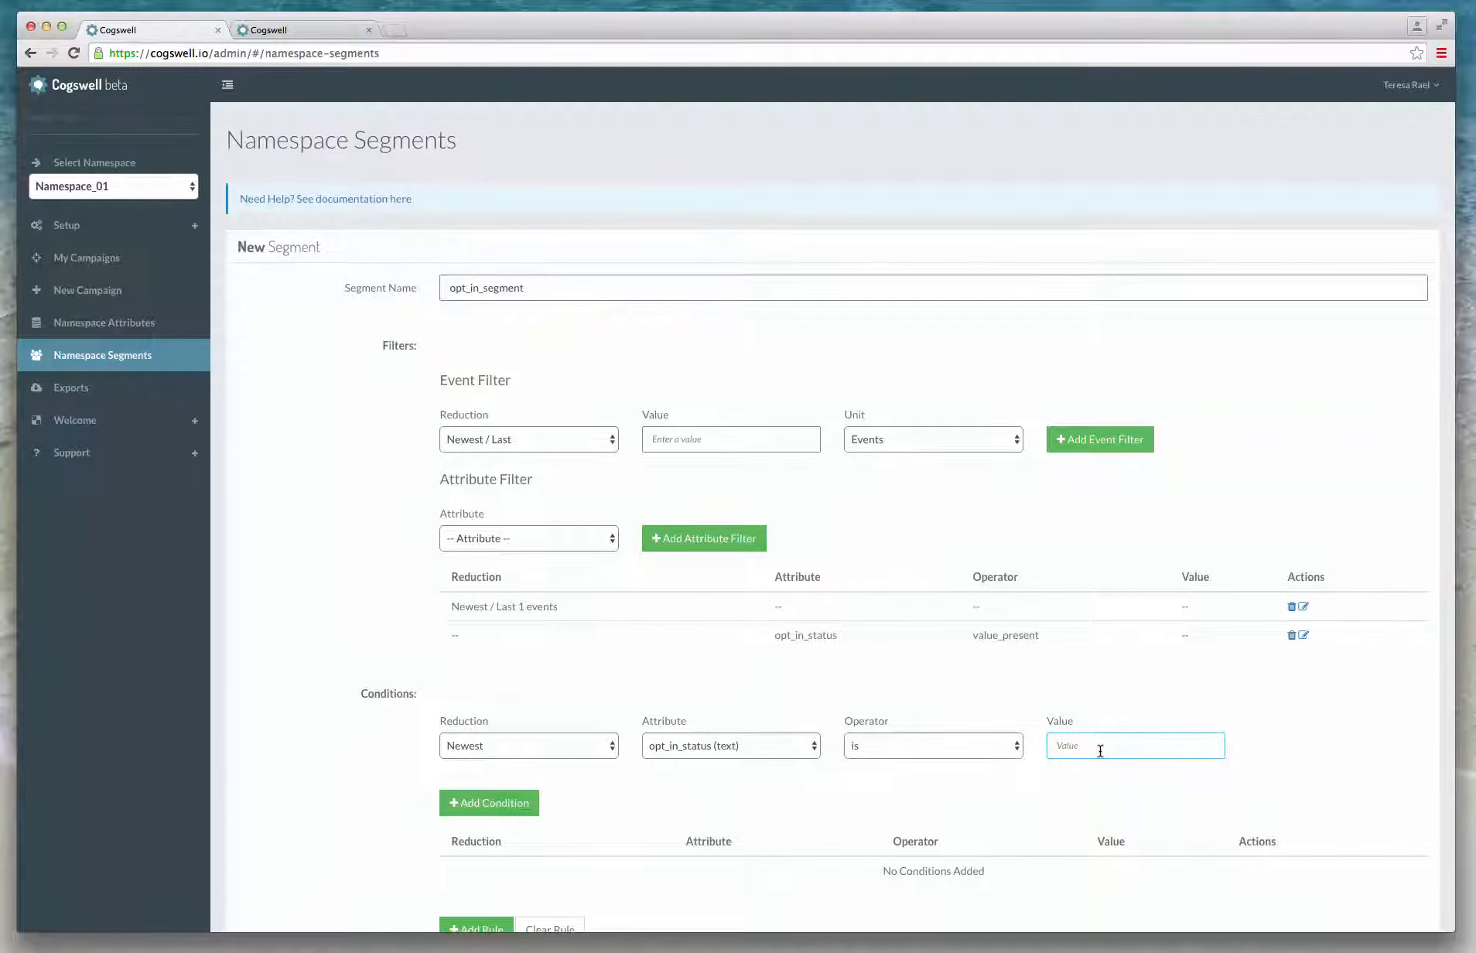
type("Yes")
left_click(490, 805)
Add the defined filters and condition as a rule and create the segment with it
scroll(490, 805, "down", 2)
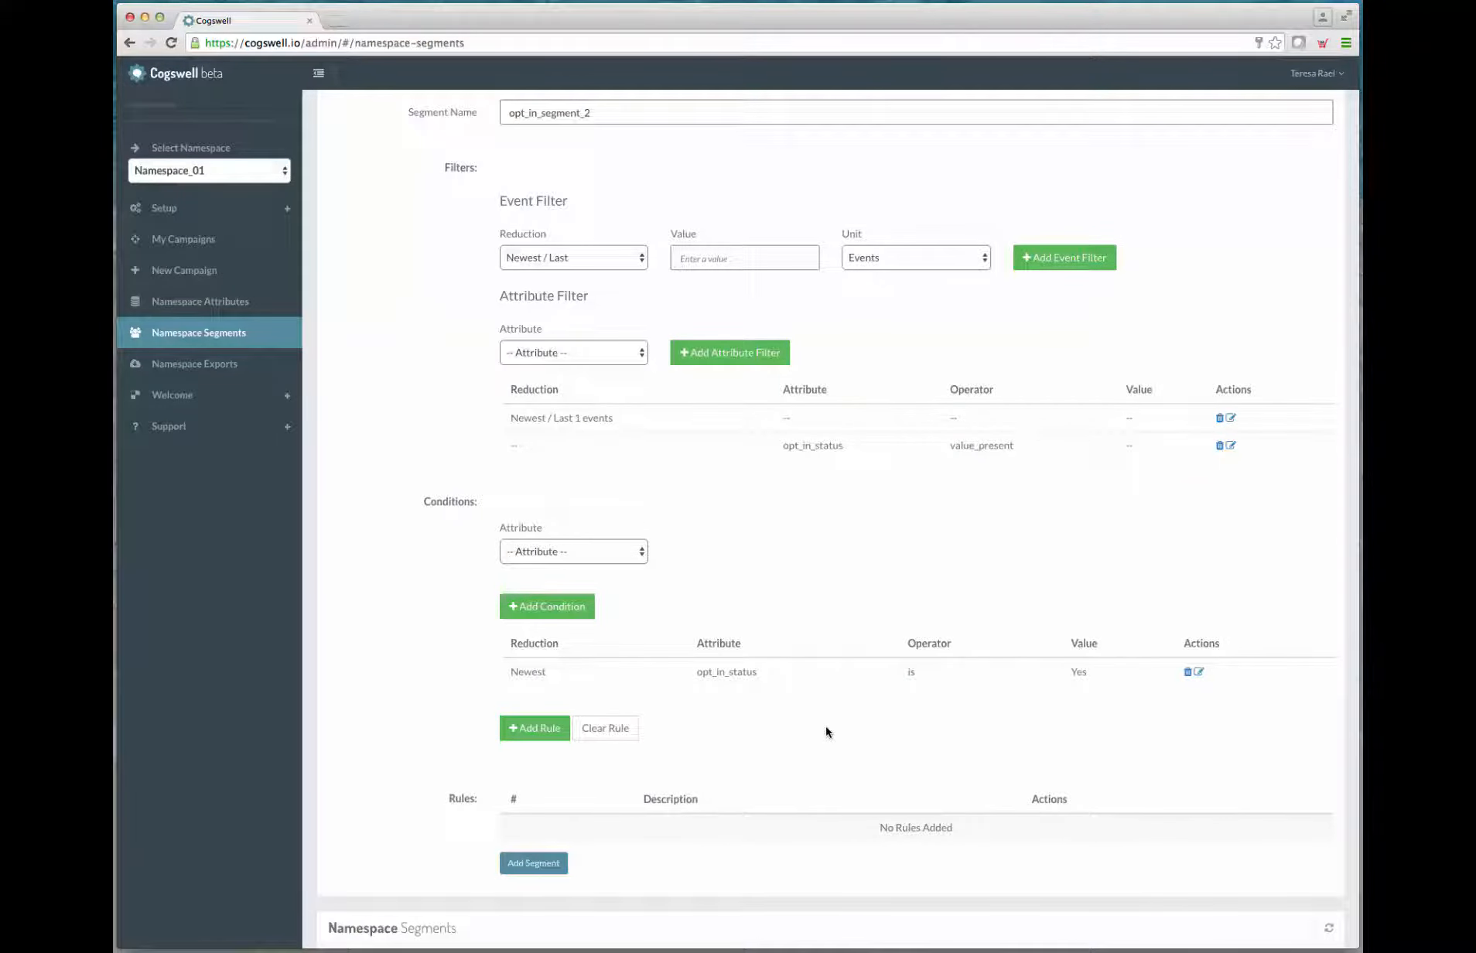
left_click(533, 729)
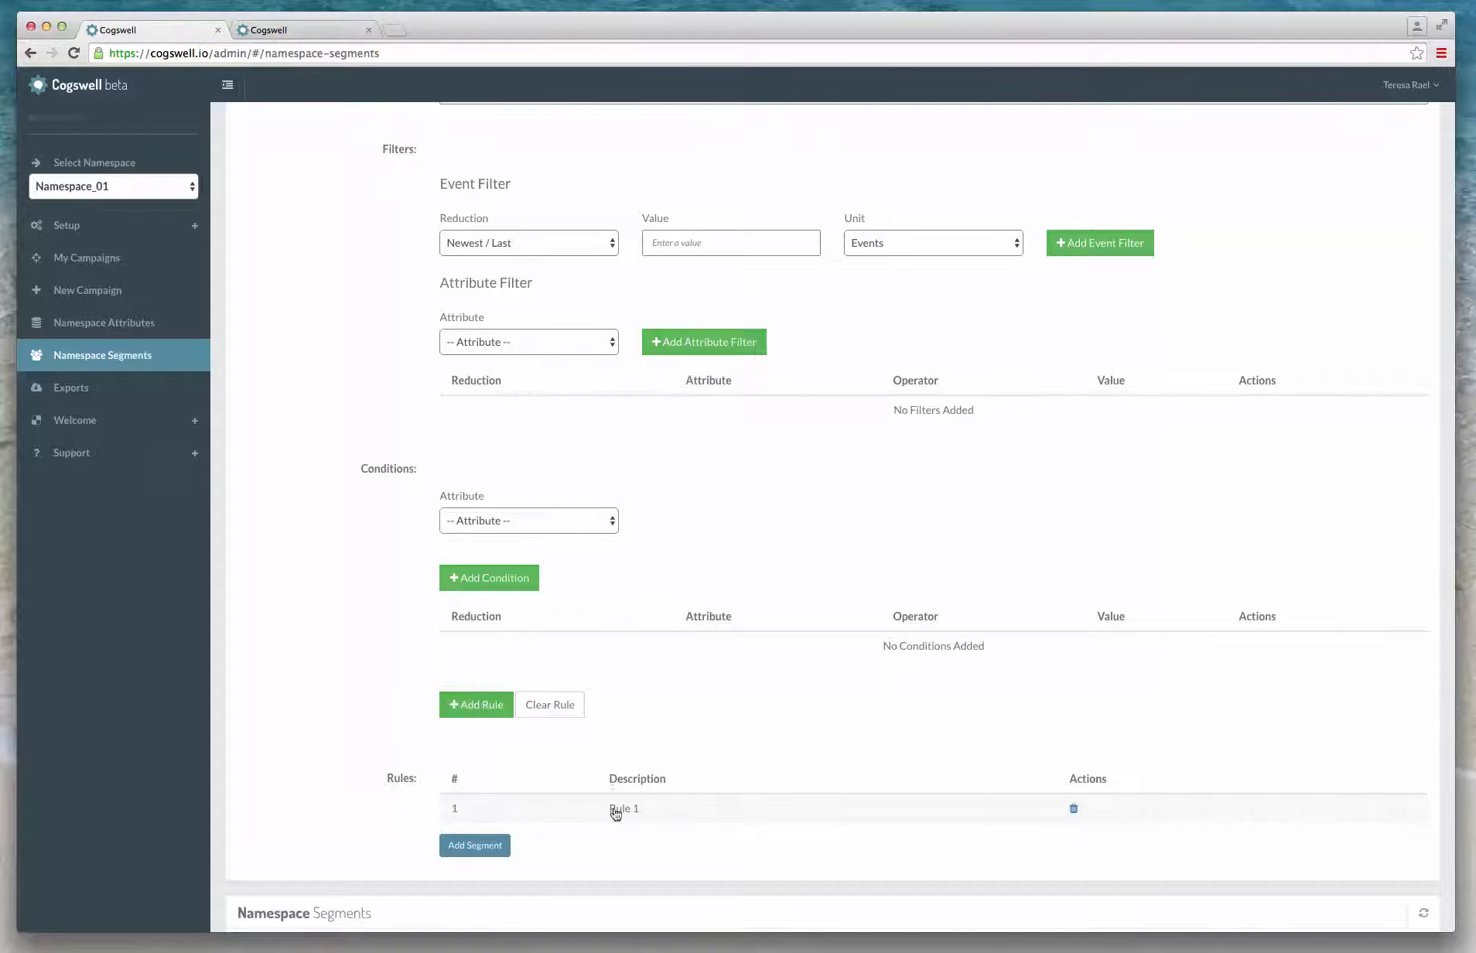
left_click(472, 848)
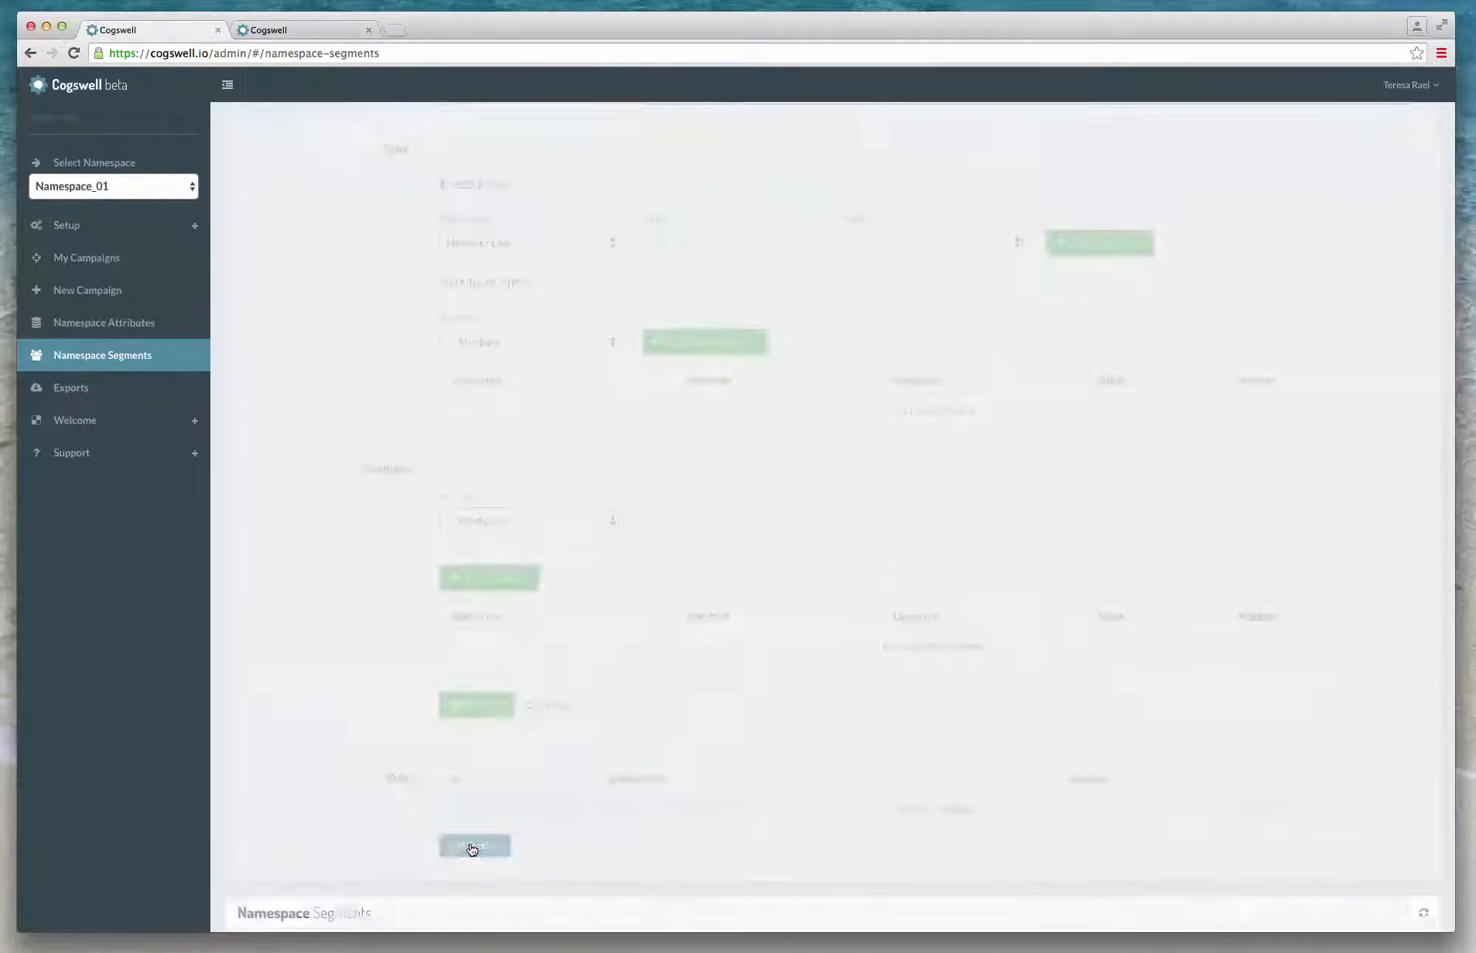
scroll(590, 834, "down", 3)
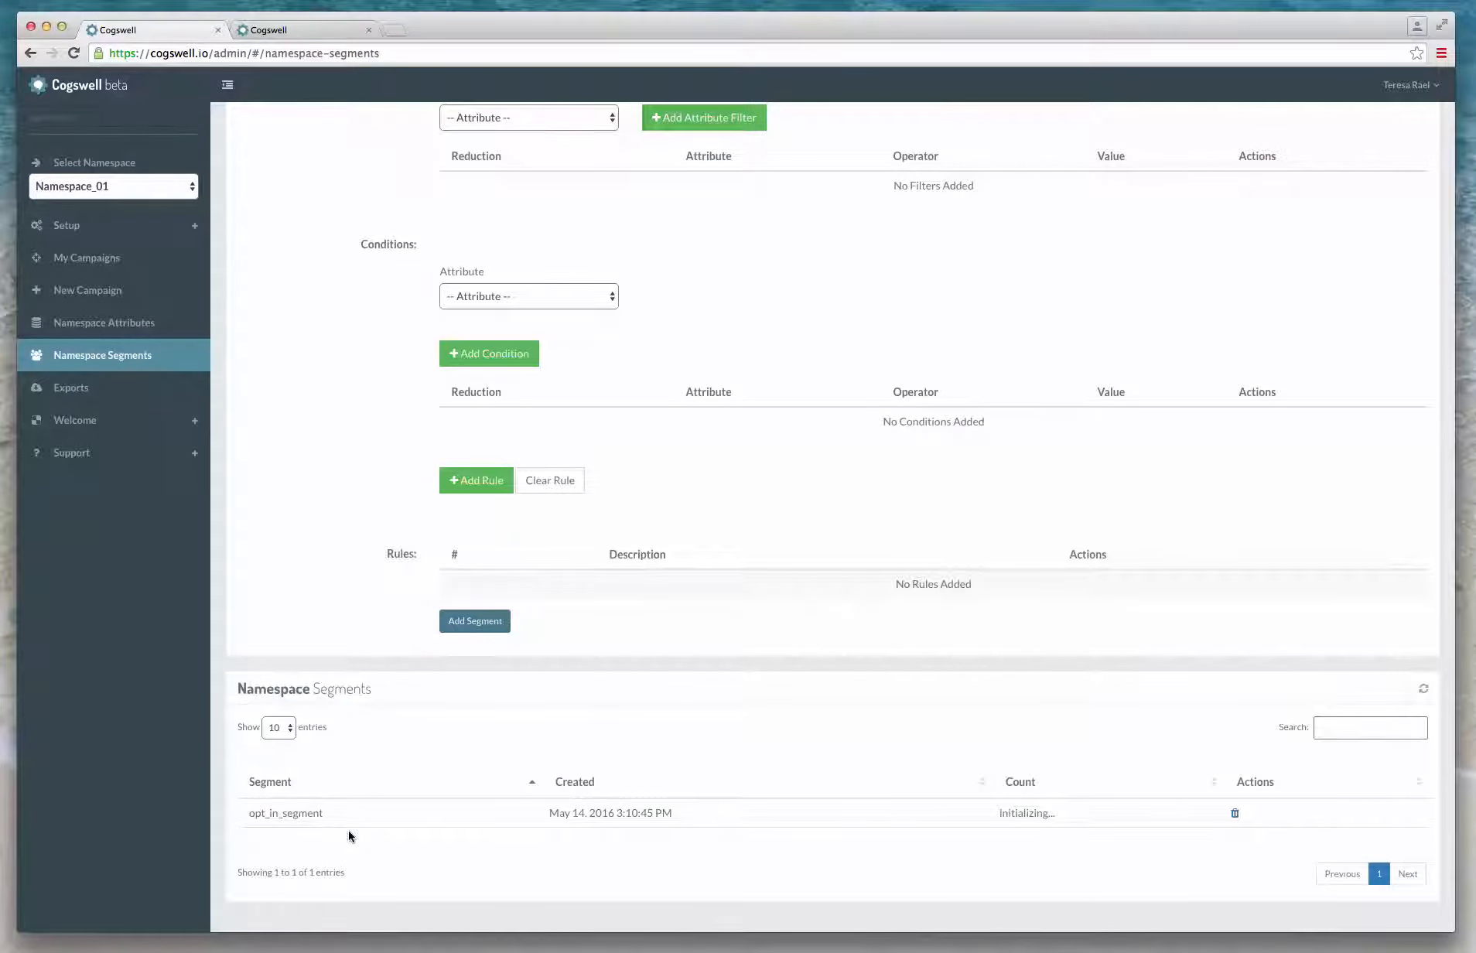
Start a new campaign in Namespace_01 and name it California_Campaign
left_click(78, 291)
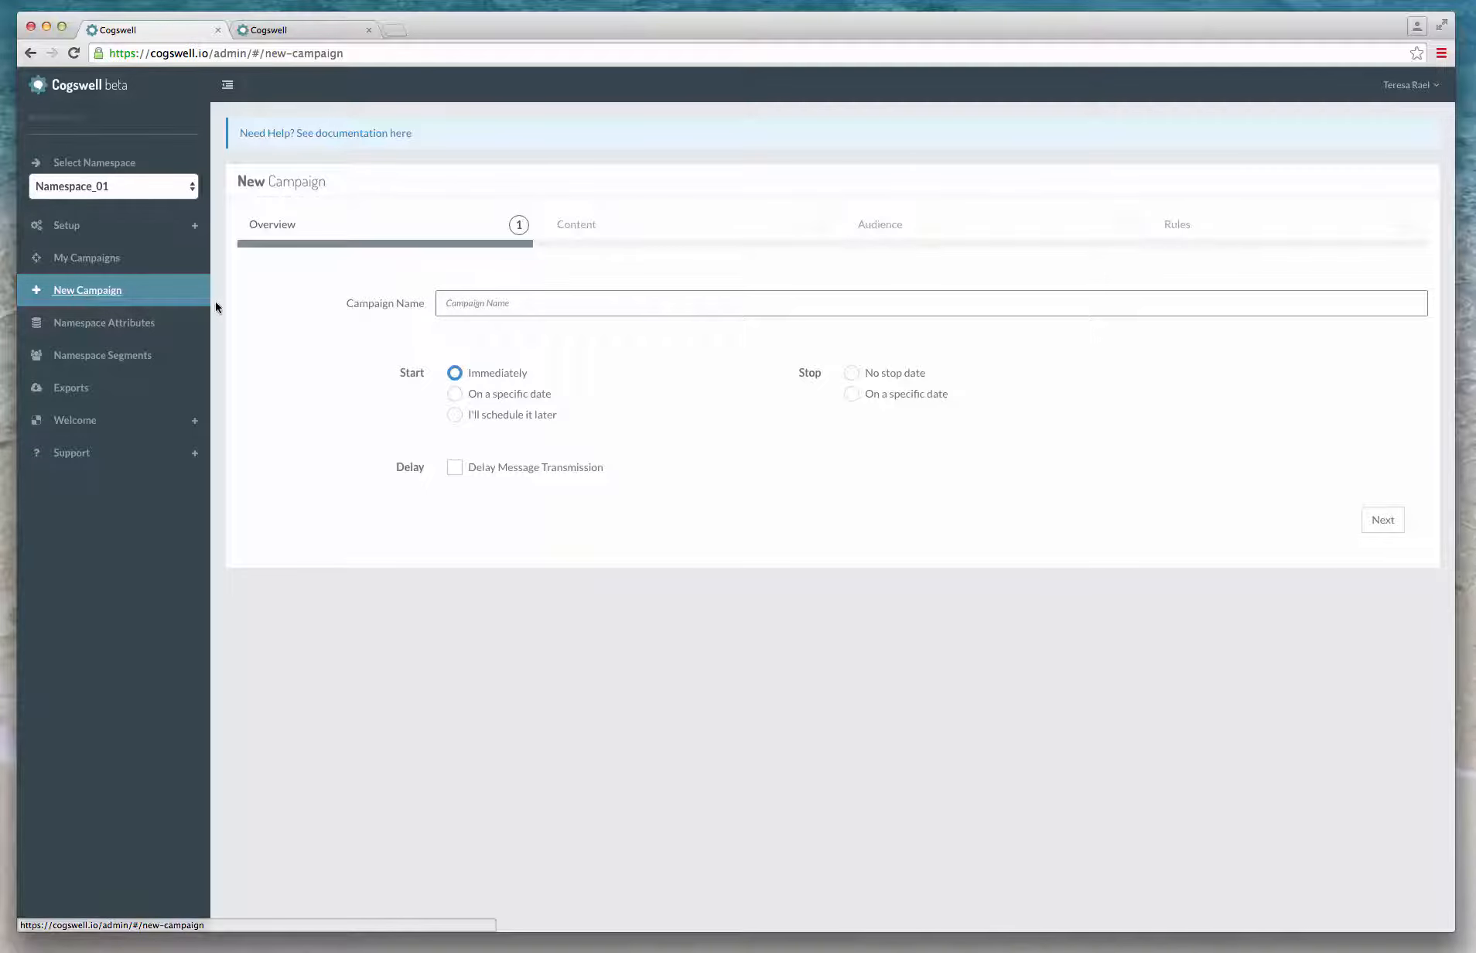
left_click(481, 302)
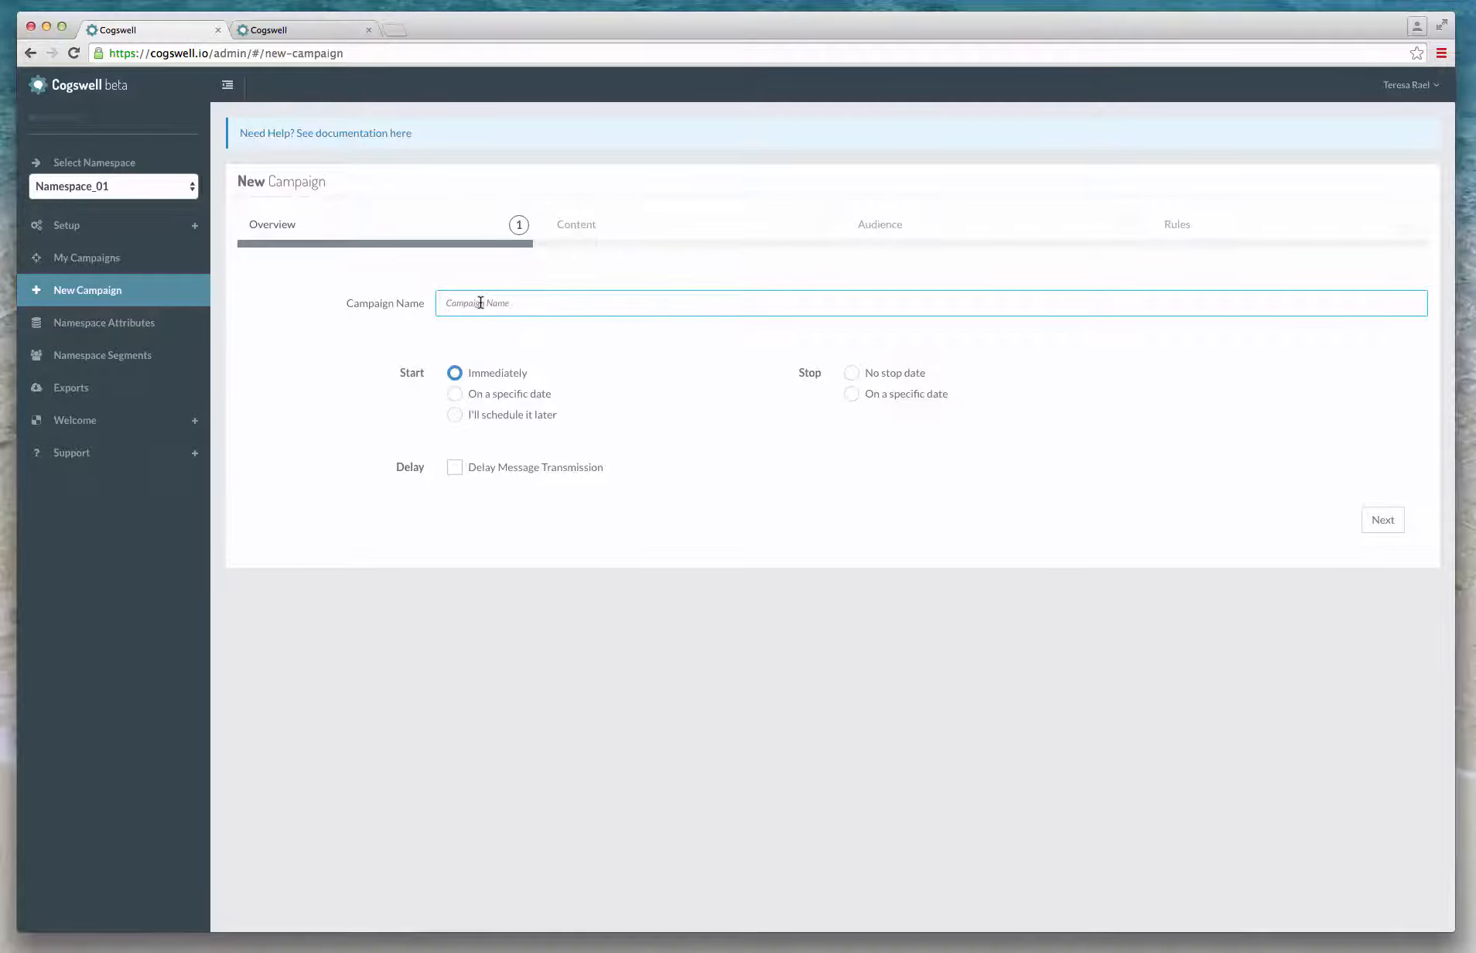
type("California_Campaign")
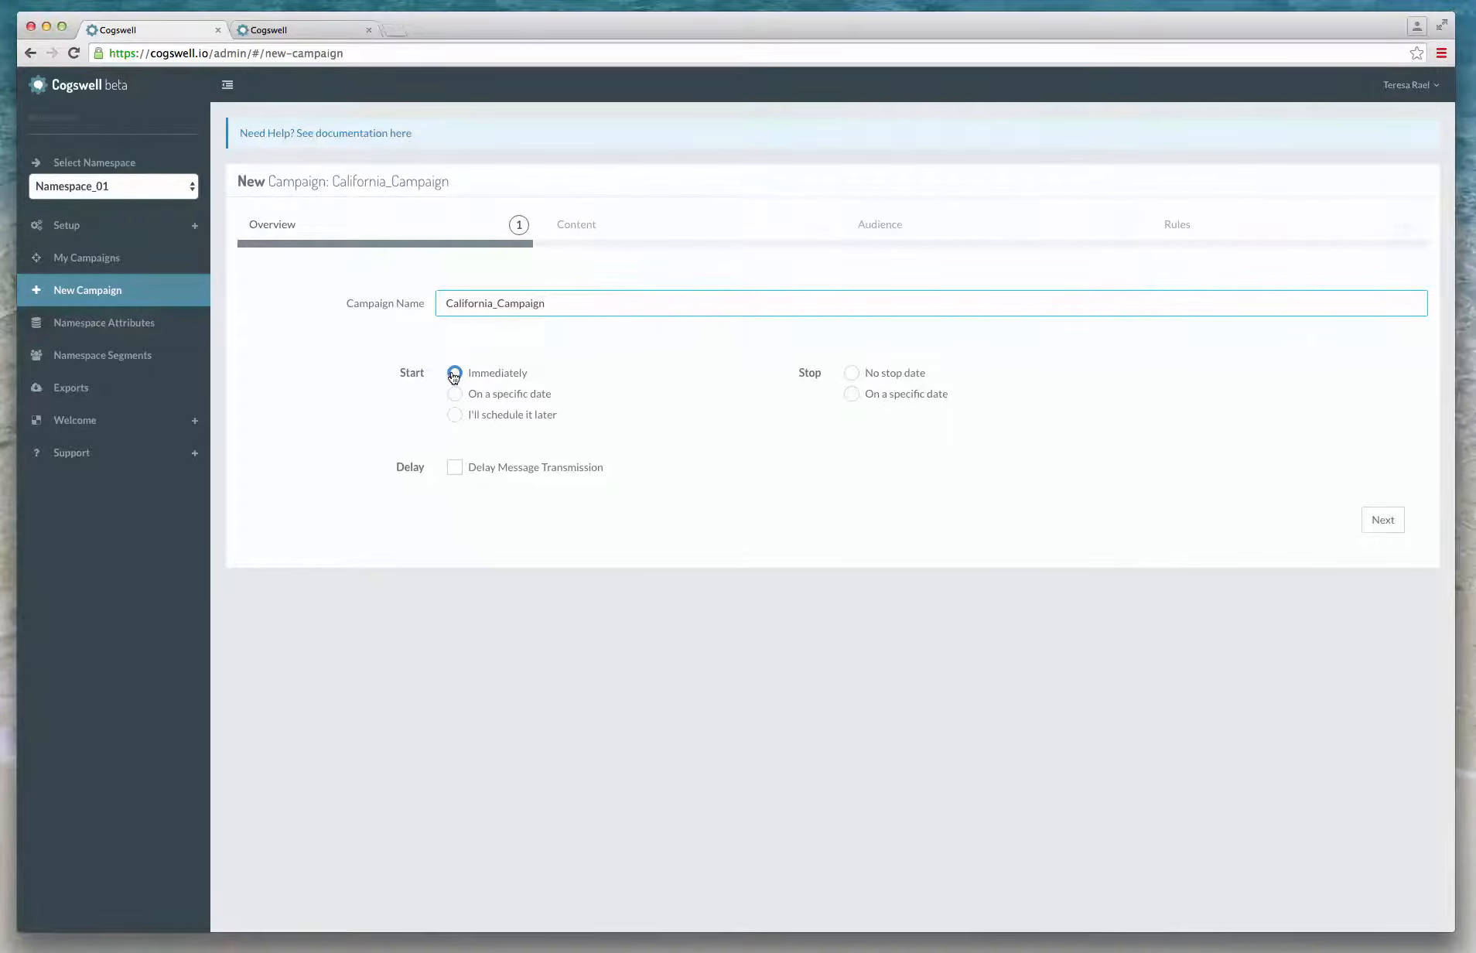
left_click(454, 447)
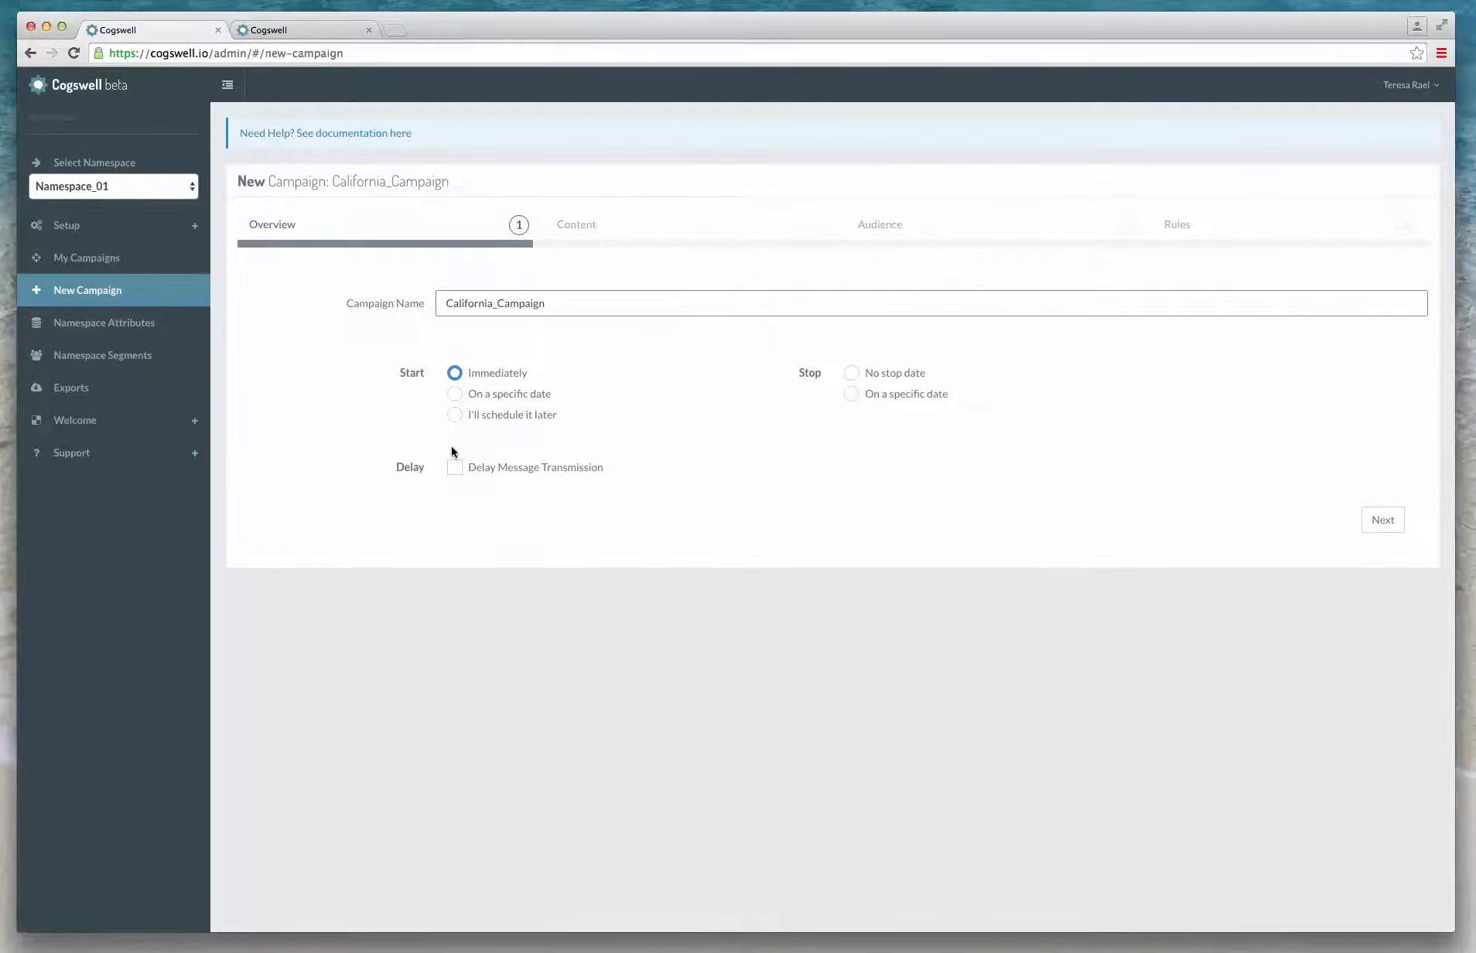
Try a specific start date of 05/14/2016 3:13 PM and the I'll schedule it later option before restoring the Immediately start
left_click(454, 393)
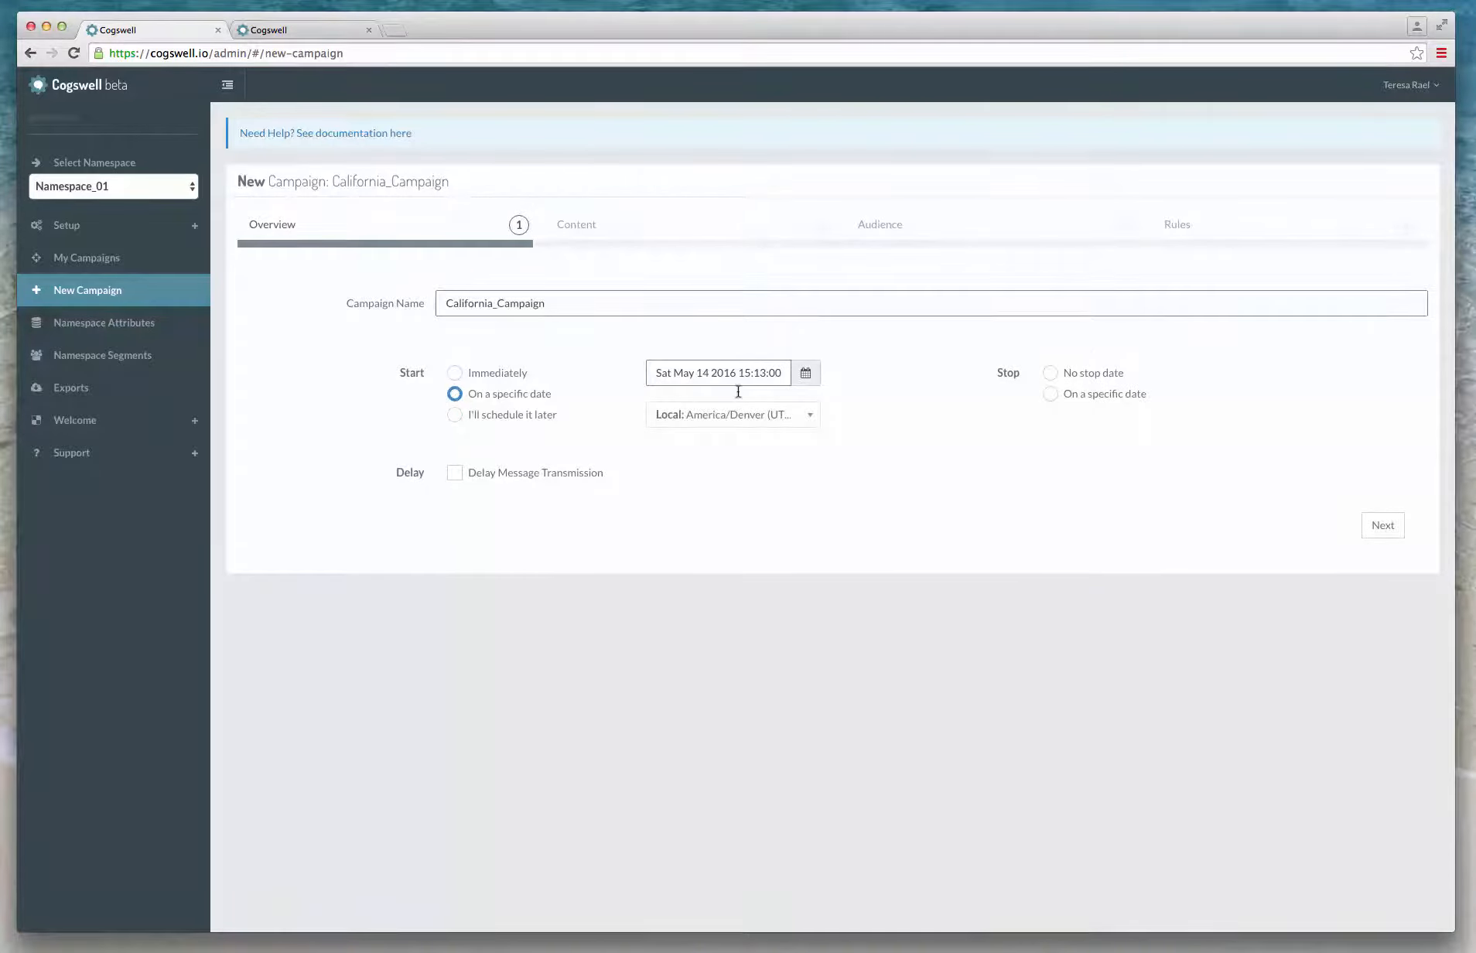
left_click(806, 375)
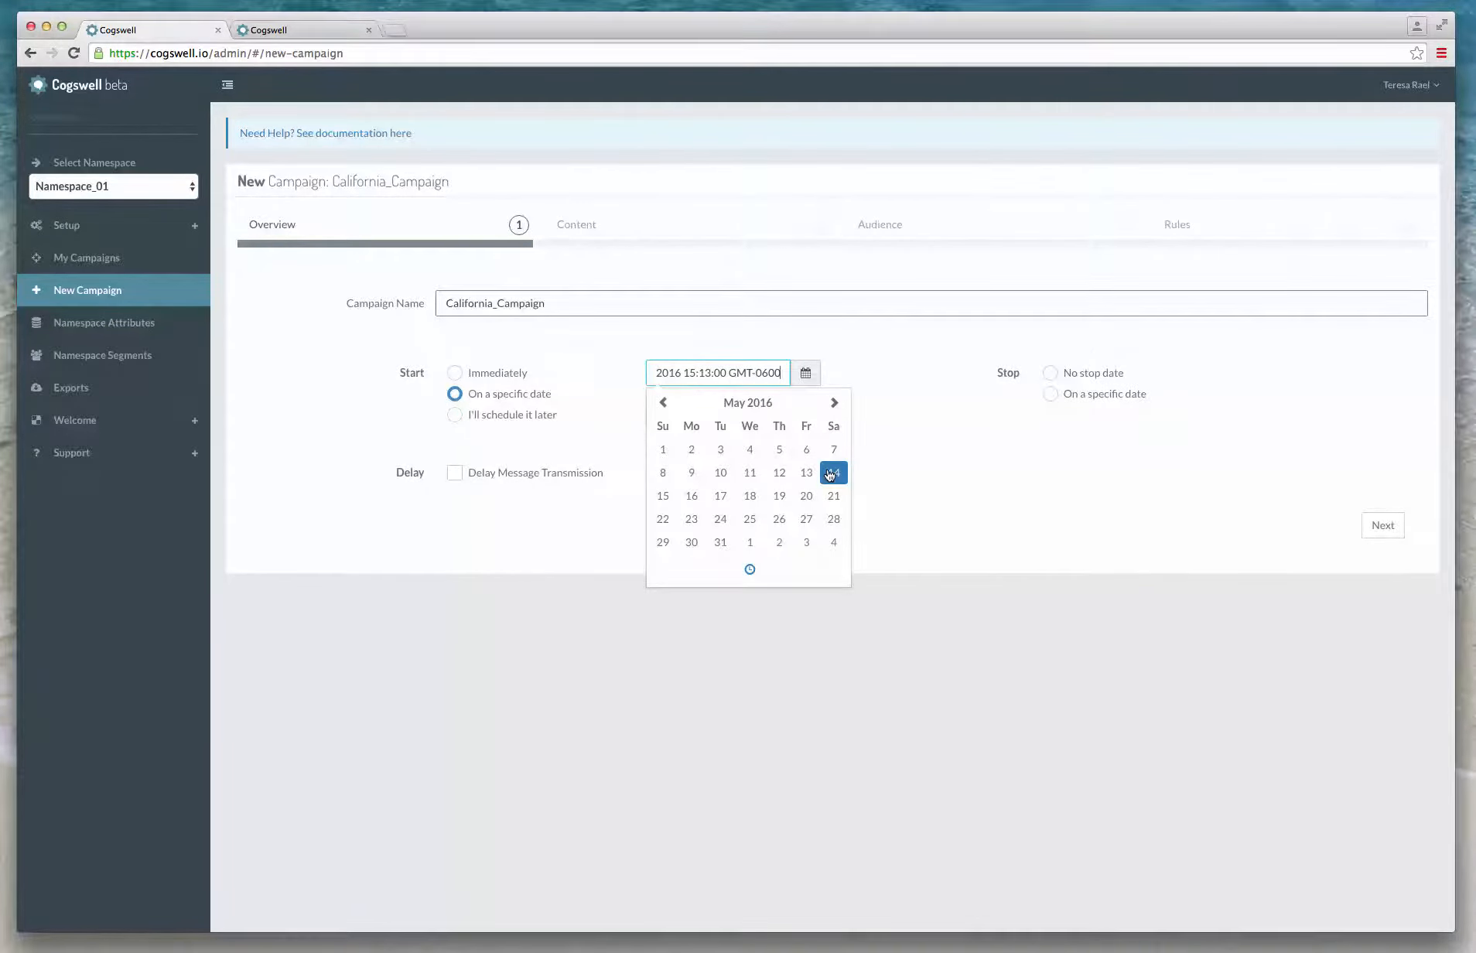
left_click(830, 475)
left_click(607, 435)
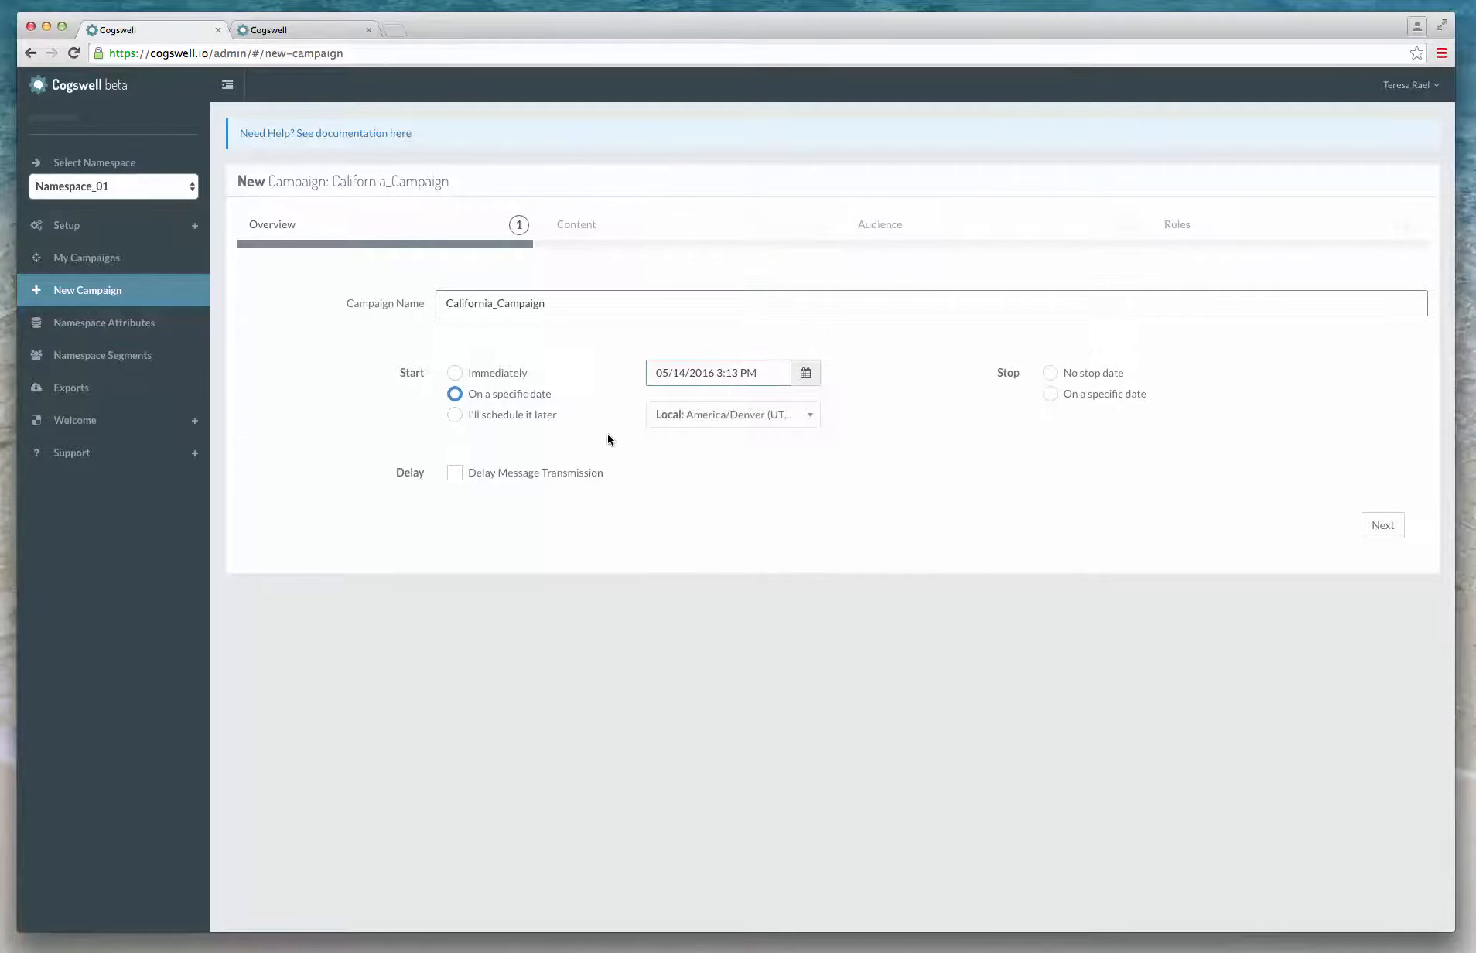
left_click(455, 417)
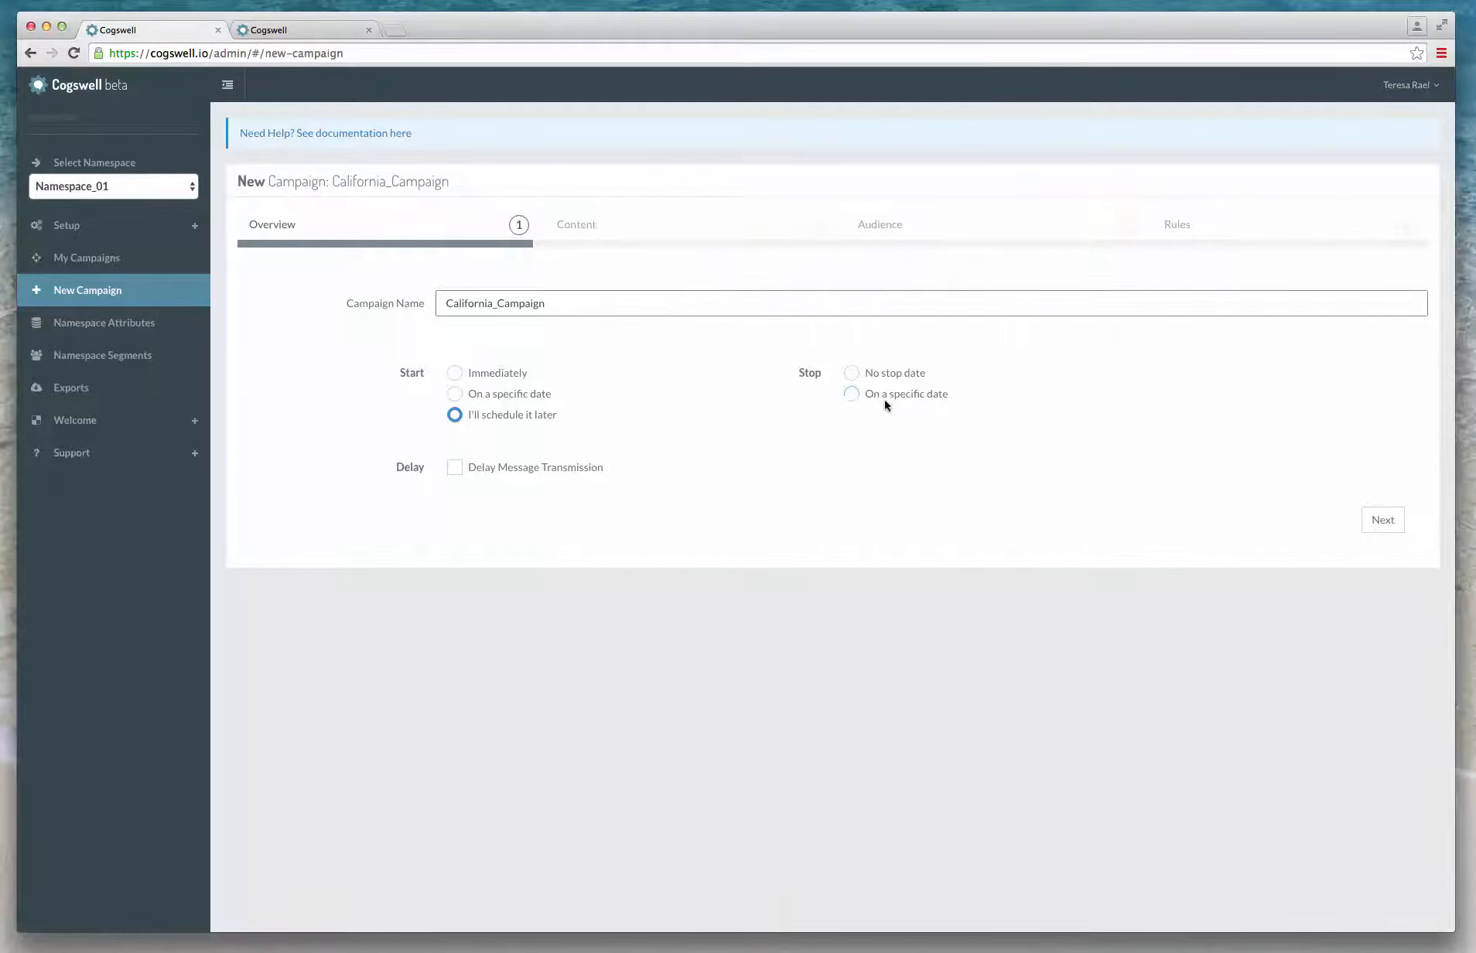
left_click(455, 374)
Try the Delay Message Transmission option and look through its time units before switching it off again
left_click(455, 468)
left_click(455, 467)
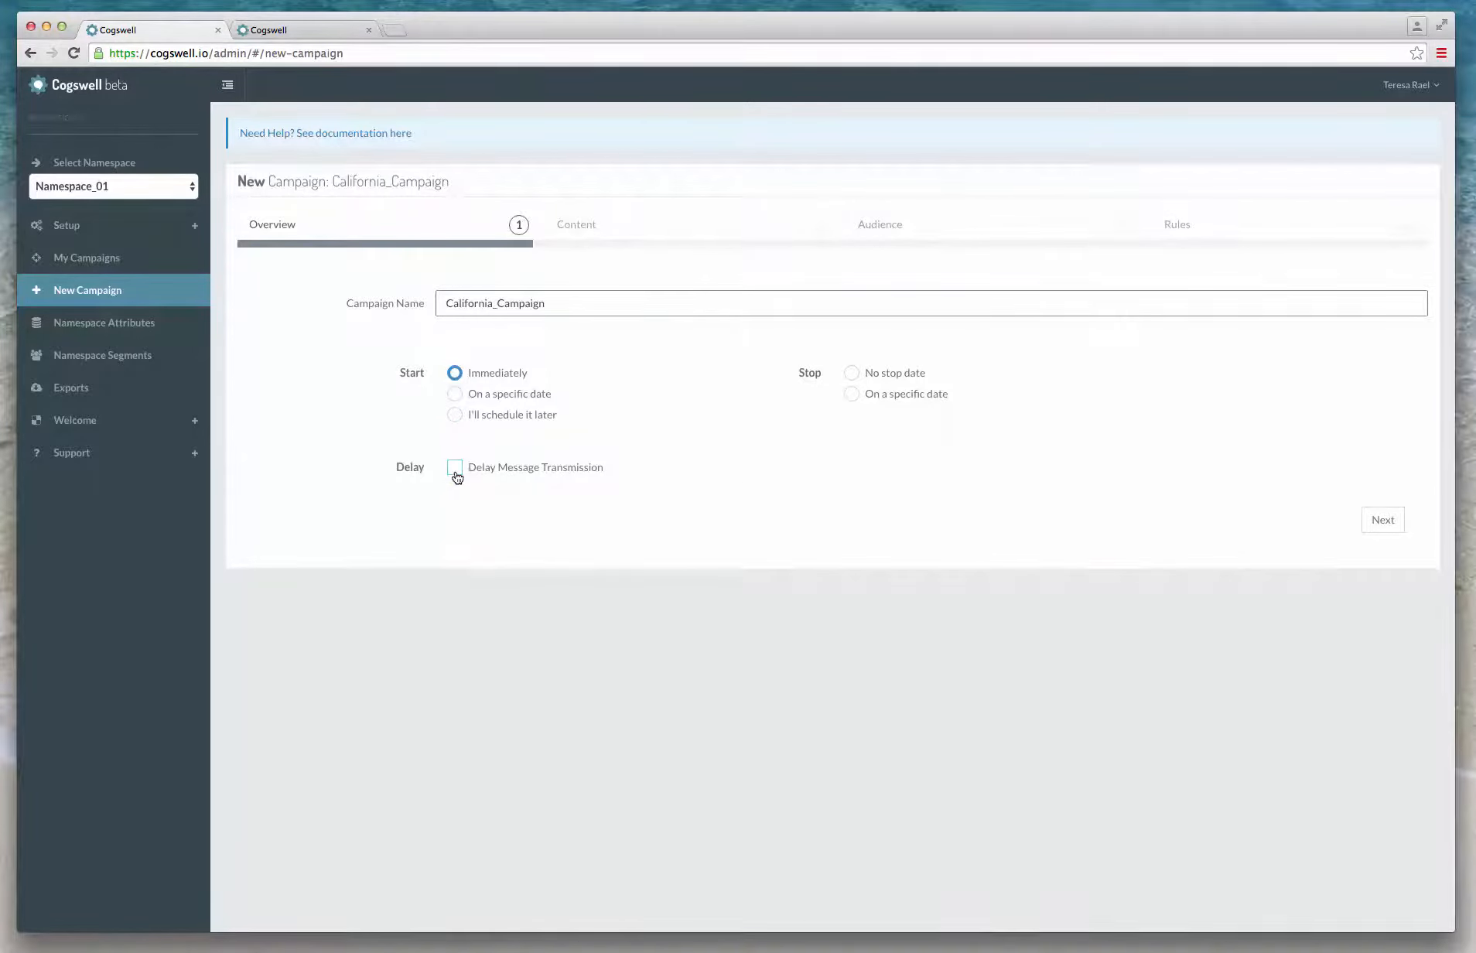
left_click(456, 469)
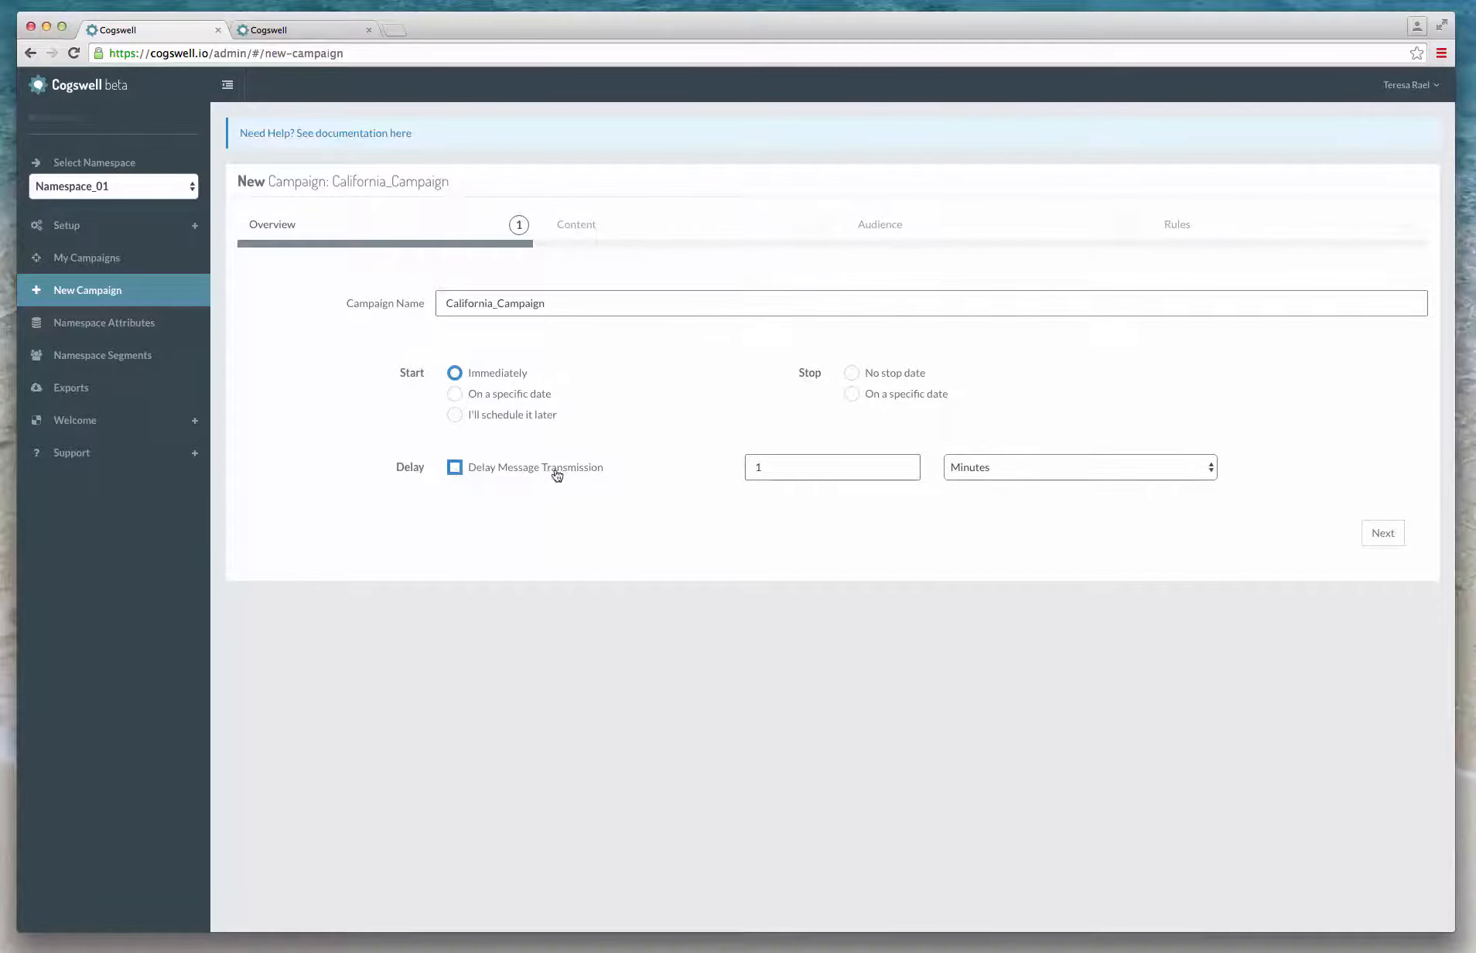
left_click(1135, 473)
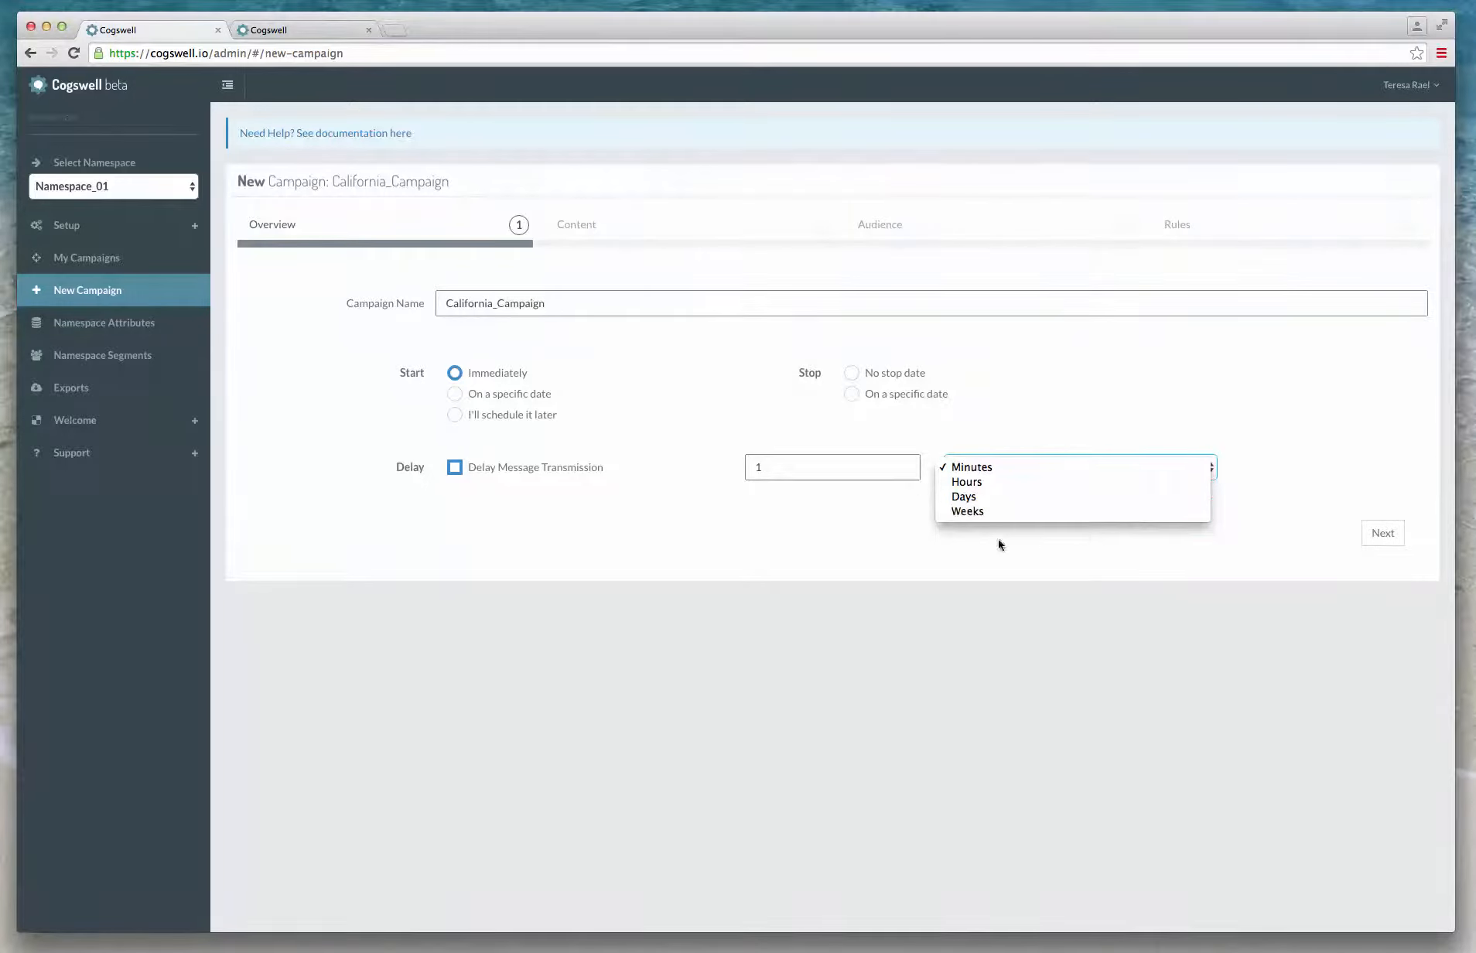
left_click(883, 546)
left_click(456, 468)
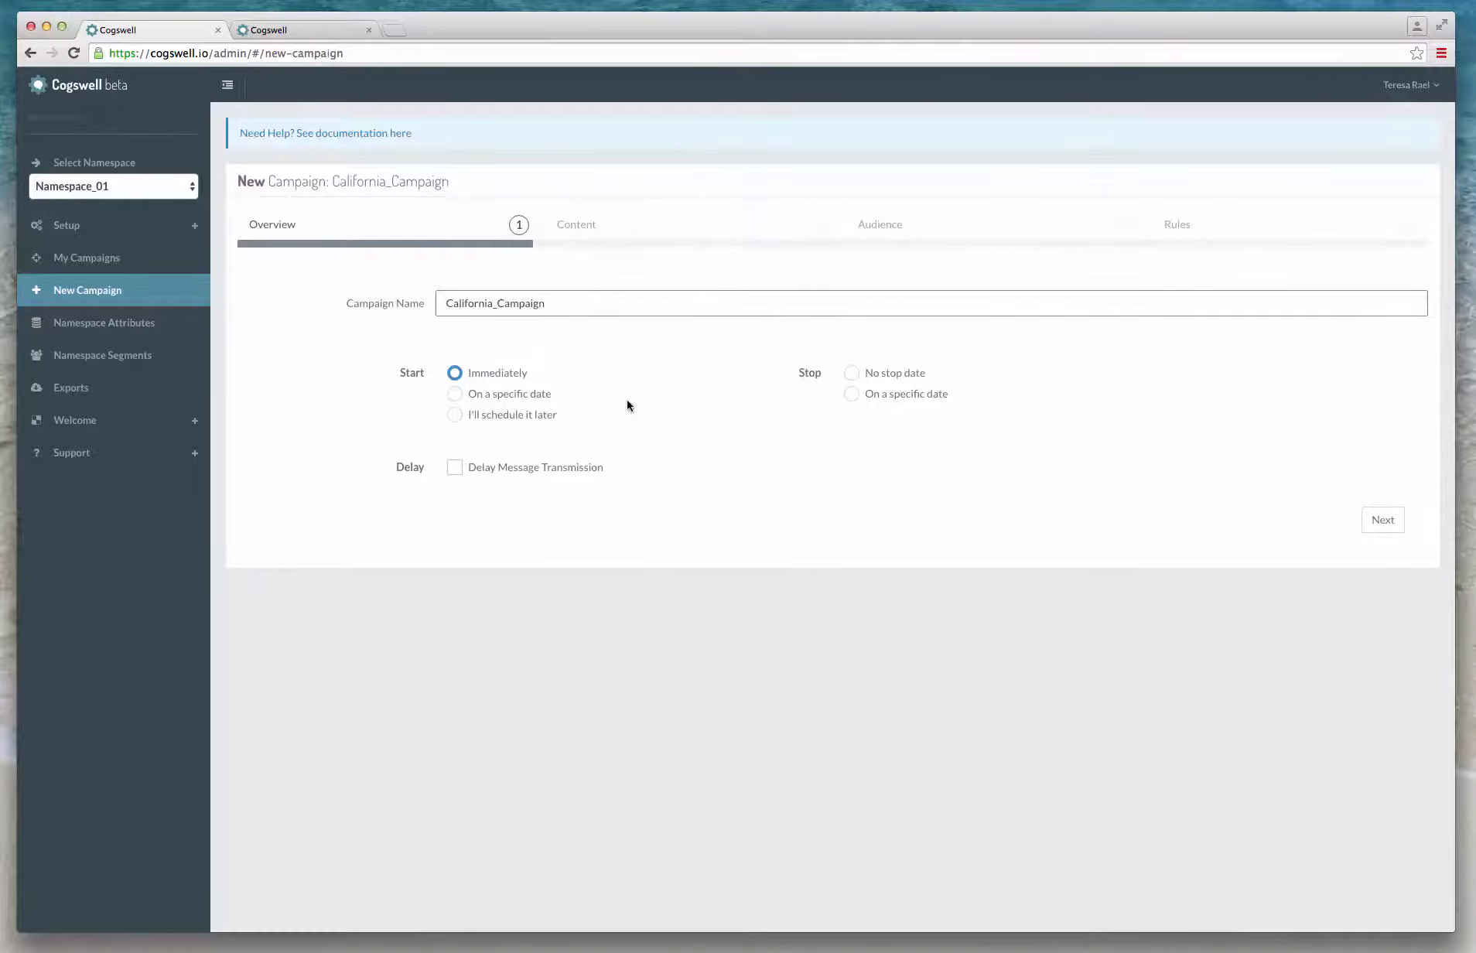
Proceed to the campaign content and try the Specify a URL option before activating the notification message field
left_click(1384, 521)
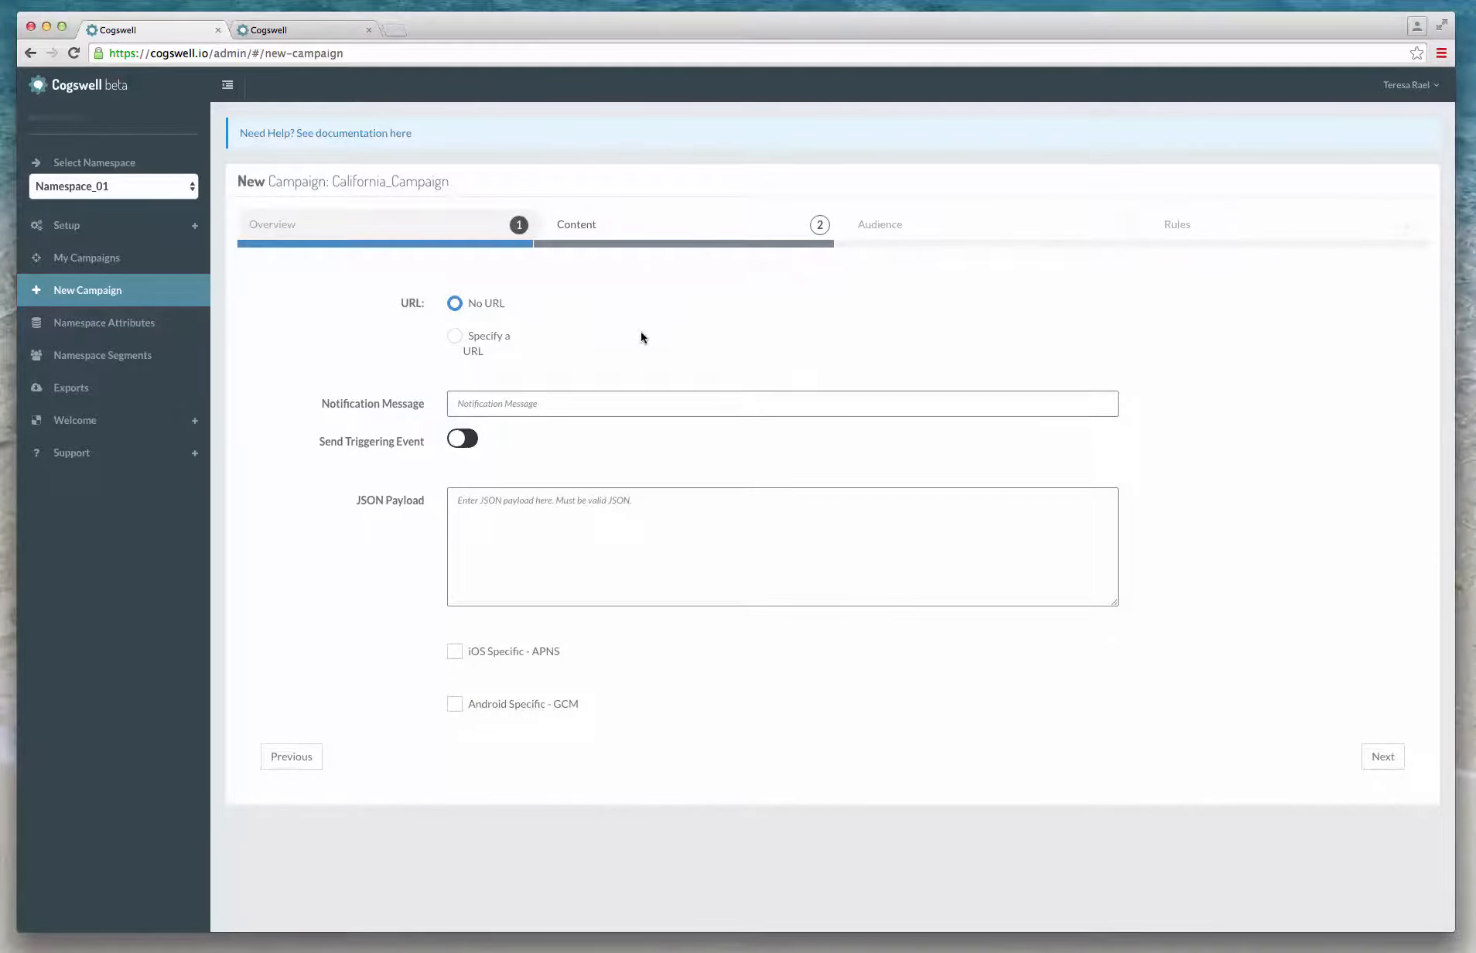
left_click(455, 338)
left_click(473, 404)
left_click(461, 403)
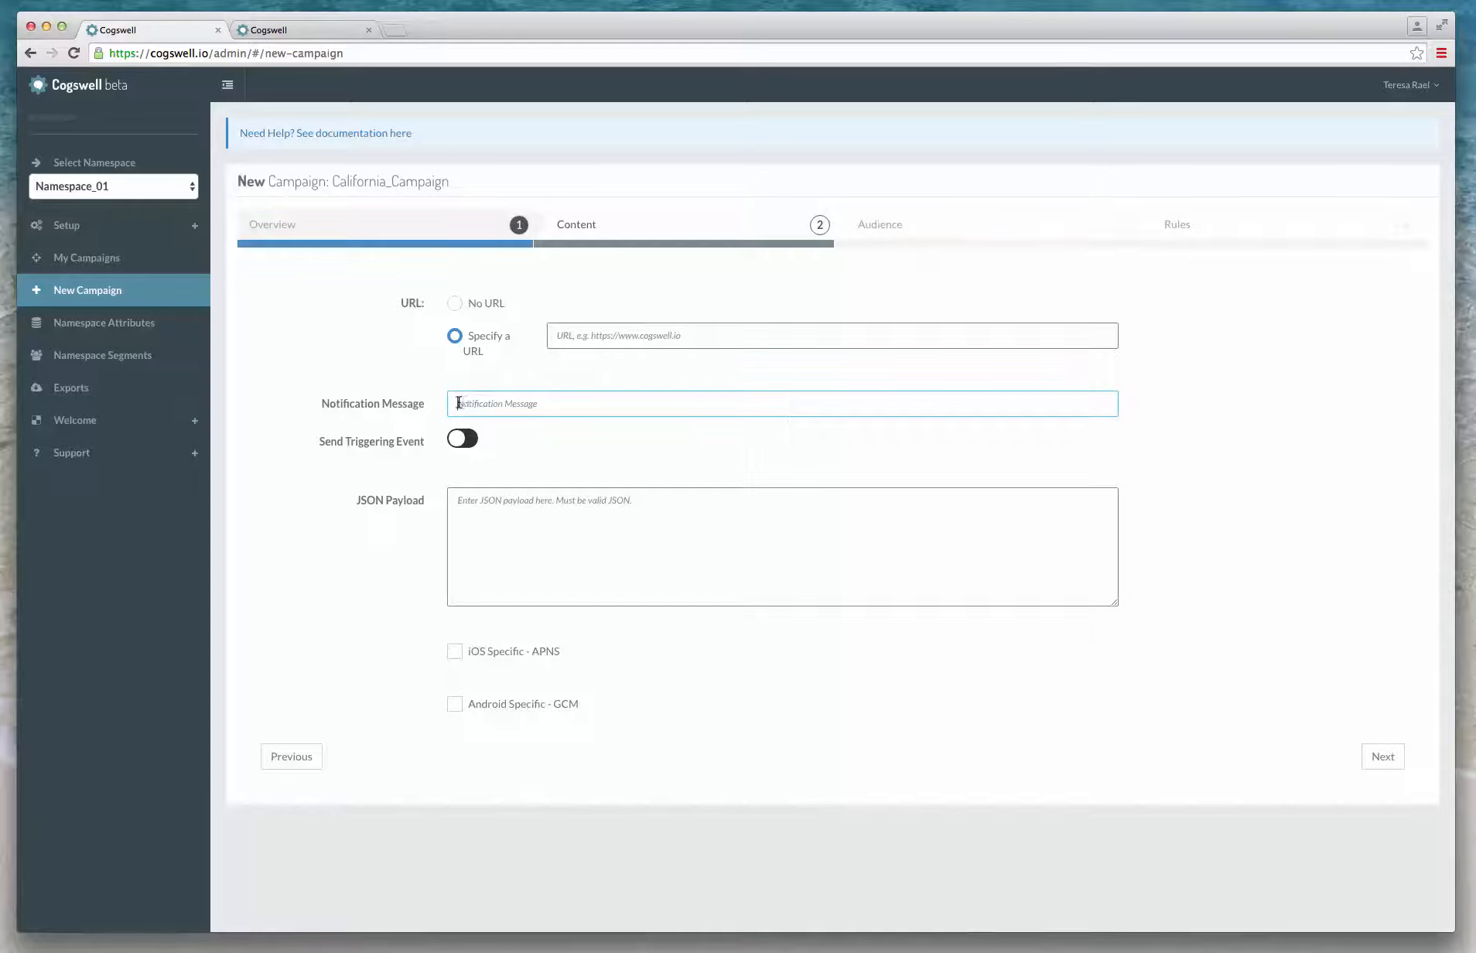
left_click(478, 402)
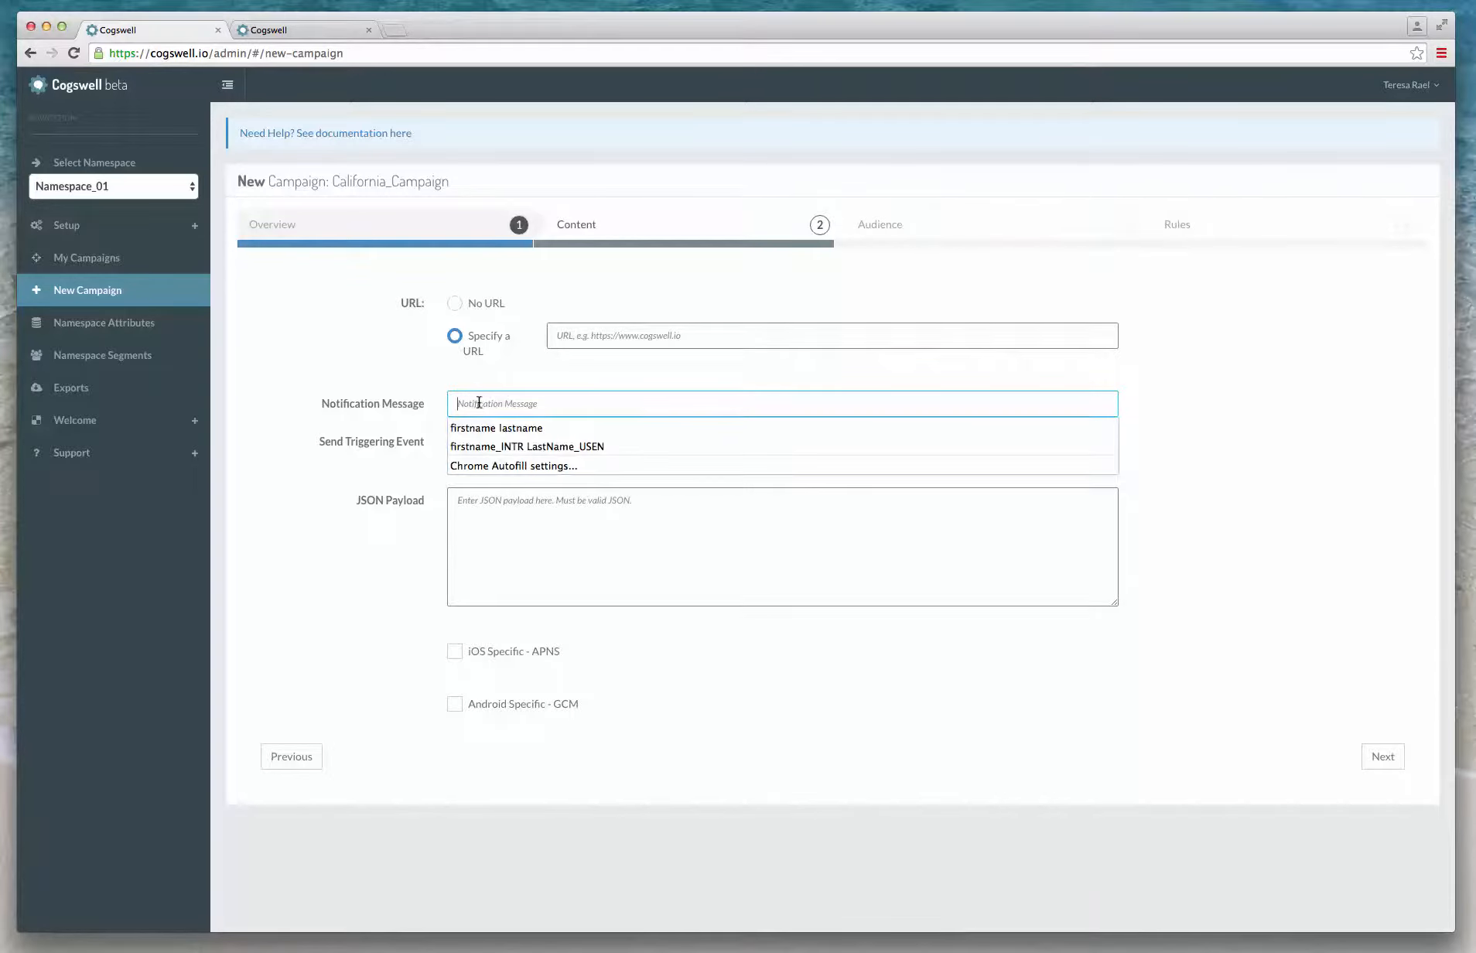
left_click(569, 375)
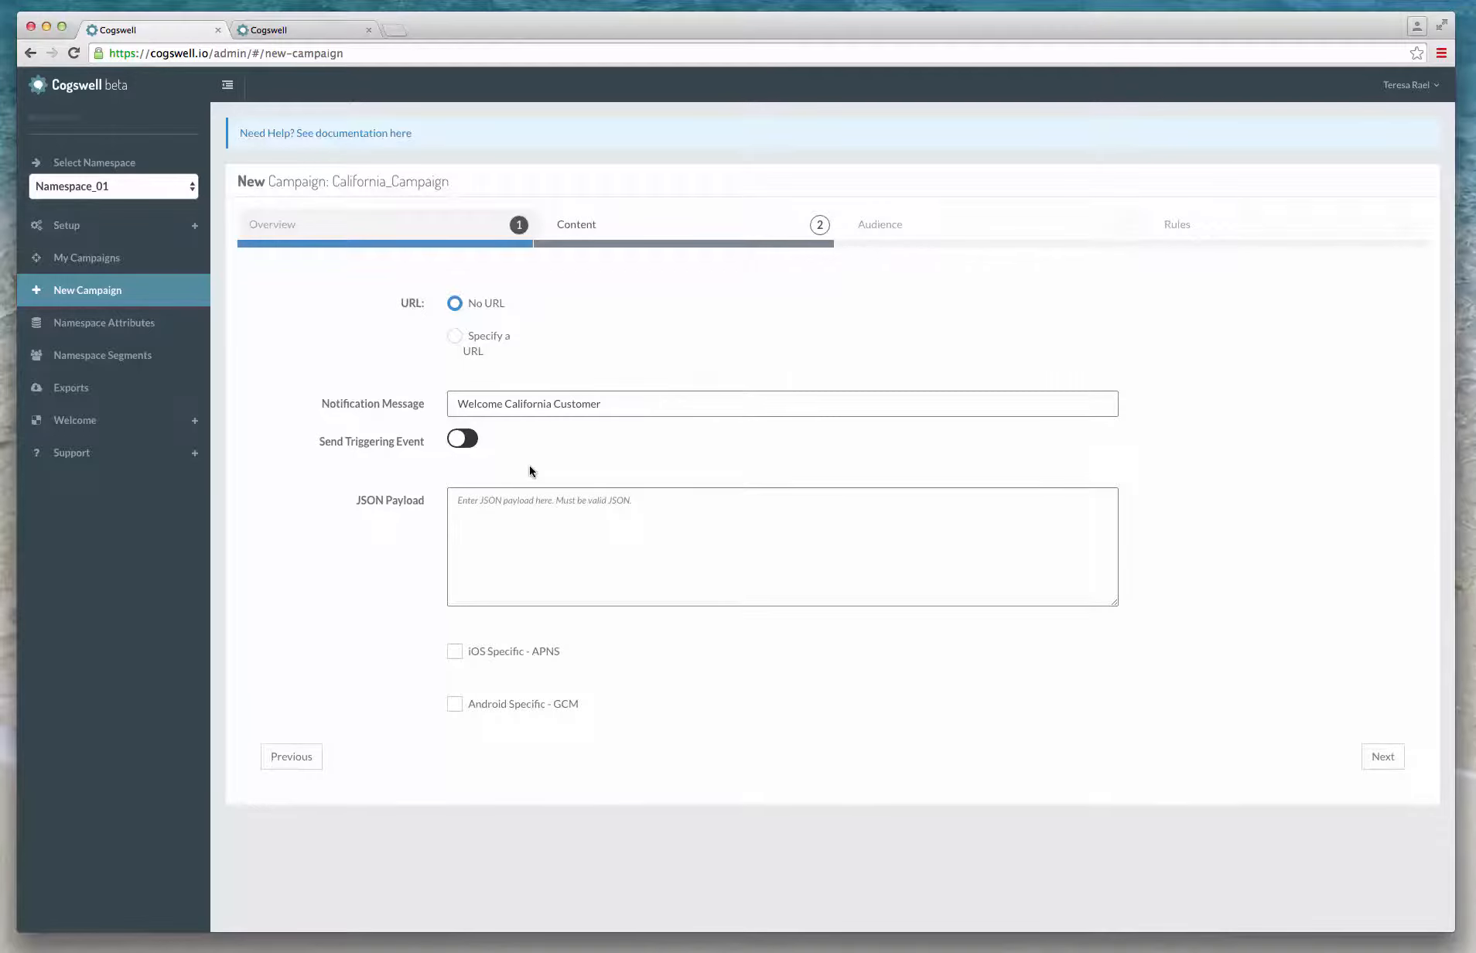
Show the iOS Specific - APNS and Android Specific - GCM settings, keeping only the Android ones enabled
left_click(456, 651)
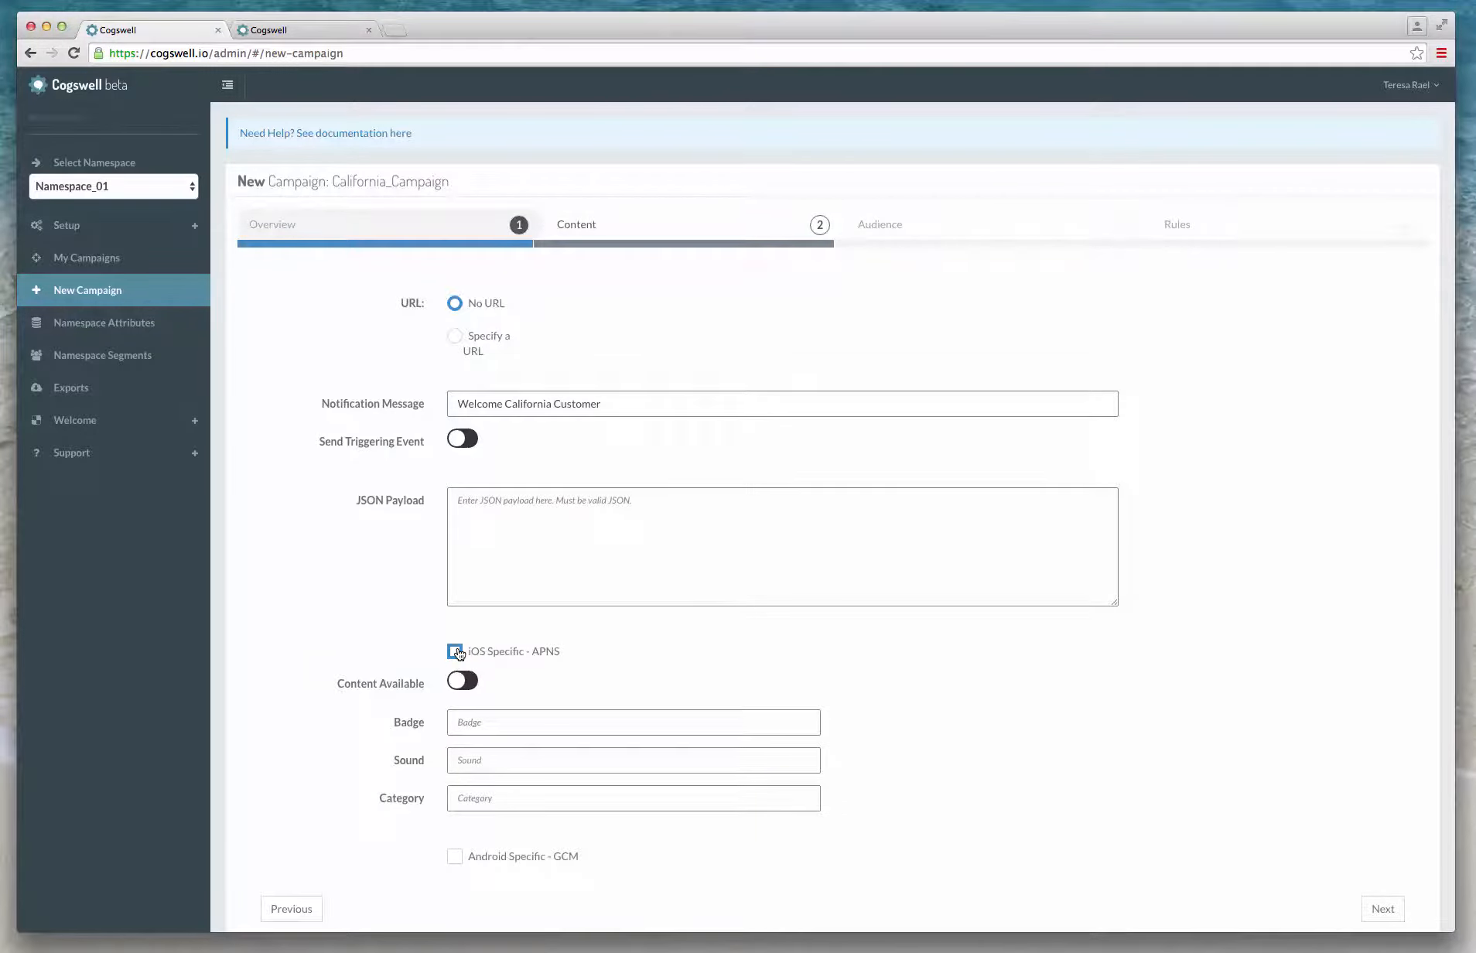
left_click(456, 859)
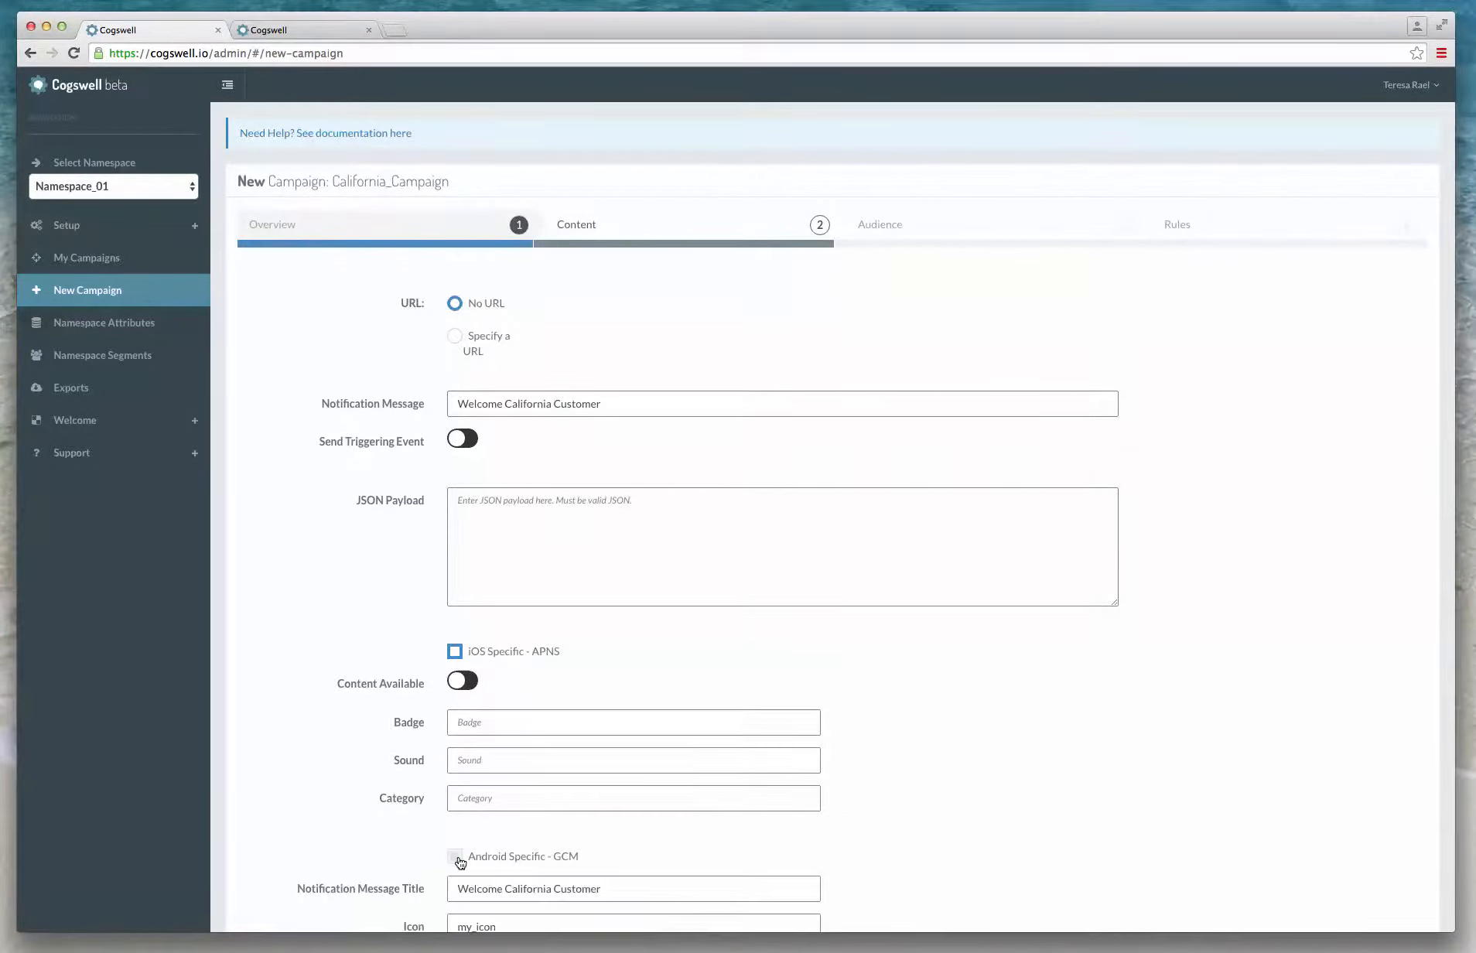
scroll(460, 863, "down", 5)
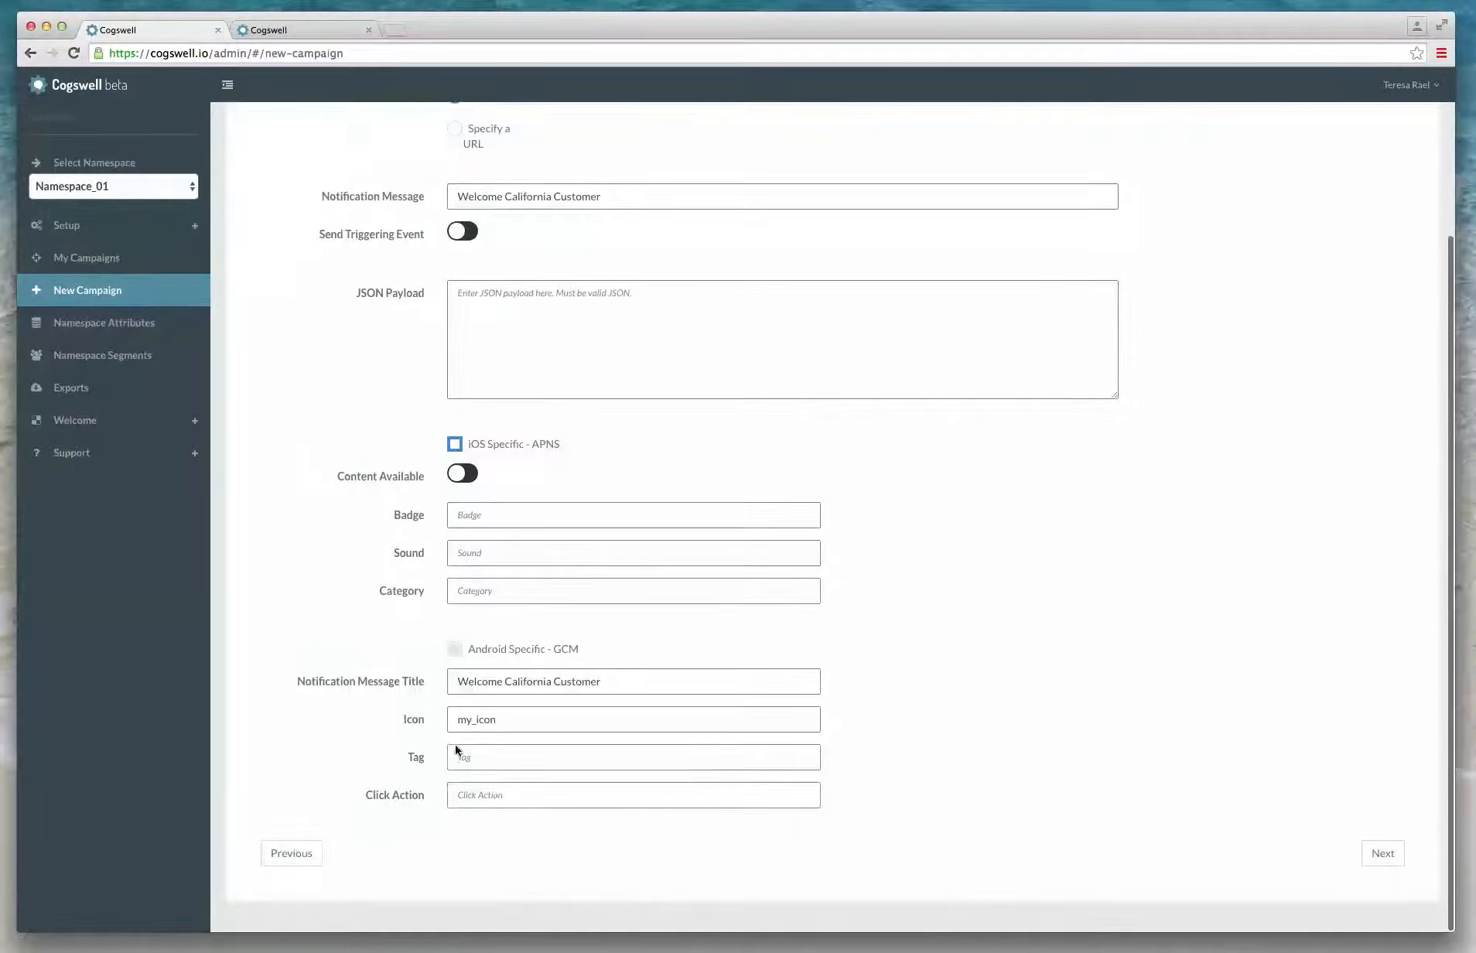
left_click(455, 444)
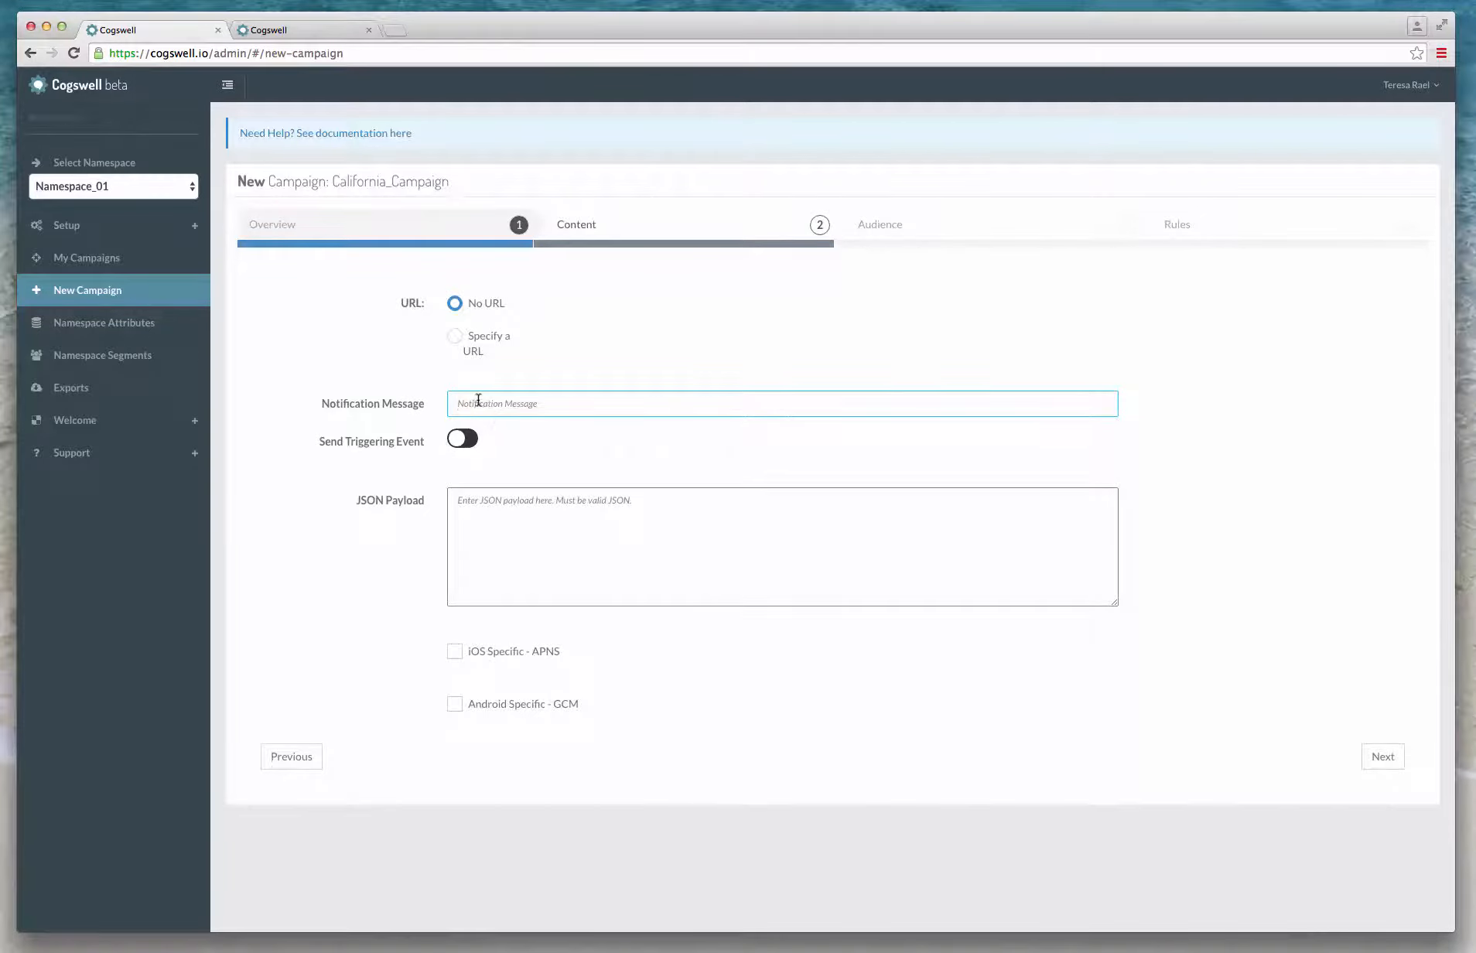
Enter Welcome California Customer as the notification message and proceed to the campaign's audience settings
type("Wel")
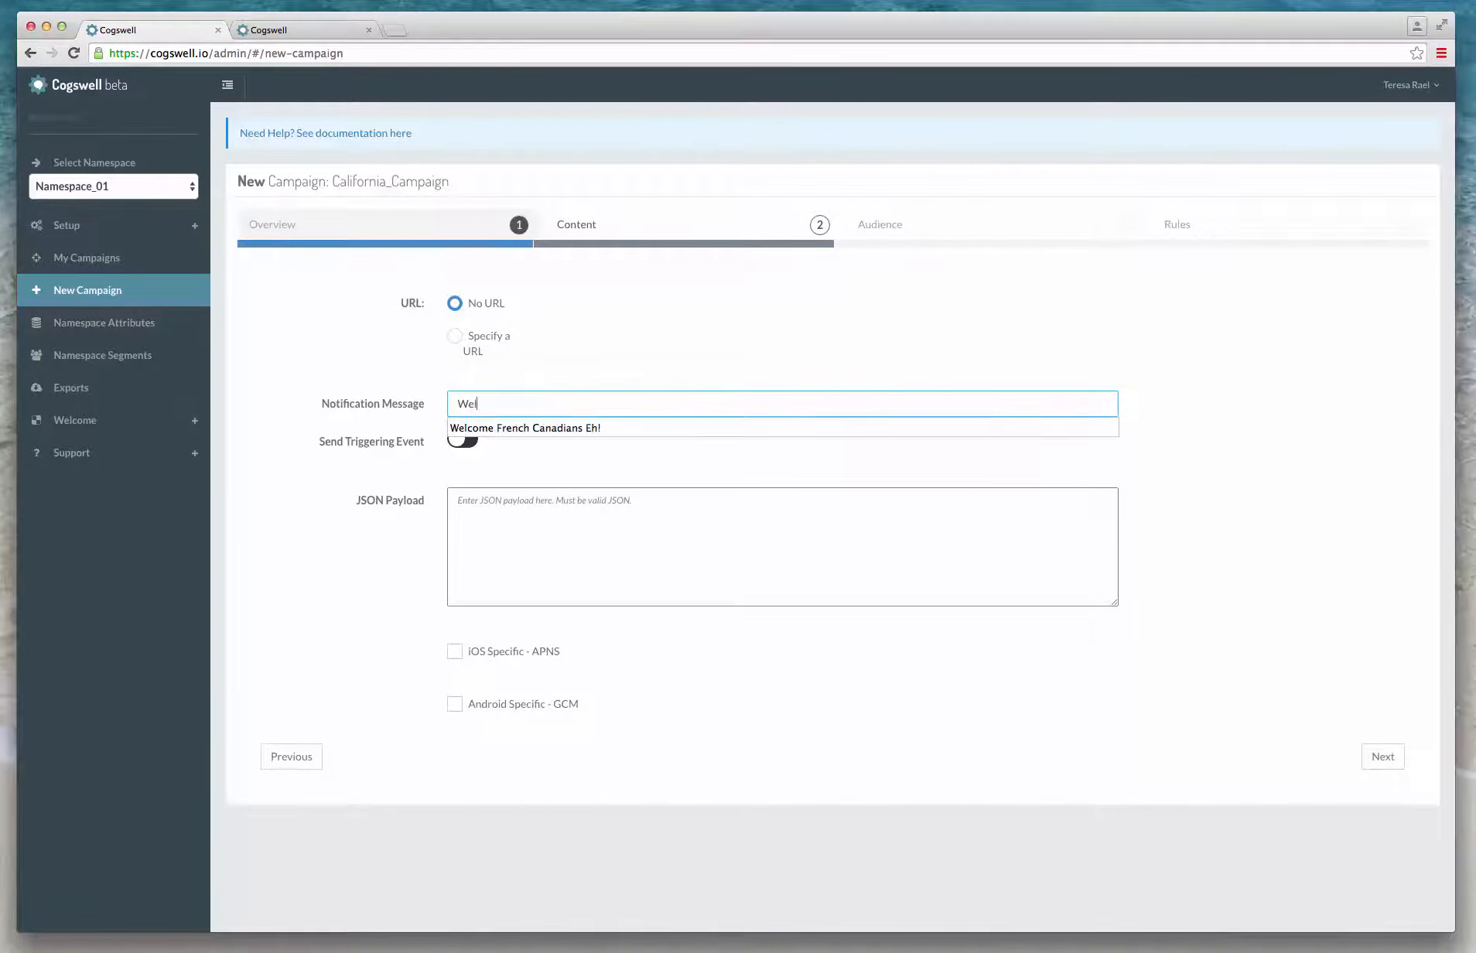
type("come Cal")
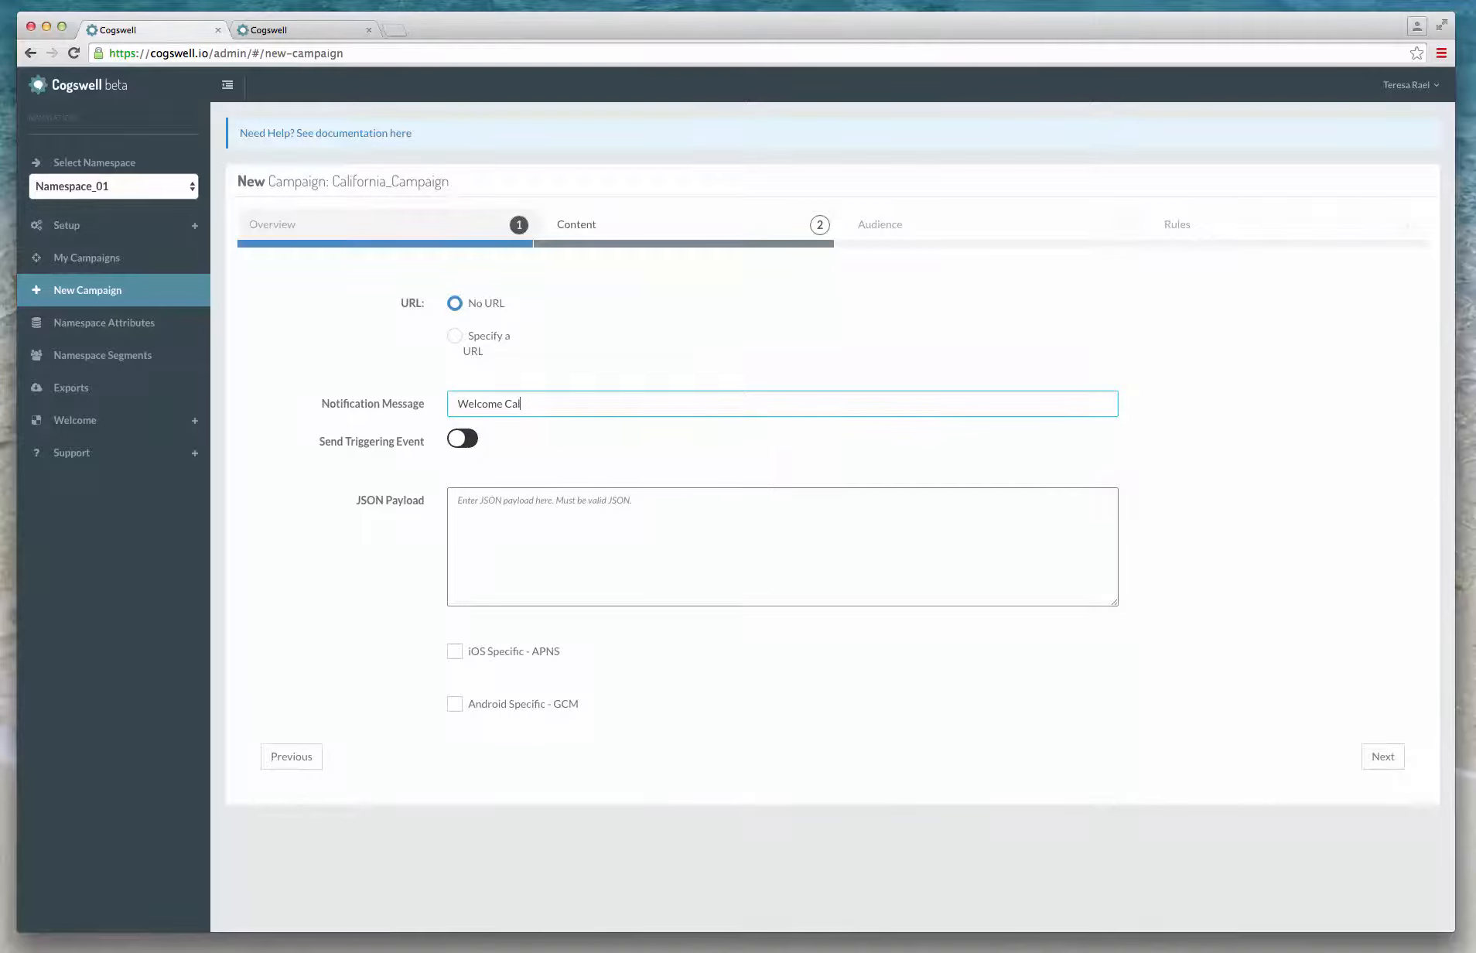
type("ifornia Customer")
key("Tab")
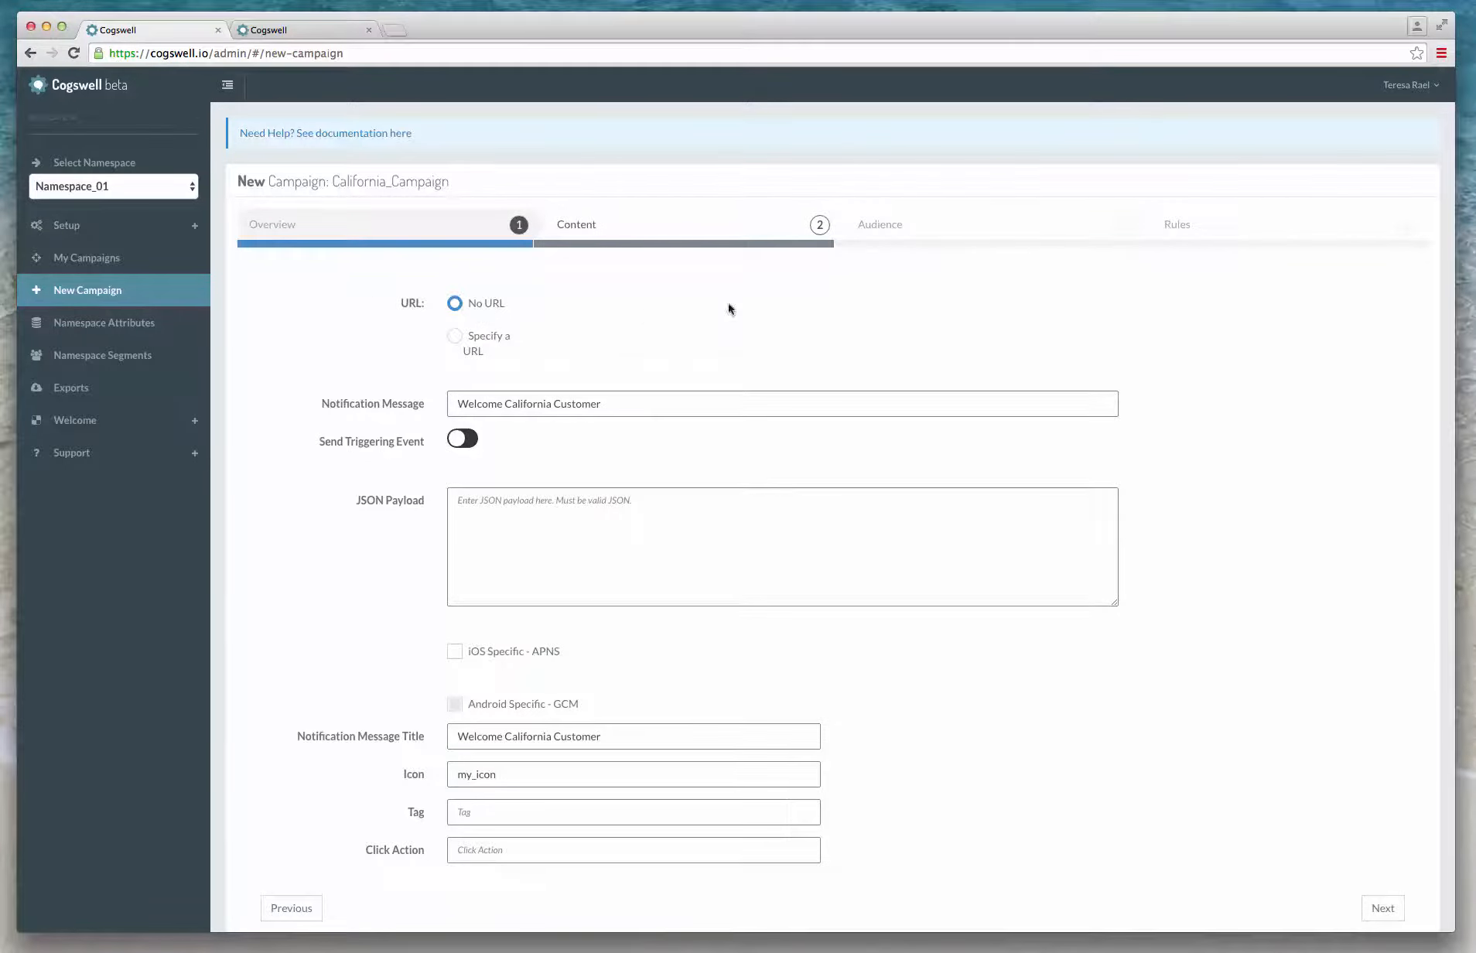
left_click(1385, 909)
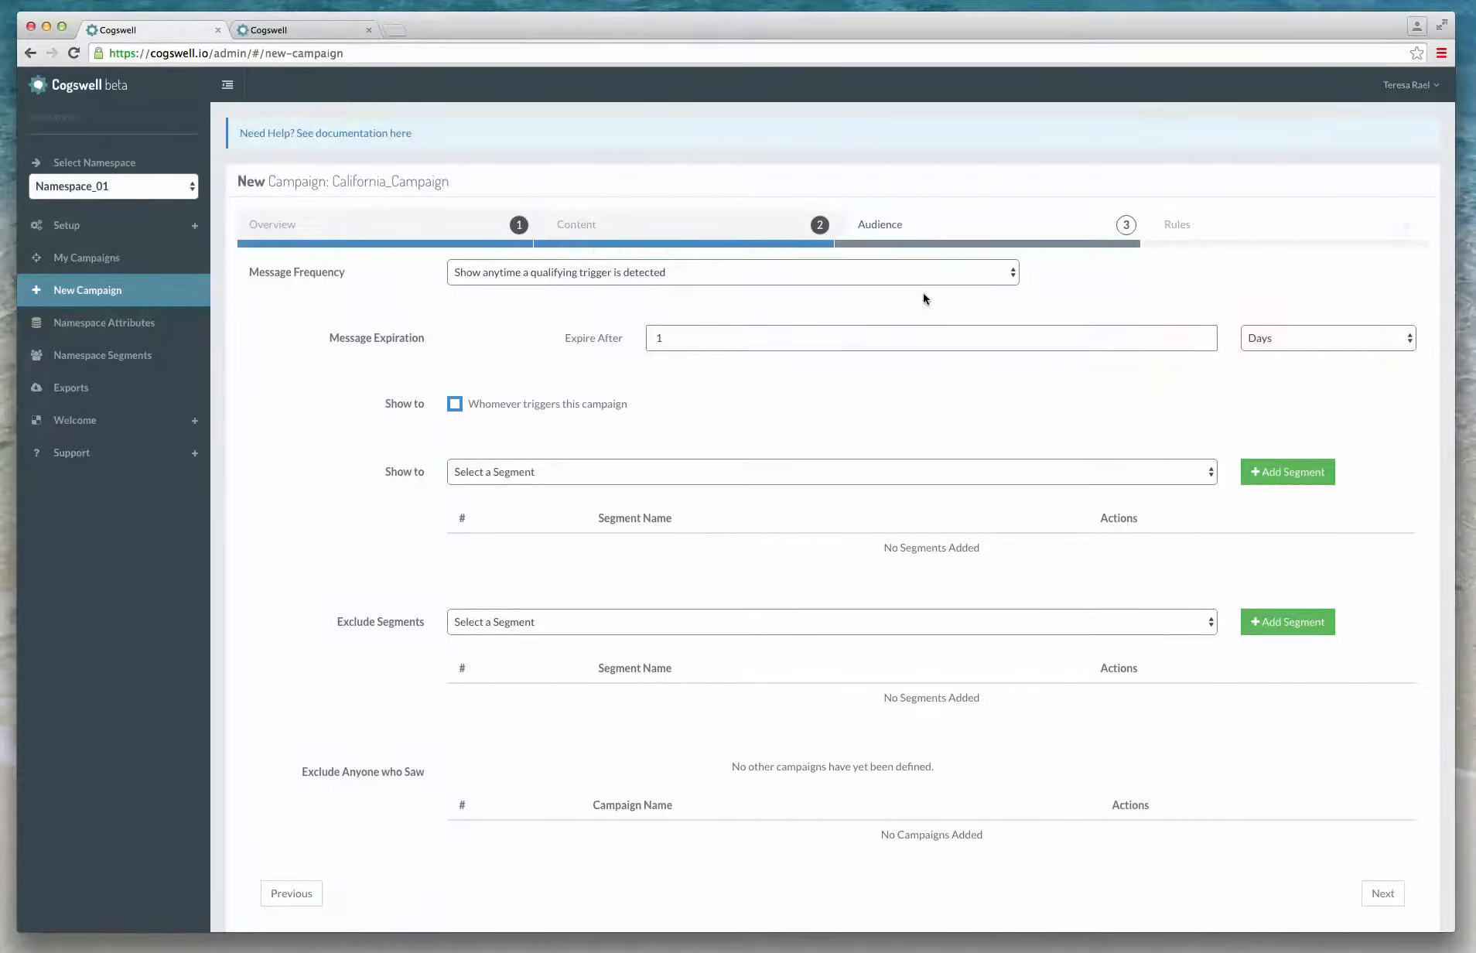
Review the message frequency choices and the time units available for message expiration
left_click(739, 280)
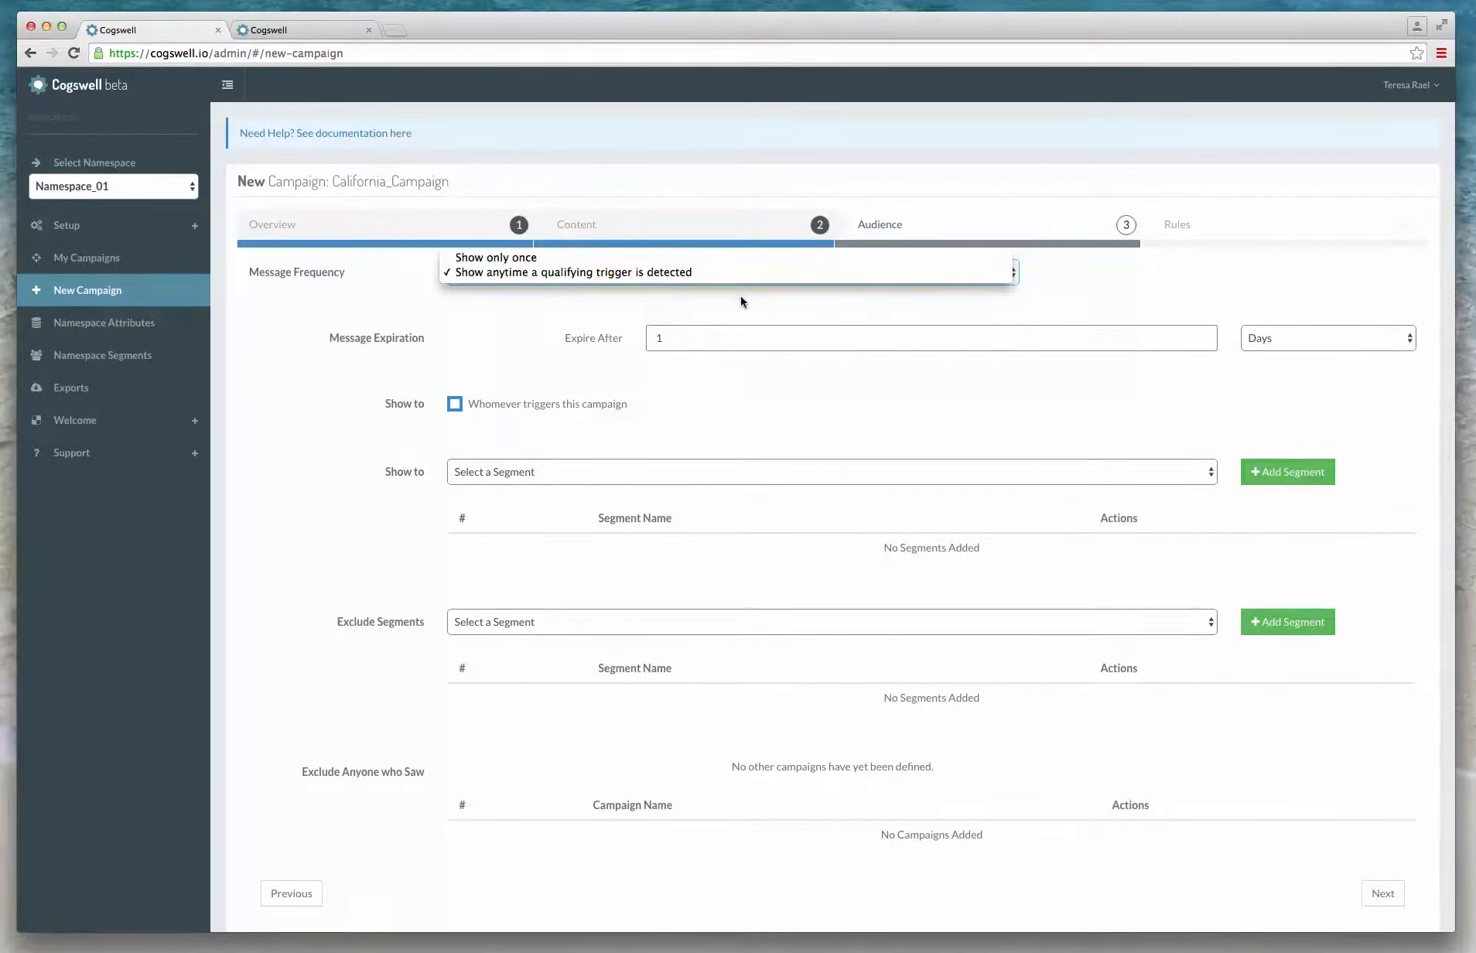
left_click(741, 297)
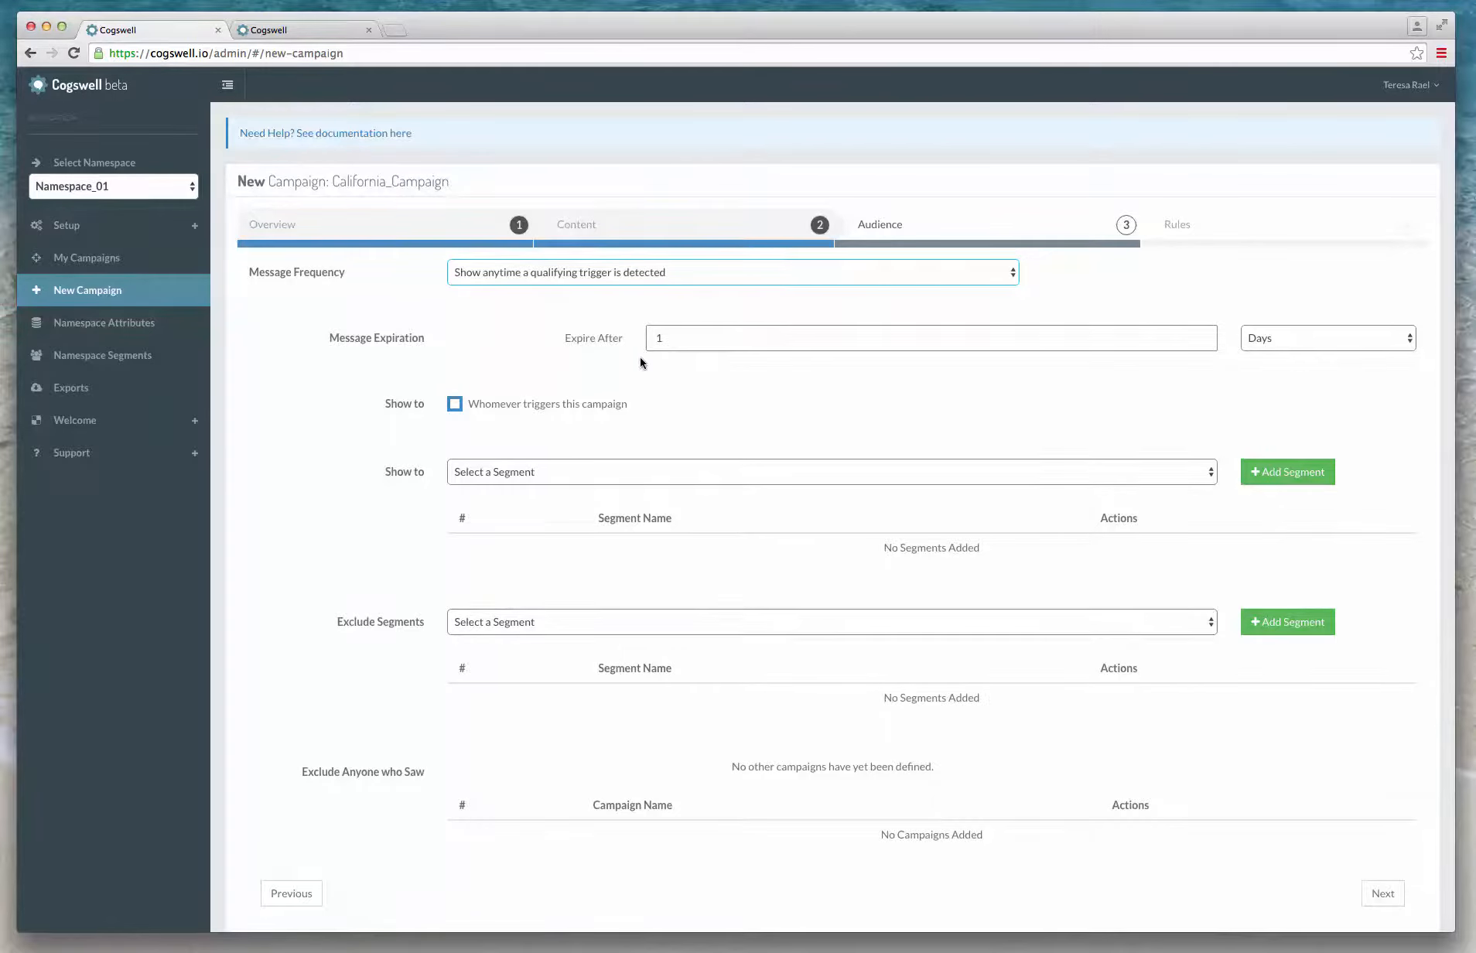
left_click(1360, 339)
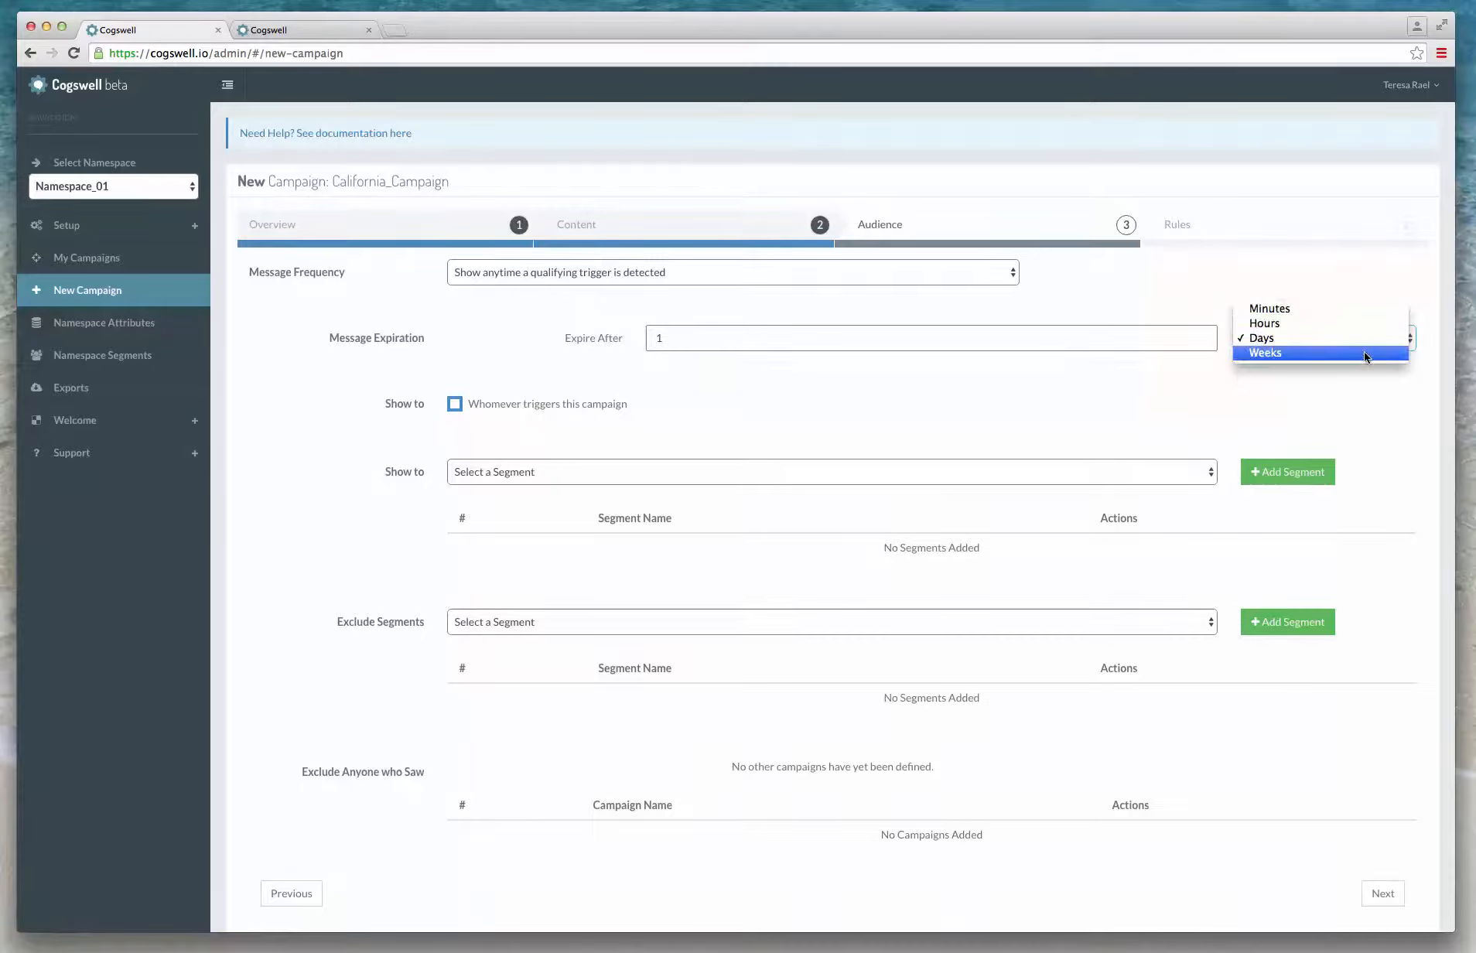
left_click(1171, 384)
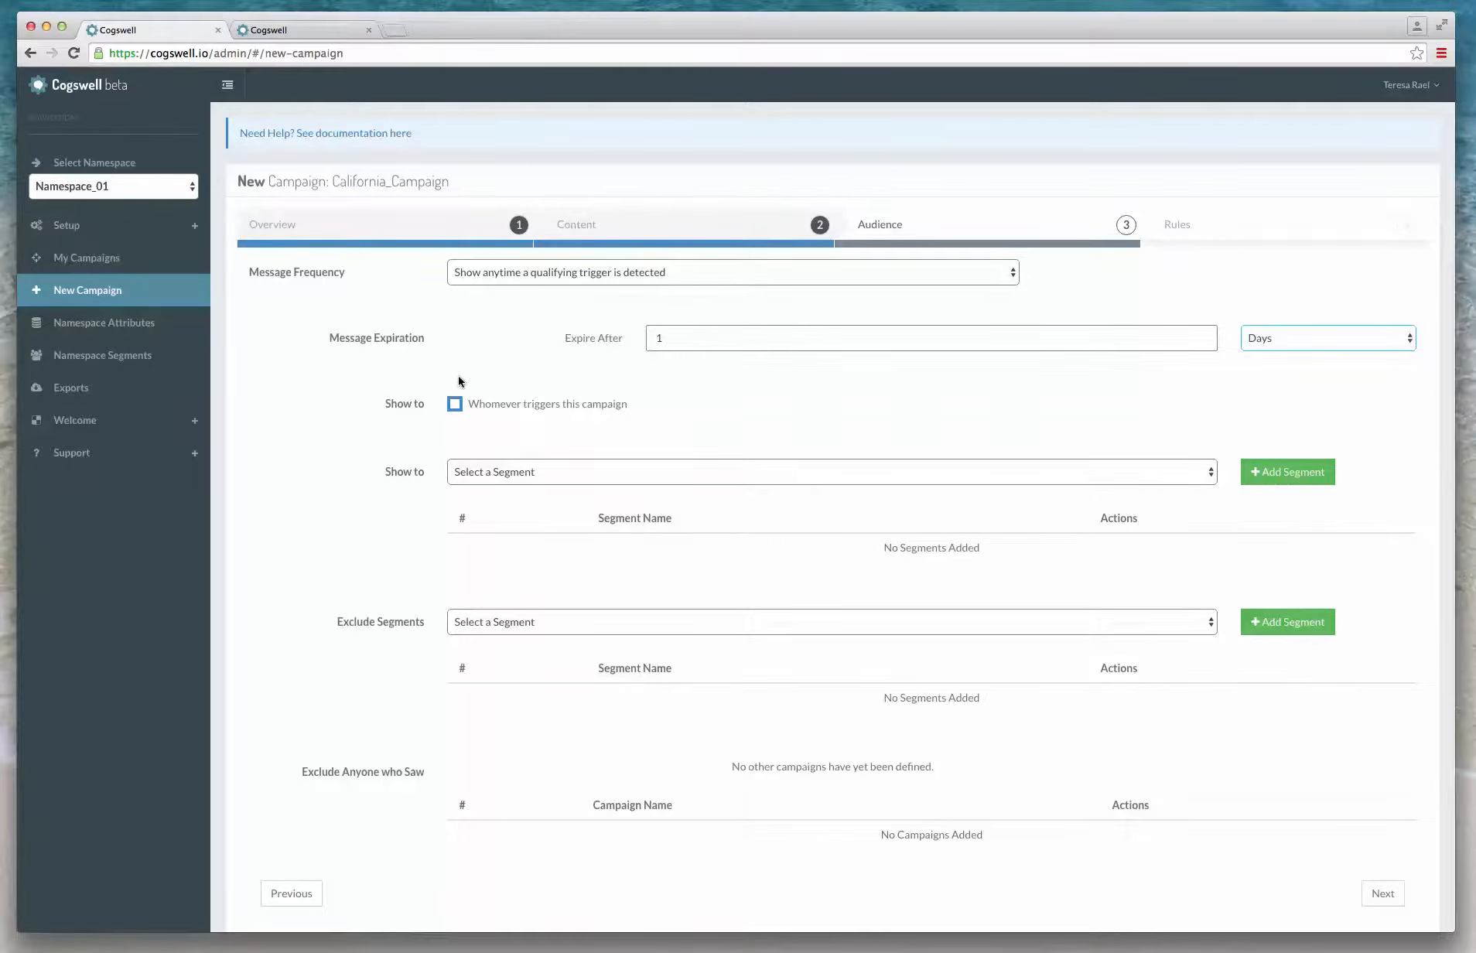
Disable showing to whomever triggers this campaign and add opt_in_segment as the segment to show to
left_click(455, 403)
left_click(455, 408)
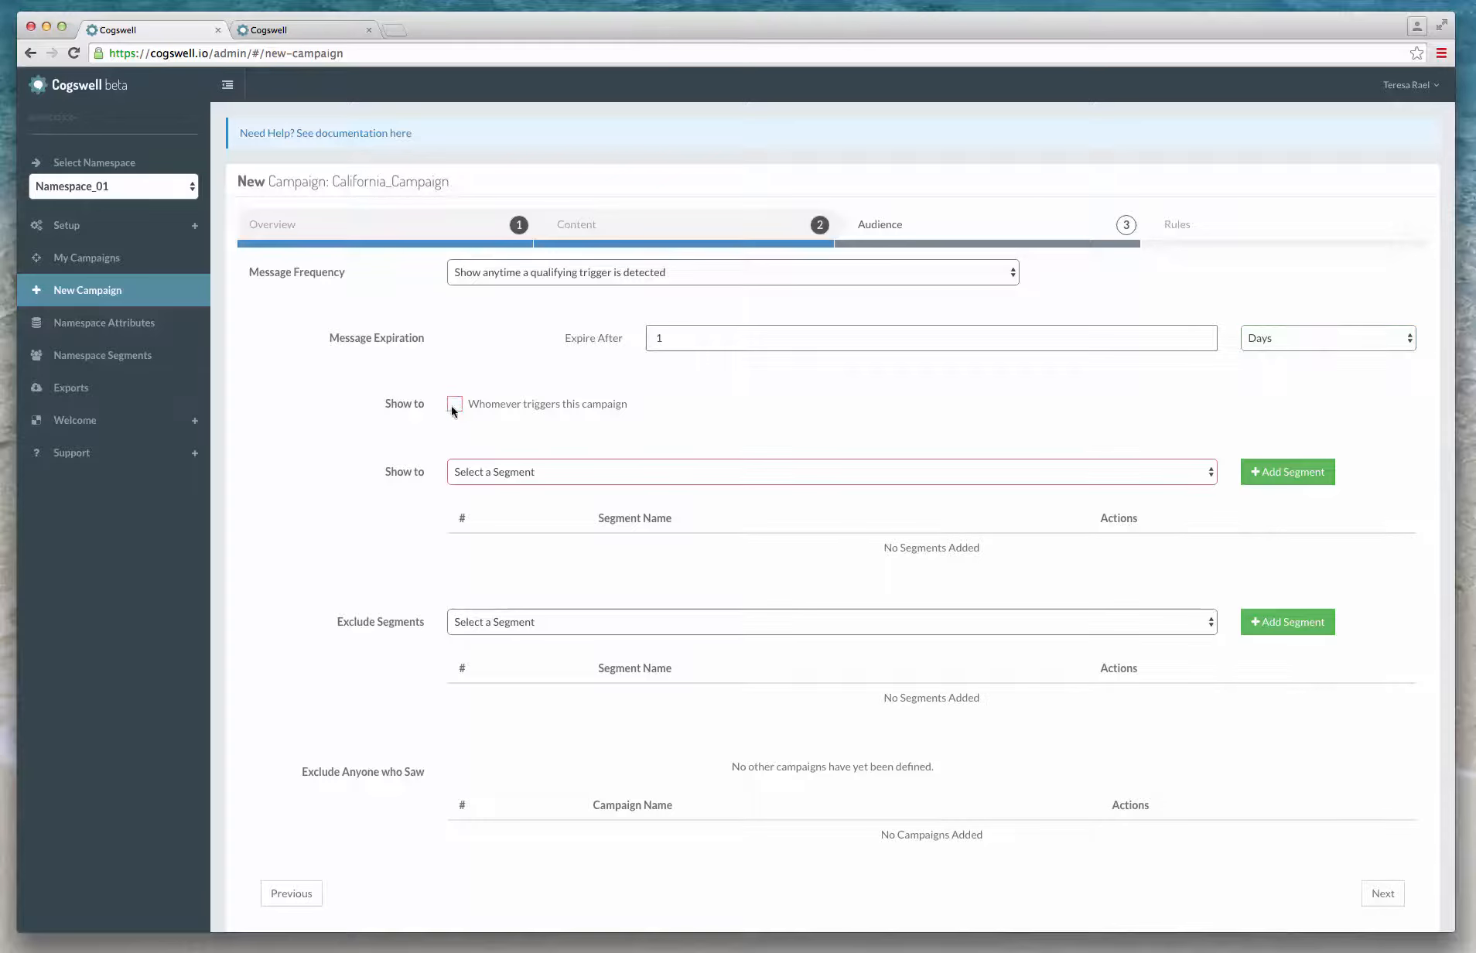
left_click(699, 476)
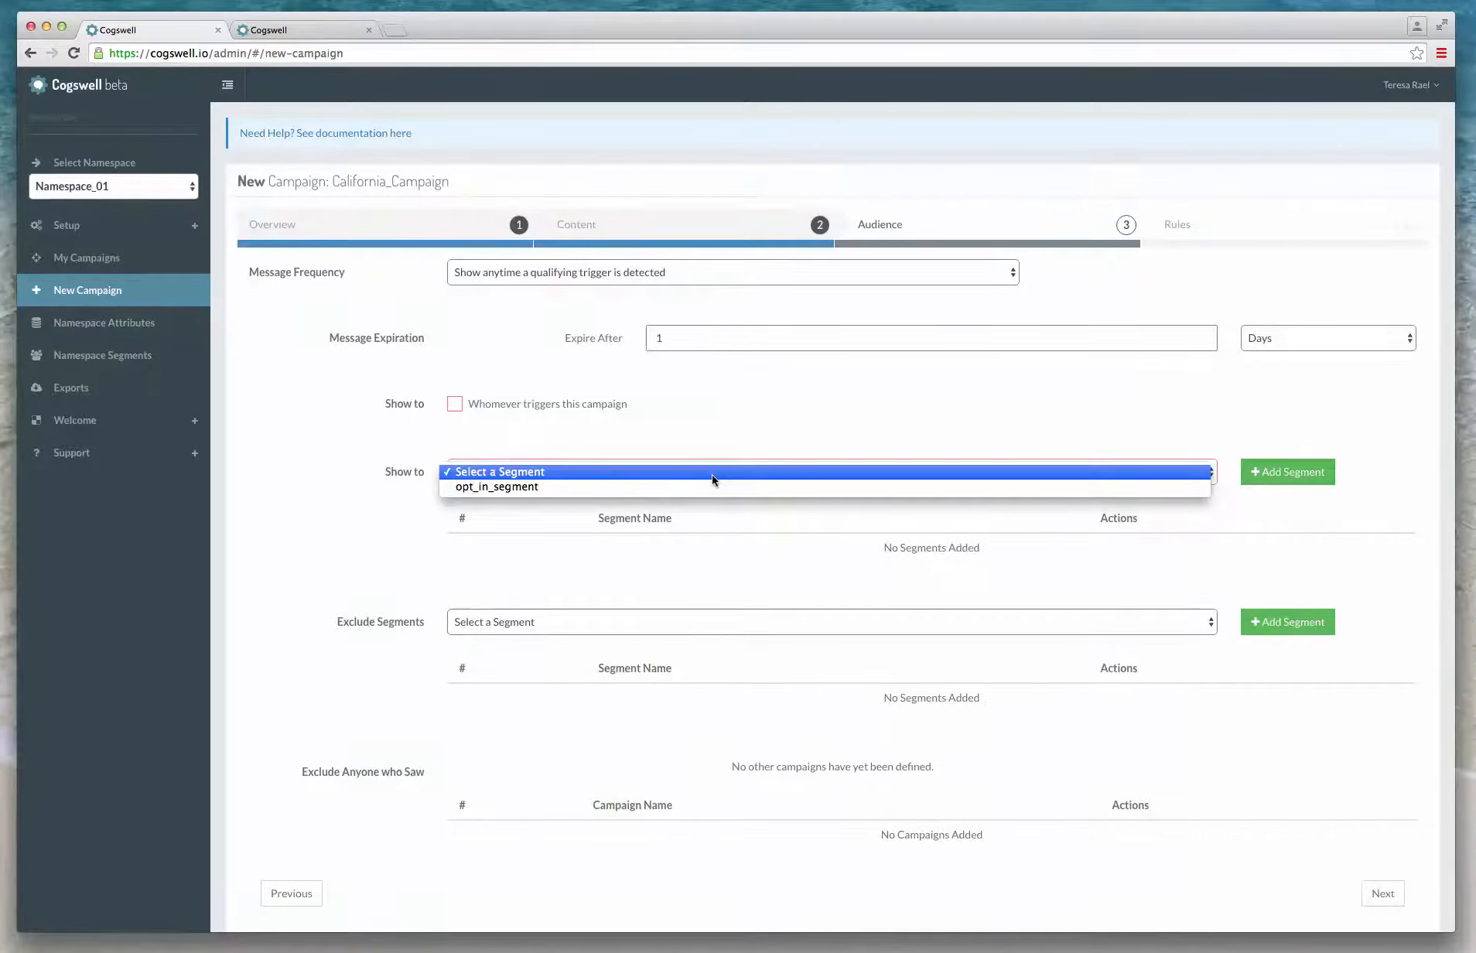
left_click(714, 489)
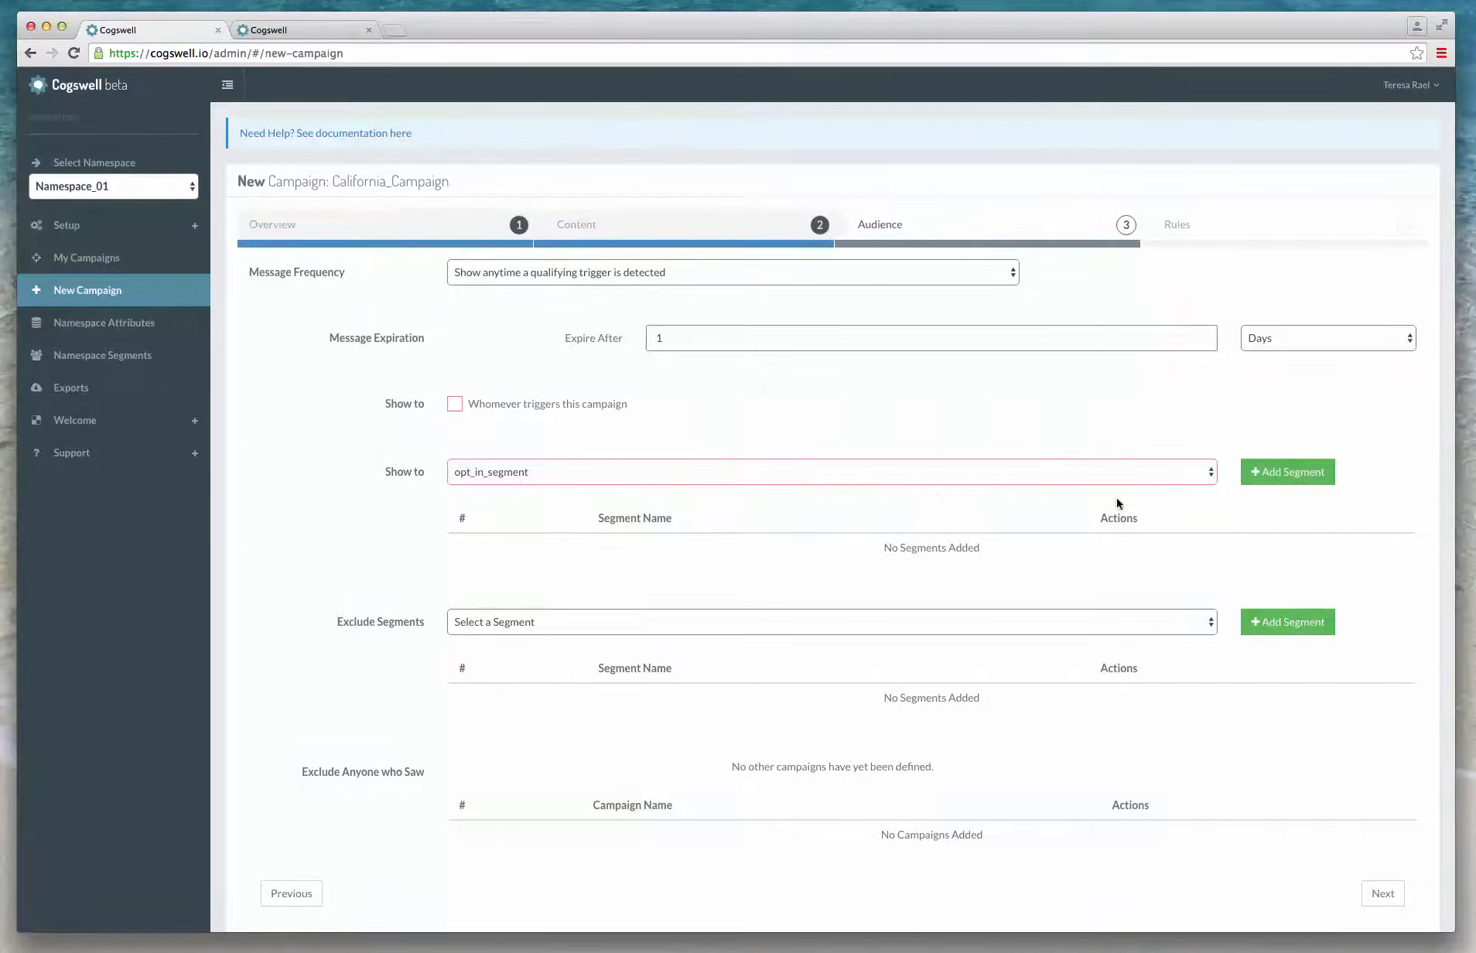
left_click(1287, 473)
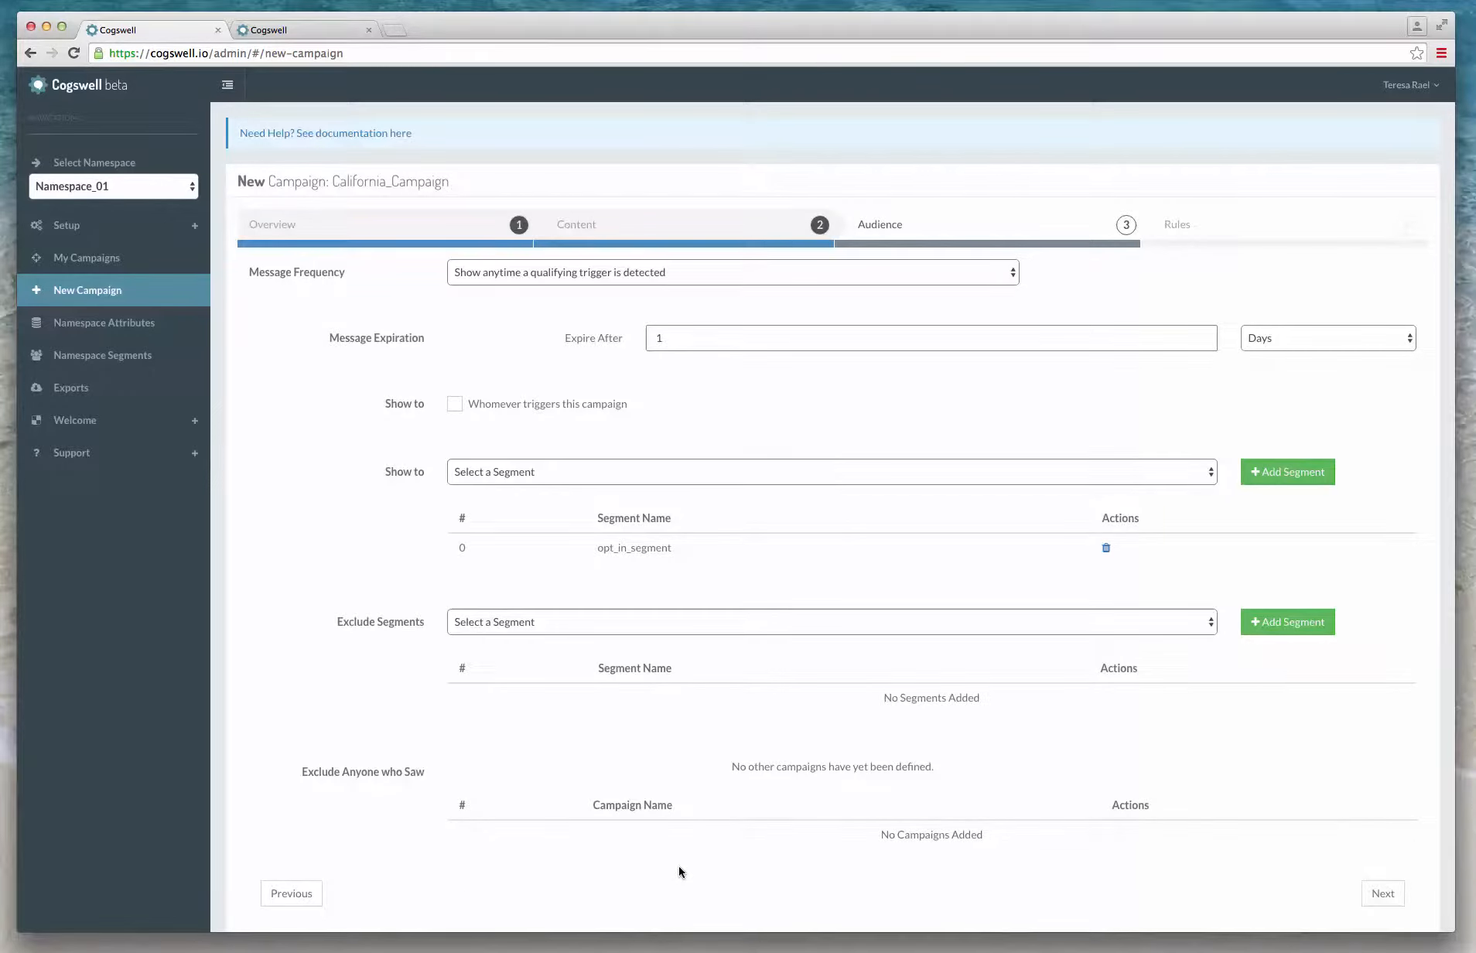
Proceed to the campaign rules, describe the rule as california_users and keep the Newest / Last reduction for the event filter
left_click(1384, 895)
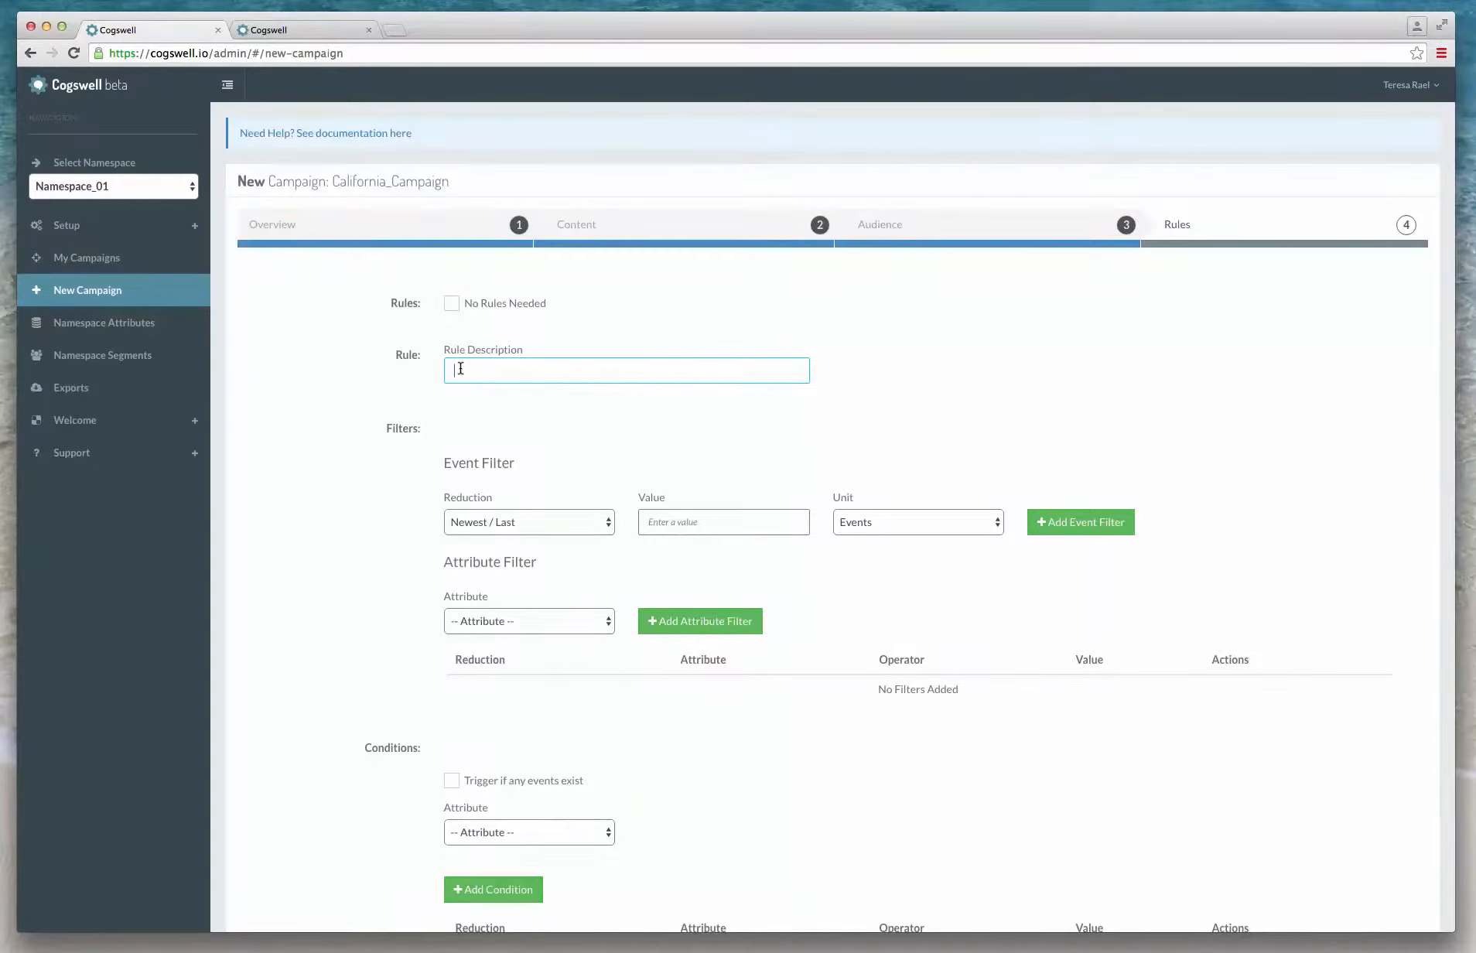
type("california_users")
left_click(380, 466)
left_click(599, 526)
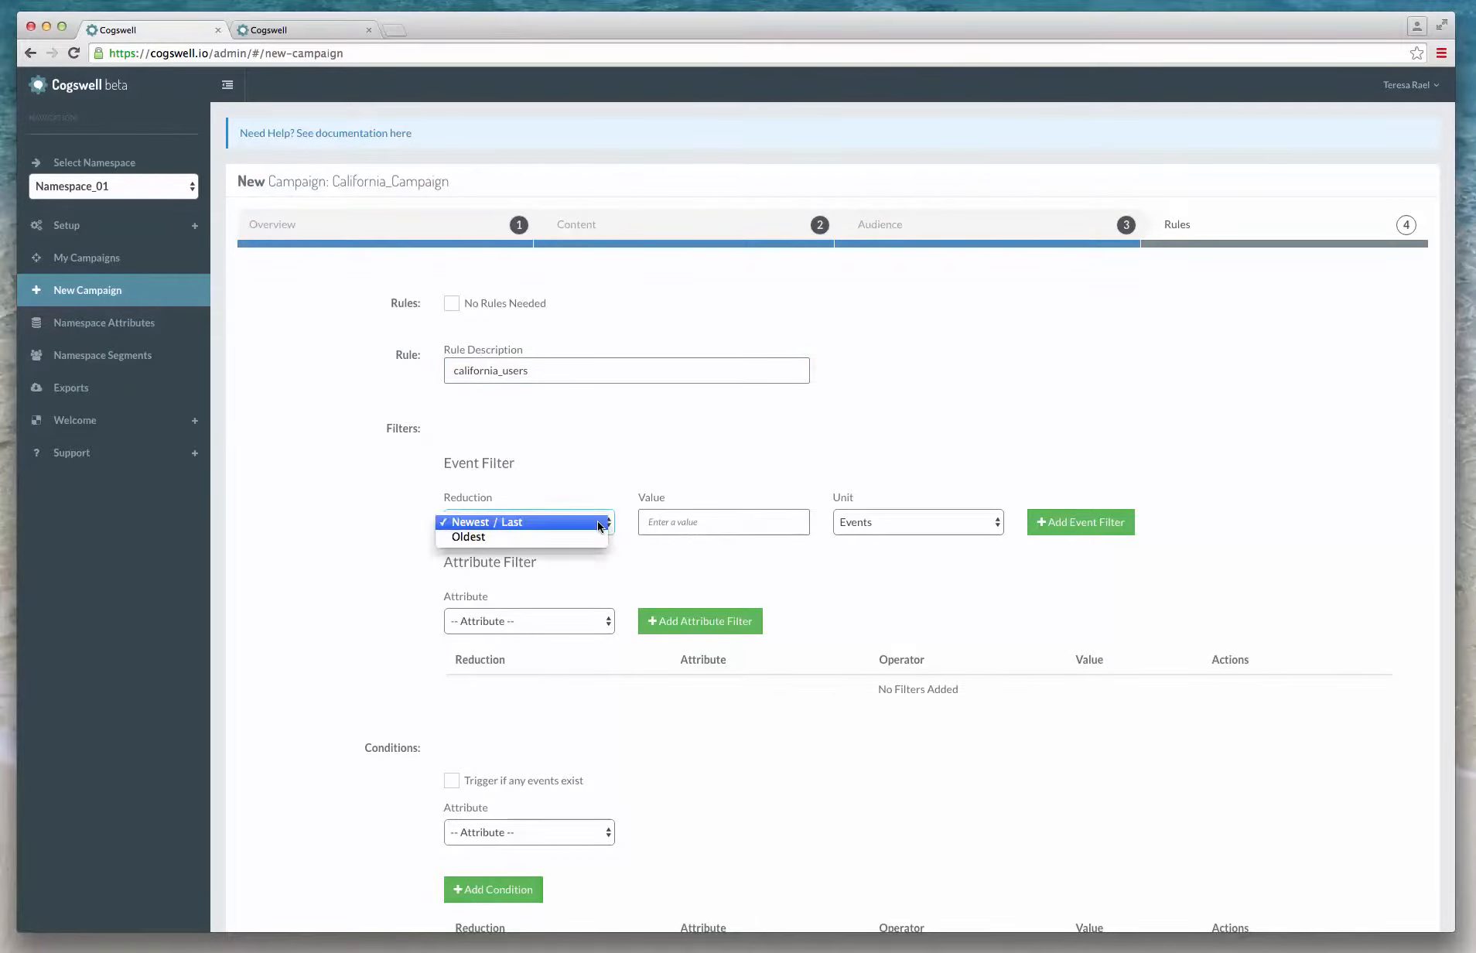
left_click(600, 524)
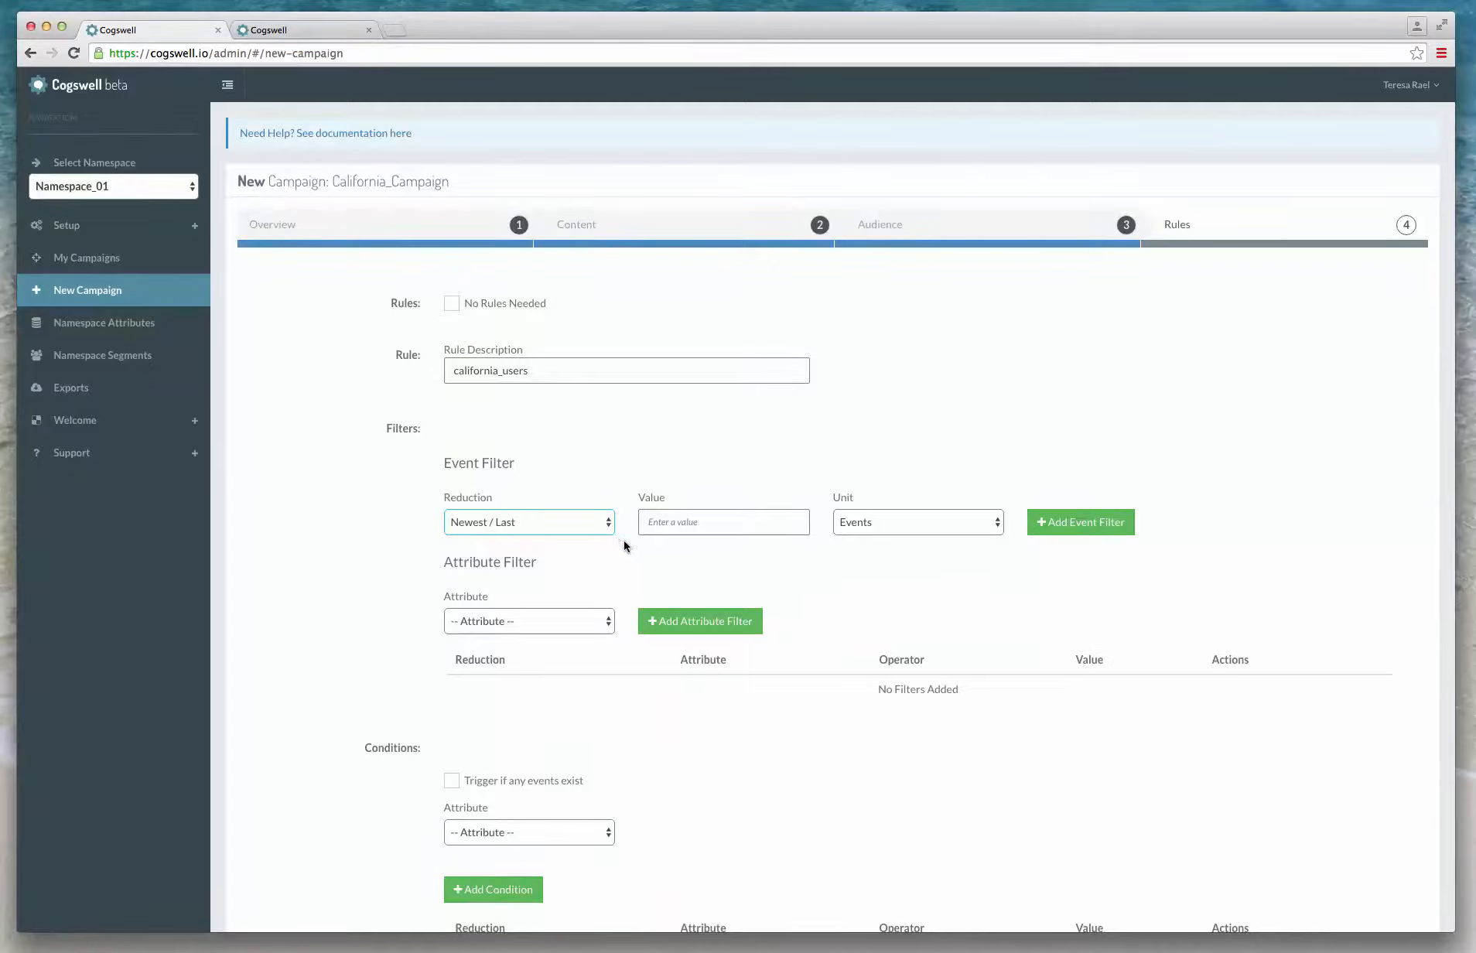
Add an event filter for the Newest / Last 1 events and an attribute filter for state with the has any value operator
left_click(682, 520)
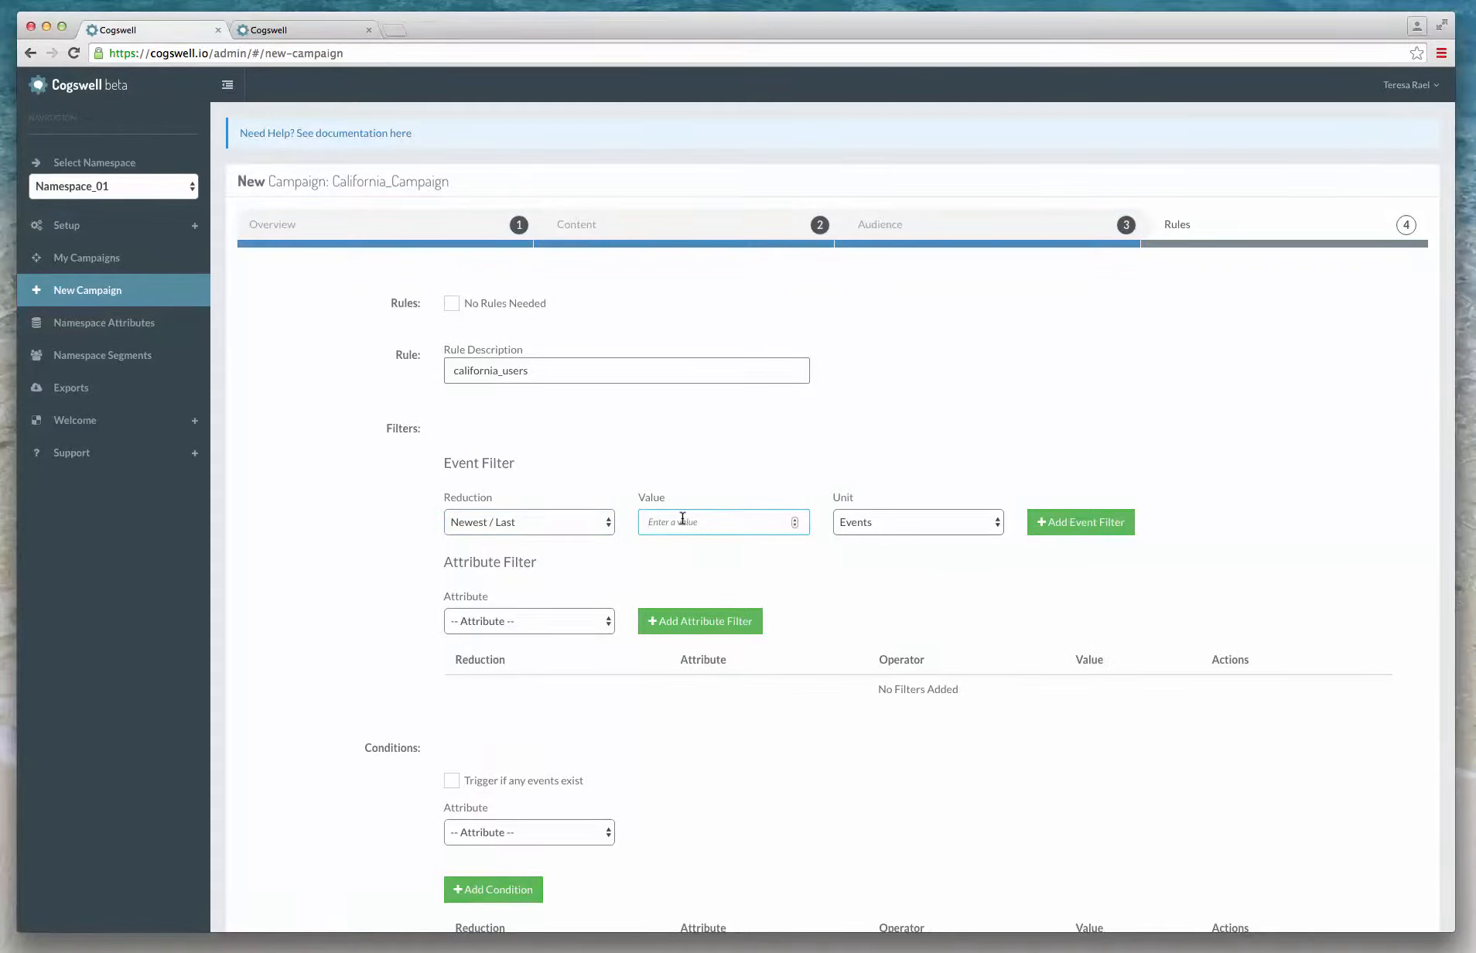
left_click(1048, 523)
left_click(605, 623)
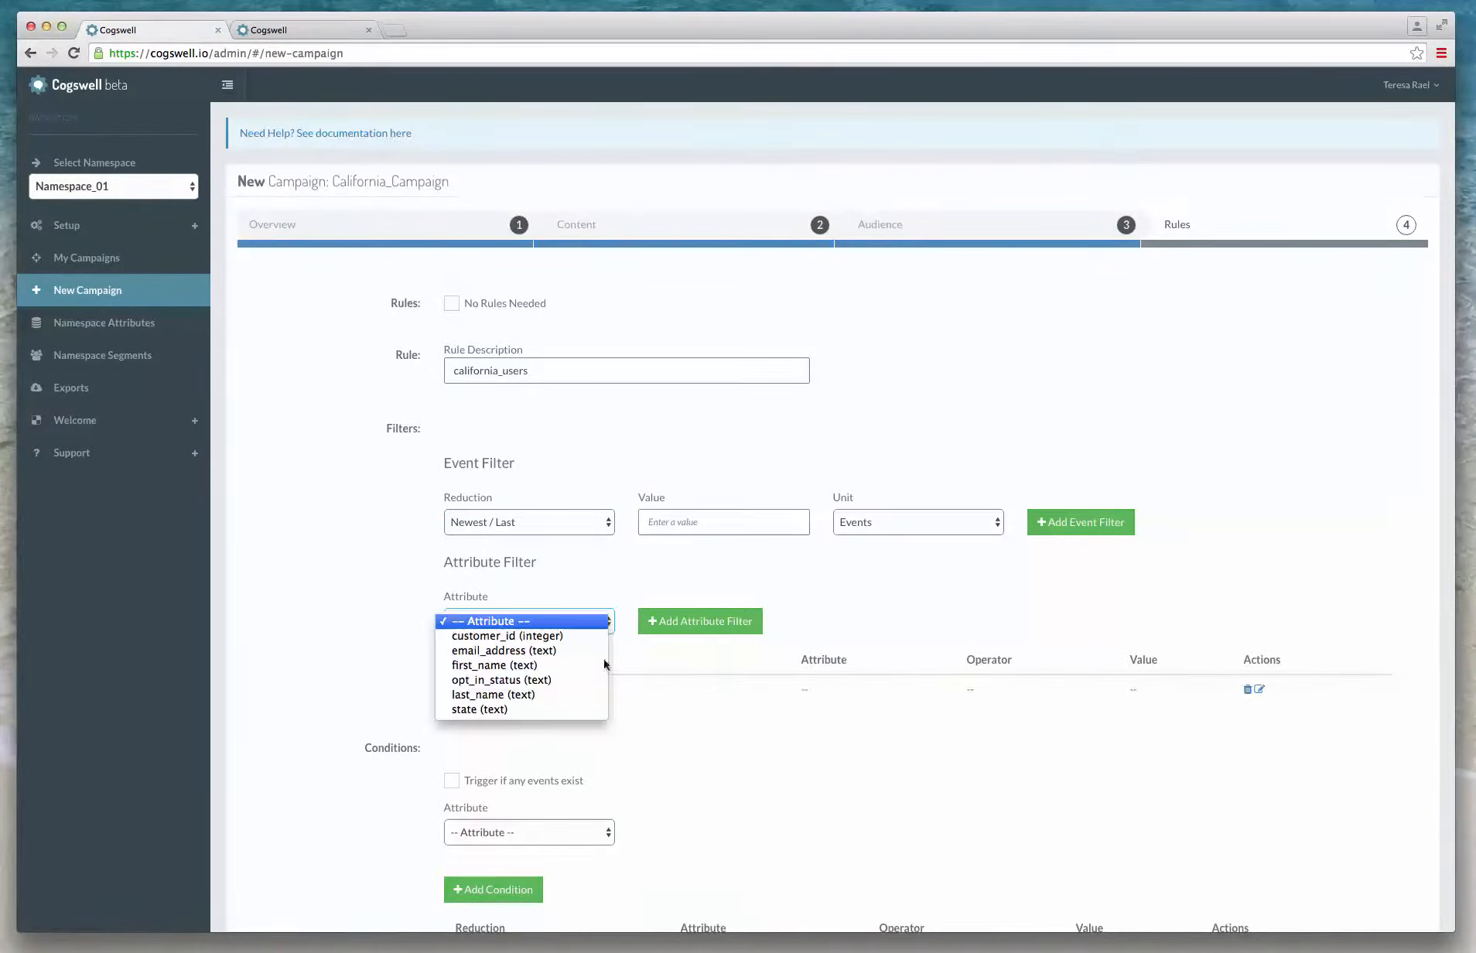
left_click(596, 618)
left_click(598, 624)
left_click(578, 709)
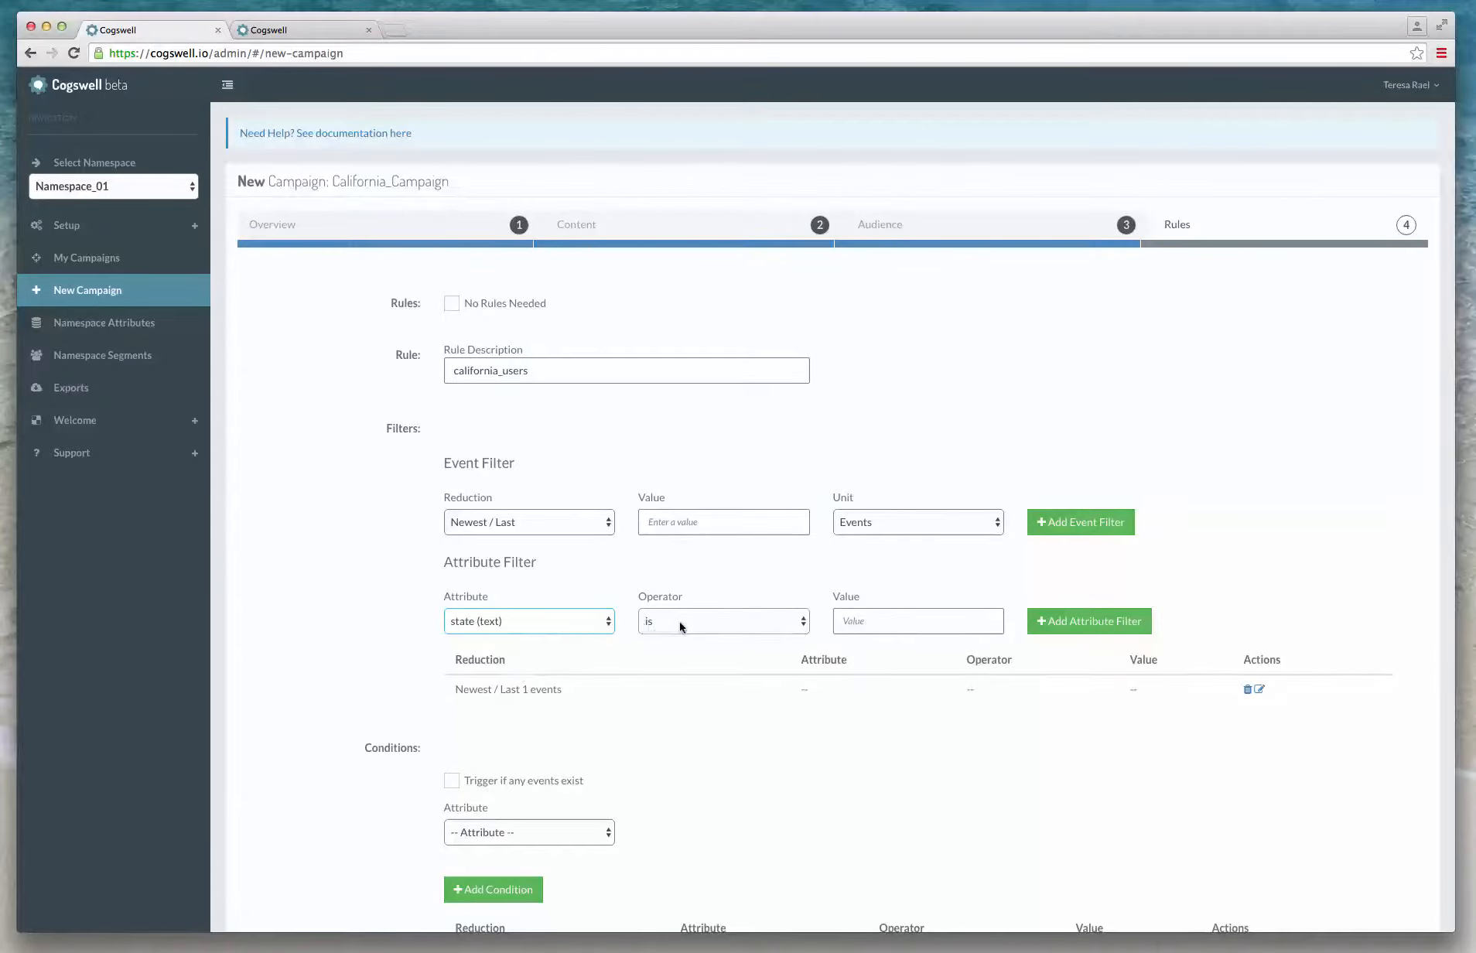
left_click(715, 625)
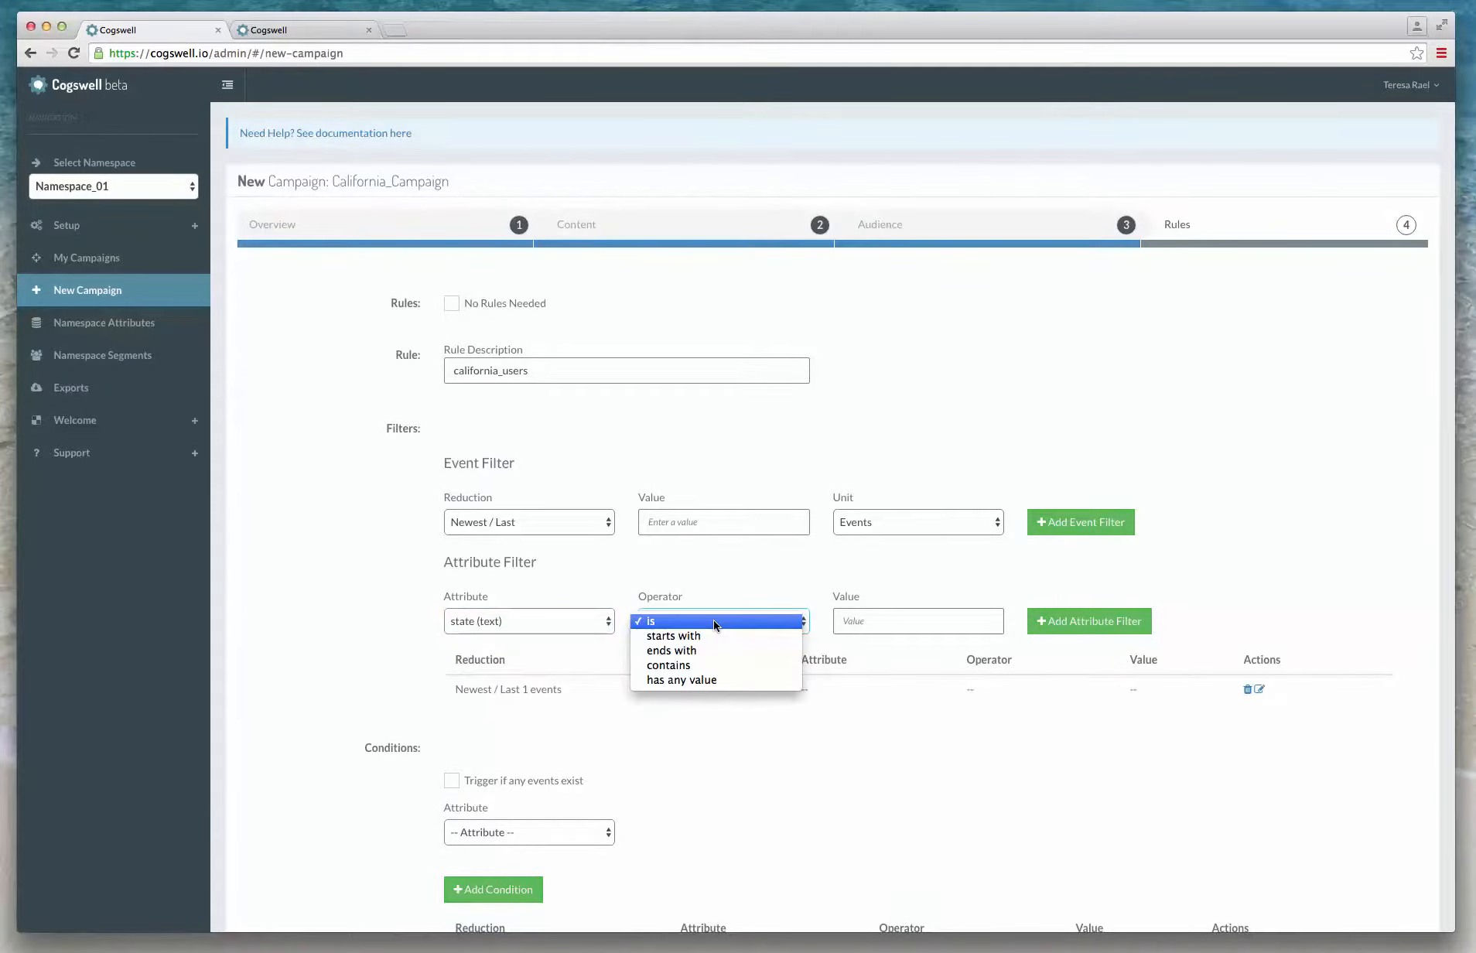
left_click(702, 681)
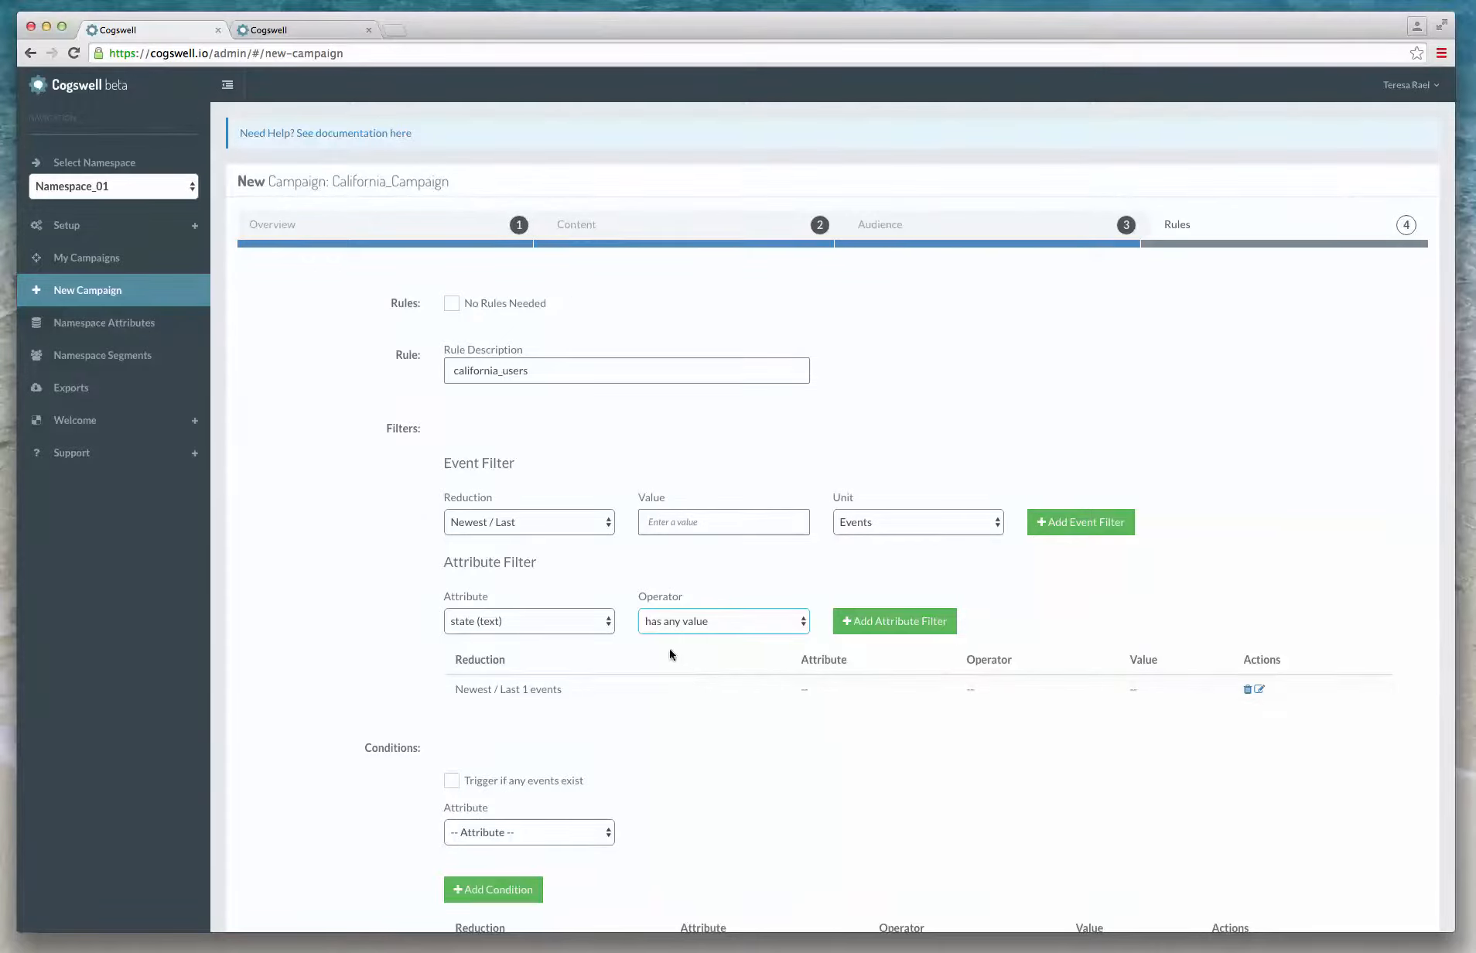
left_click(900, 621)
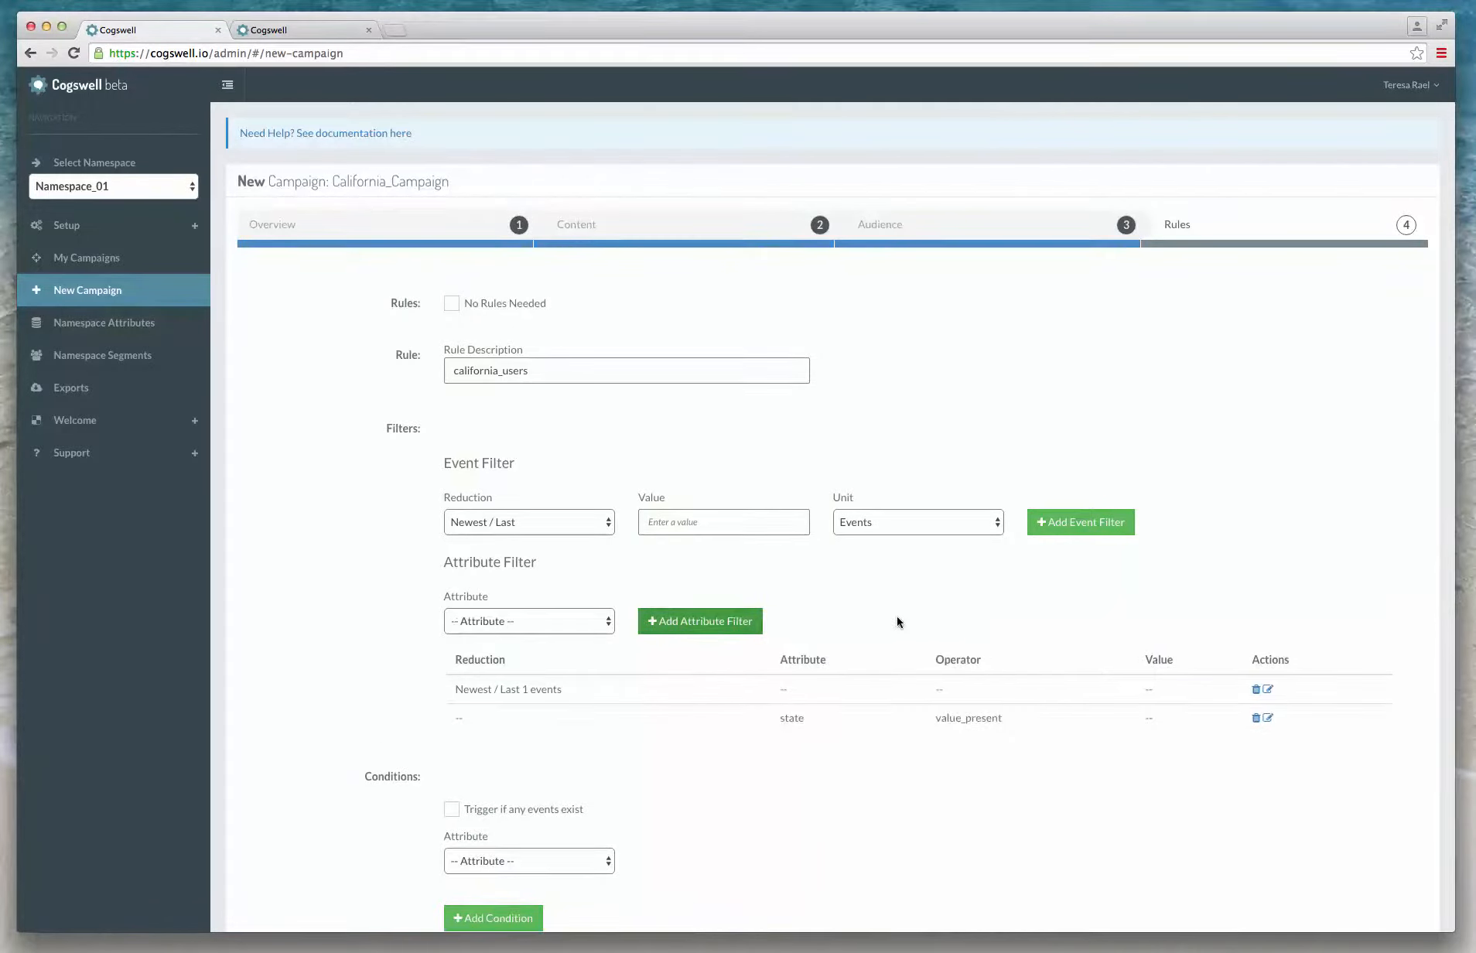
Add a condition to the rule that the Newest state attribute is California
scroll(898, 621, "down", 5)
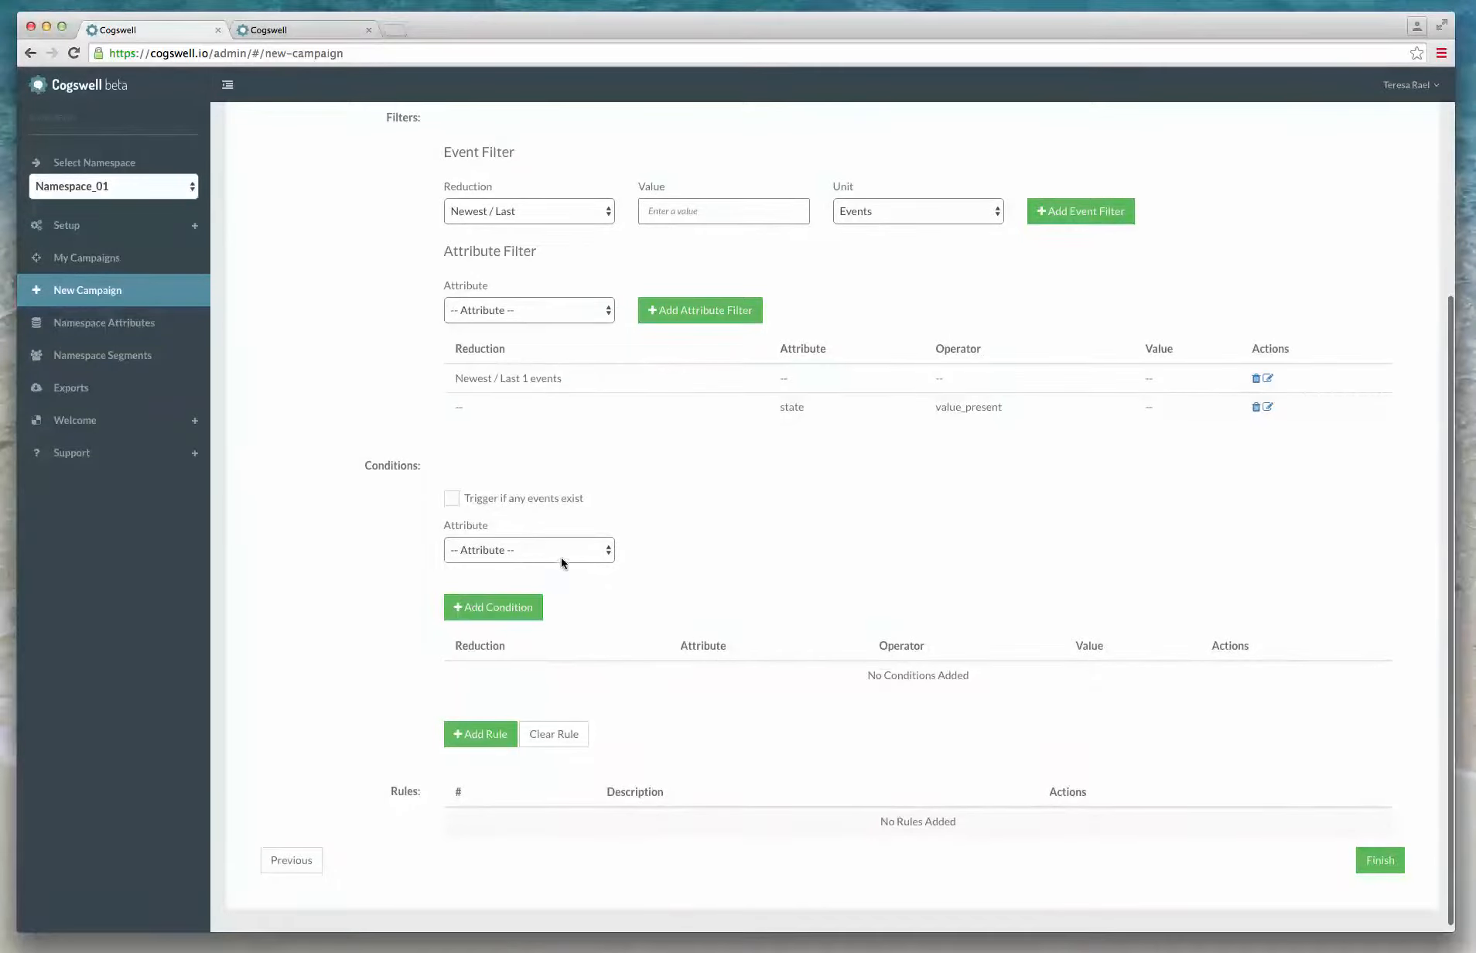
left_click(562, 550)
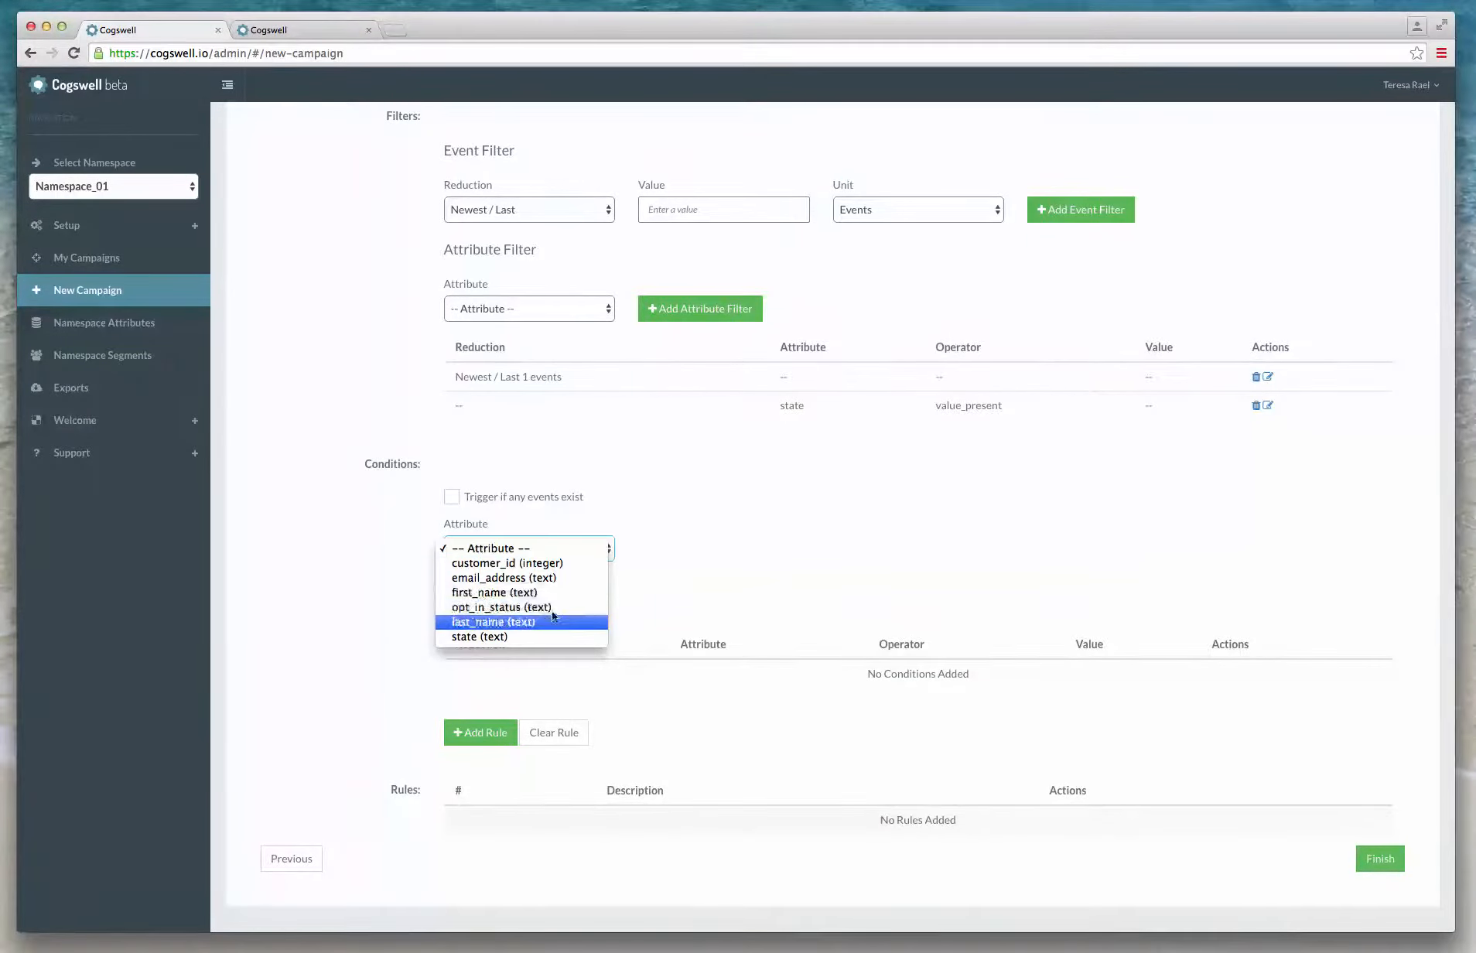
left_click(551, 637)
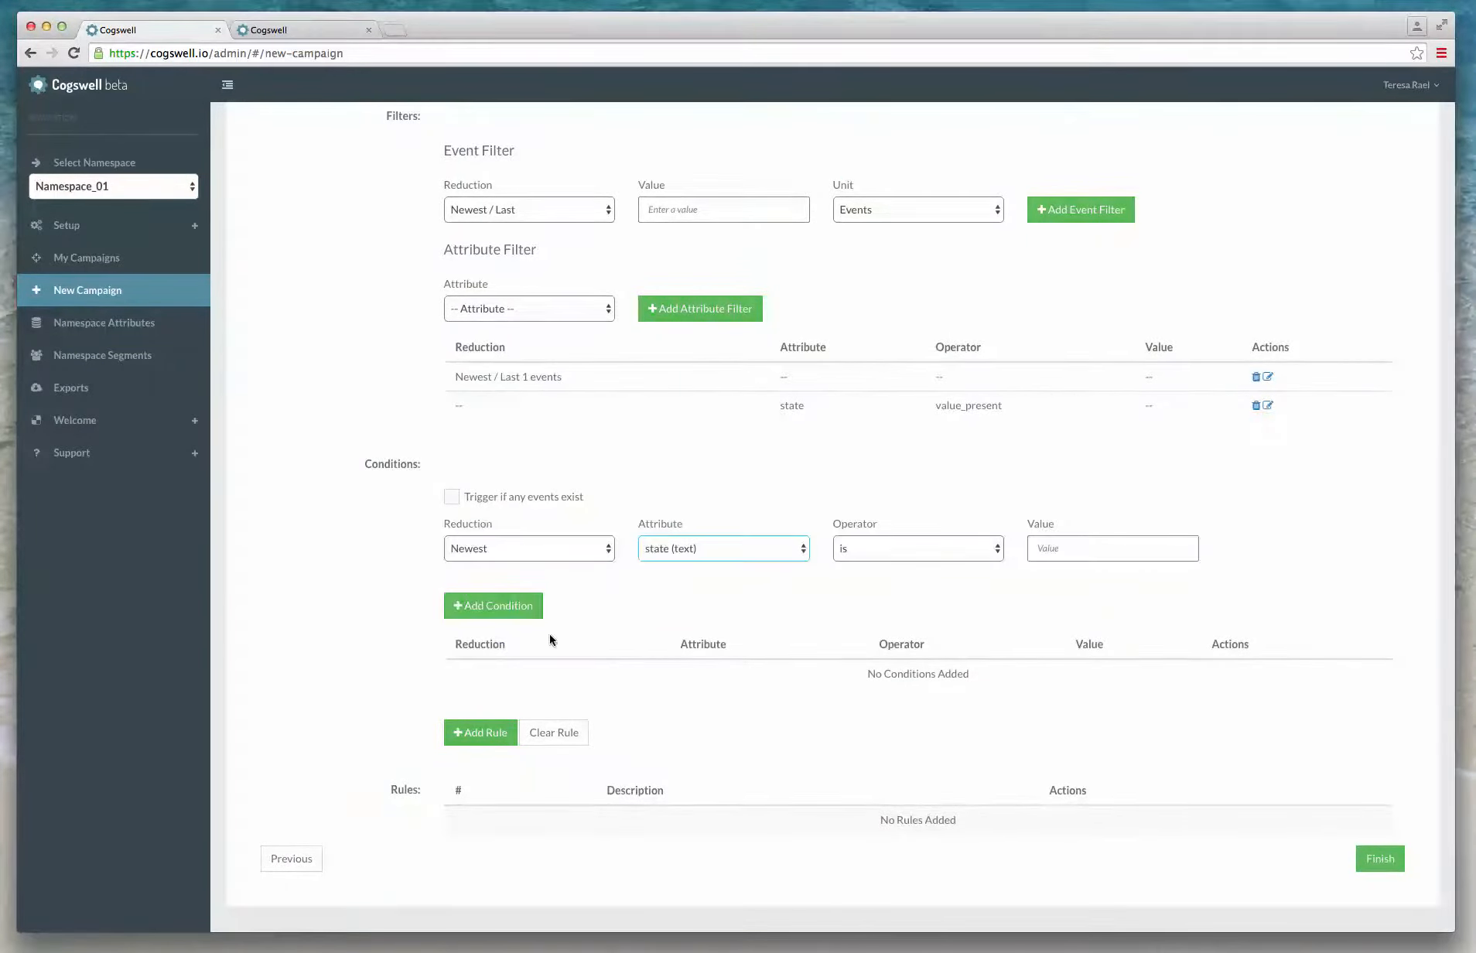
left_click(1052, 548)
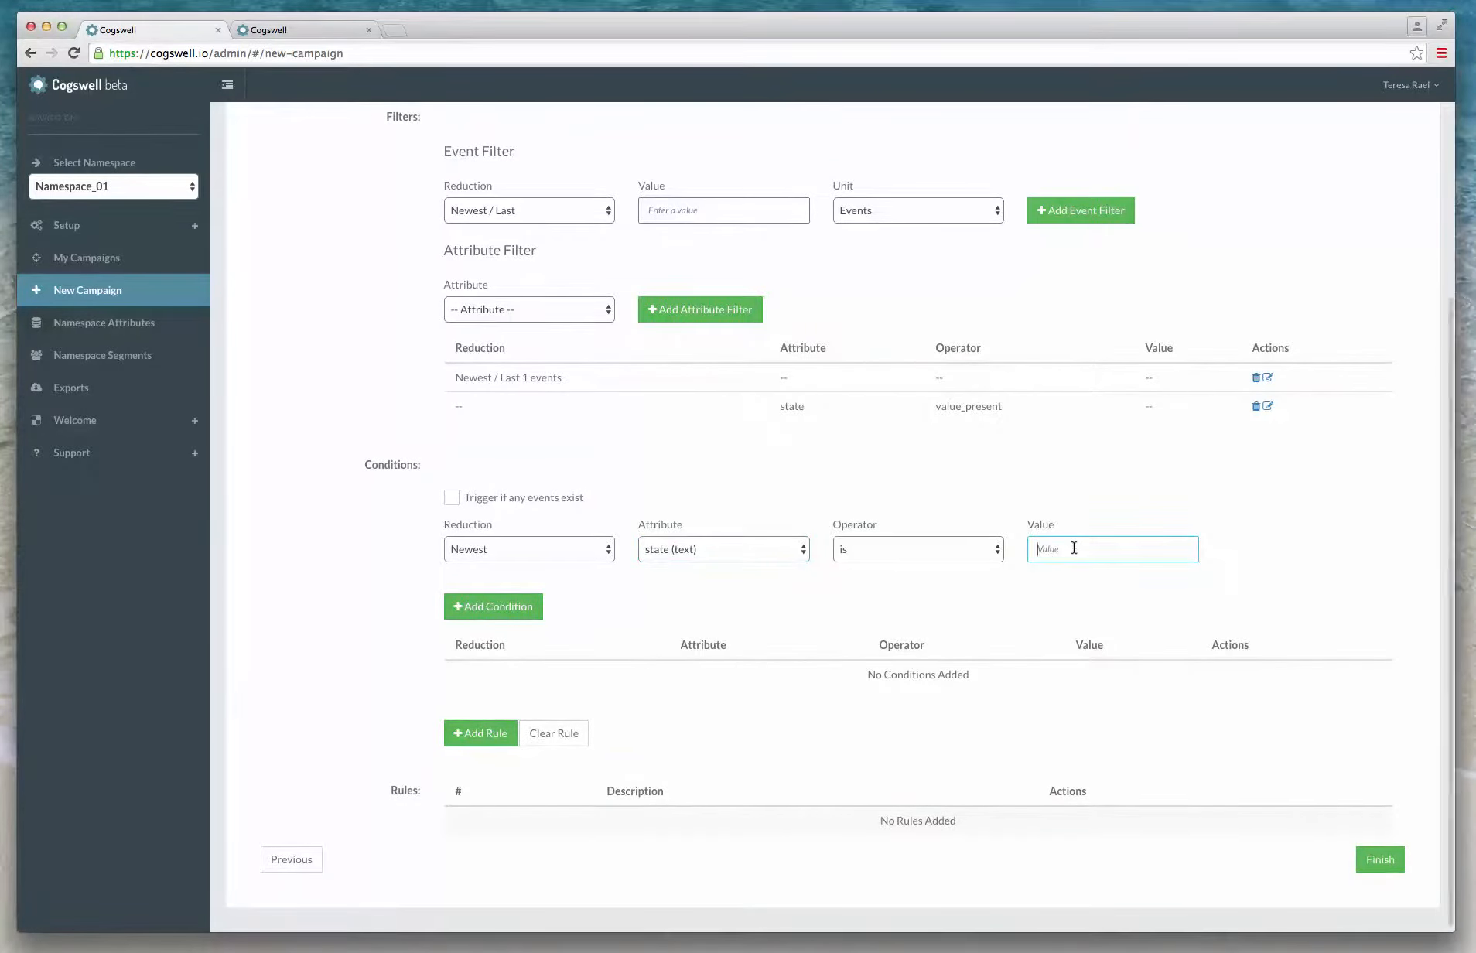
type("Cal")
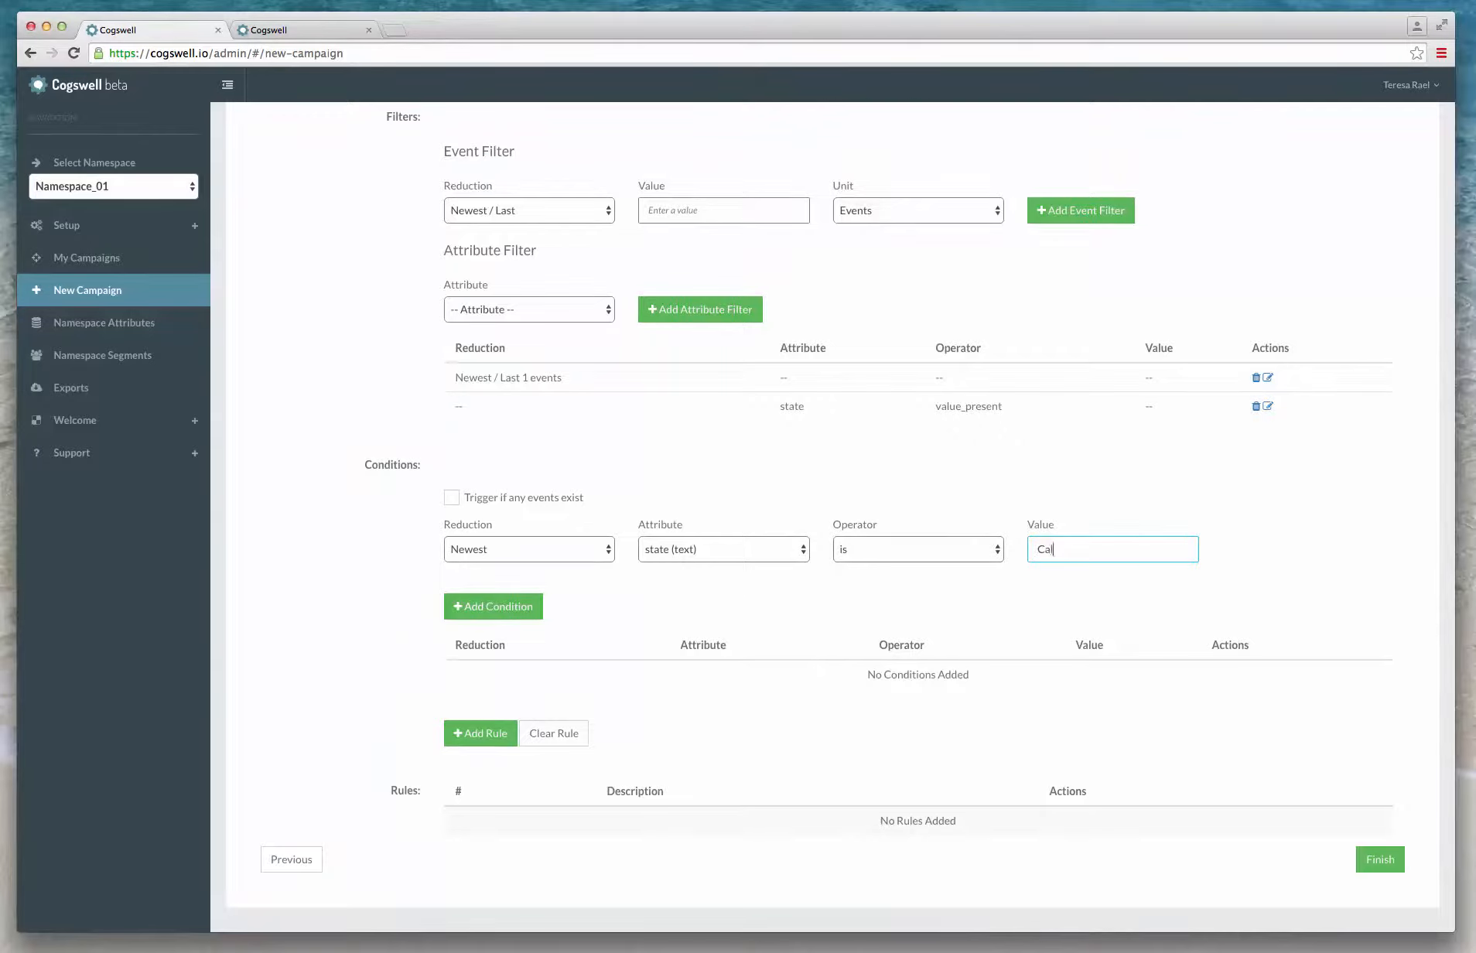
type("ifornia")
left_click(495, 606)
Add the california_users rule to the campaign and finish creating the campaign
scroll(496, 608, "up", 2)
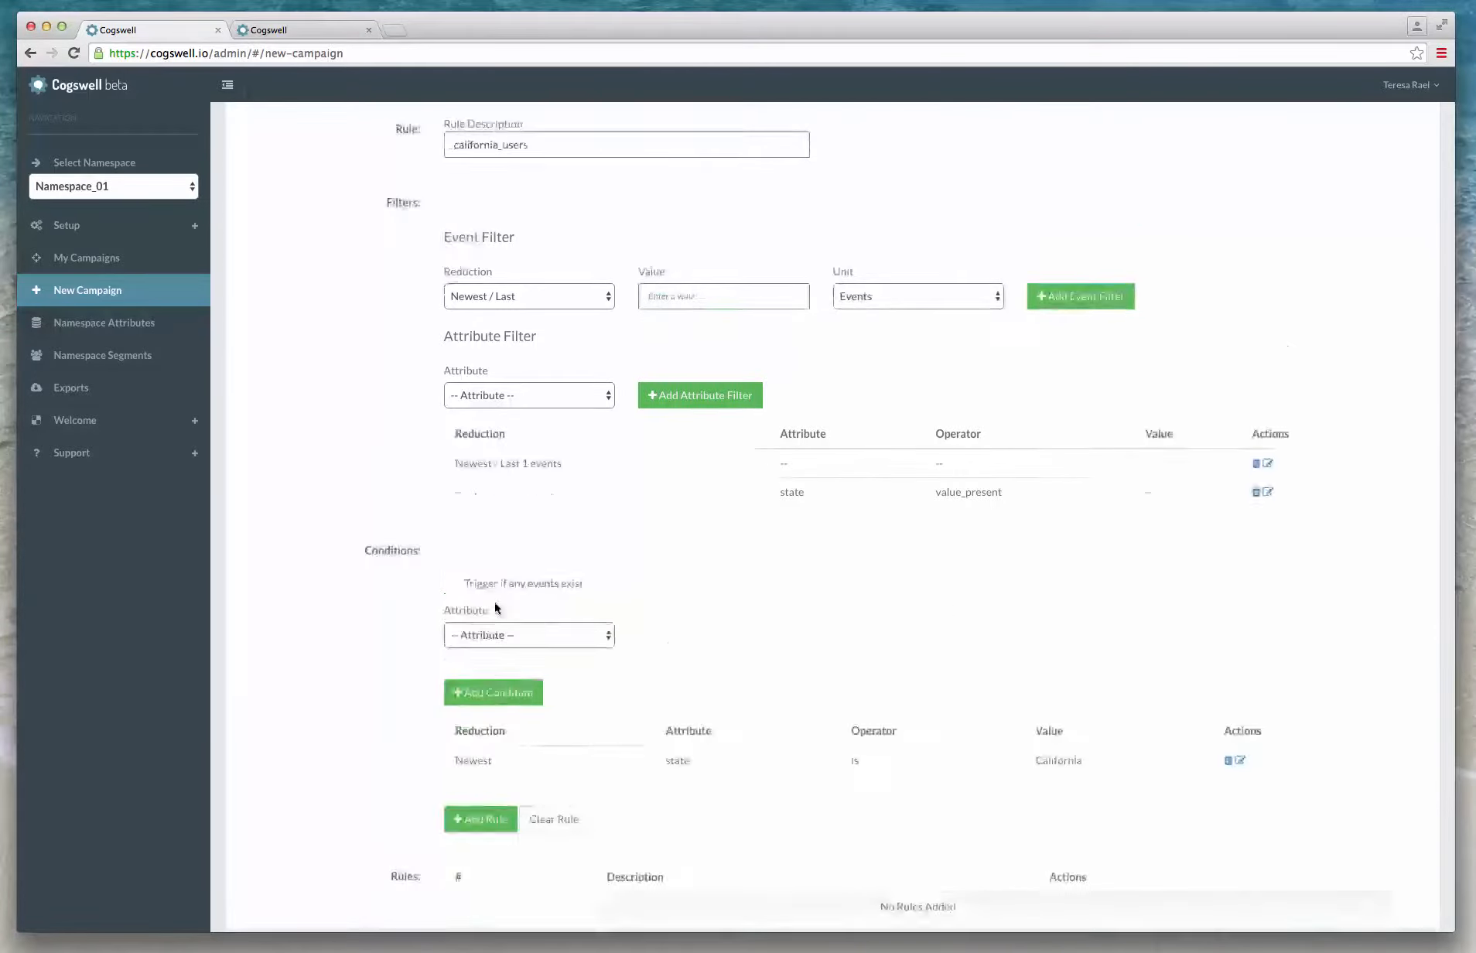
scroll(496, 608, "down", 2)
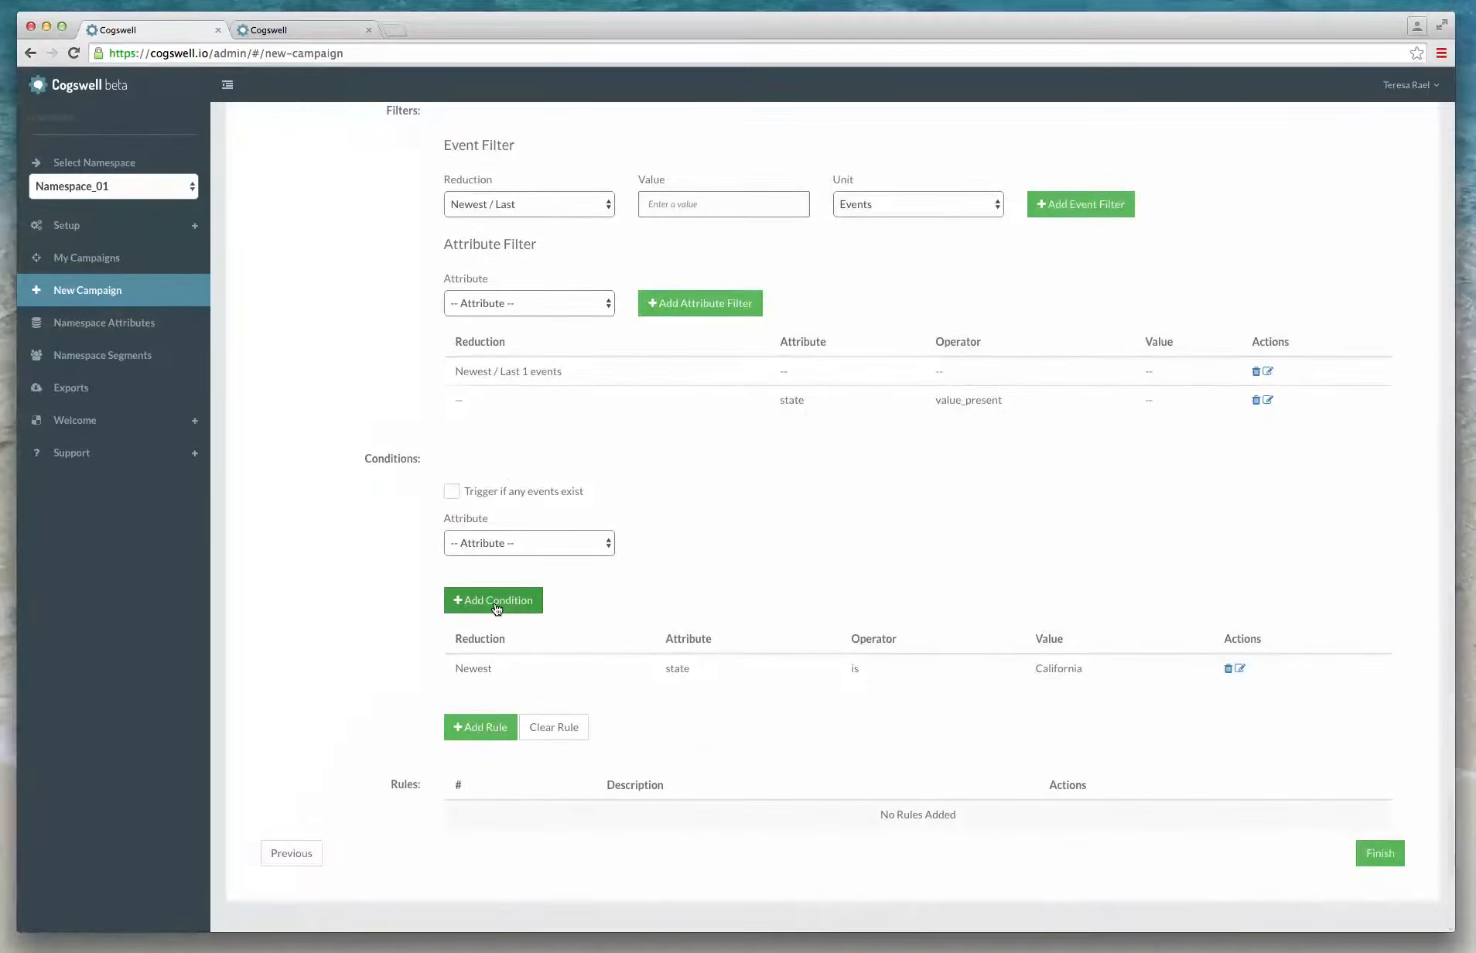
left_click(484, 728)
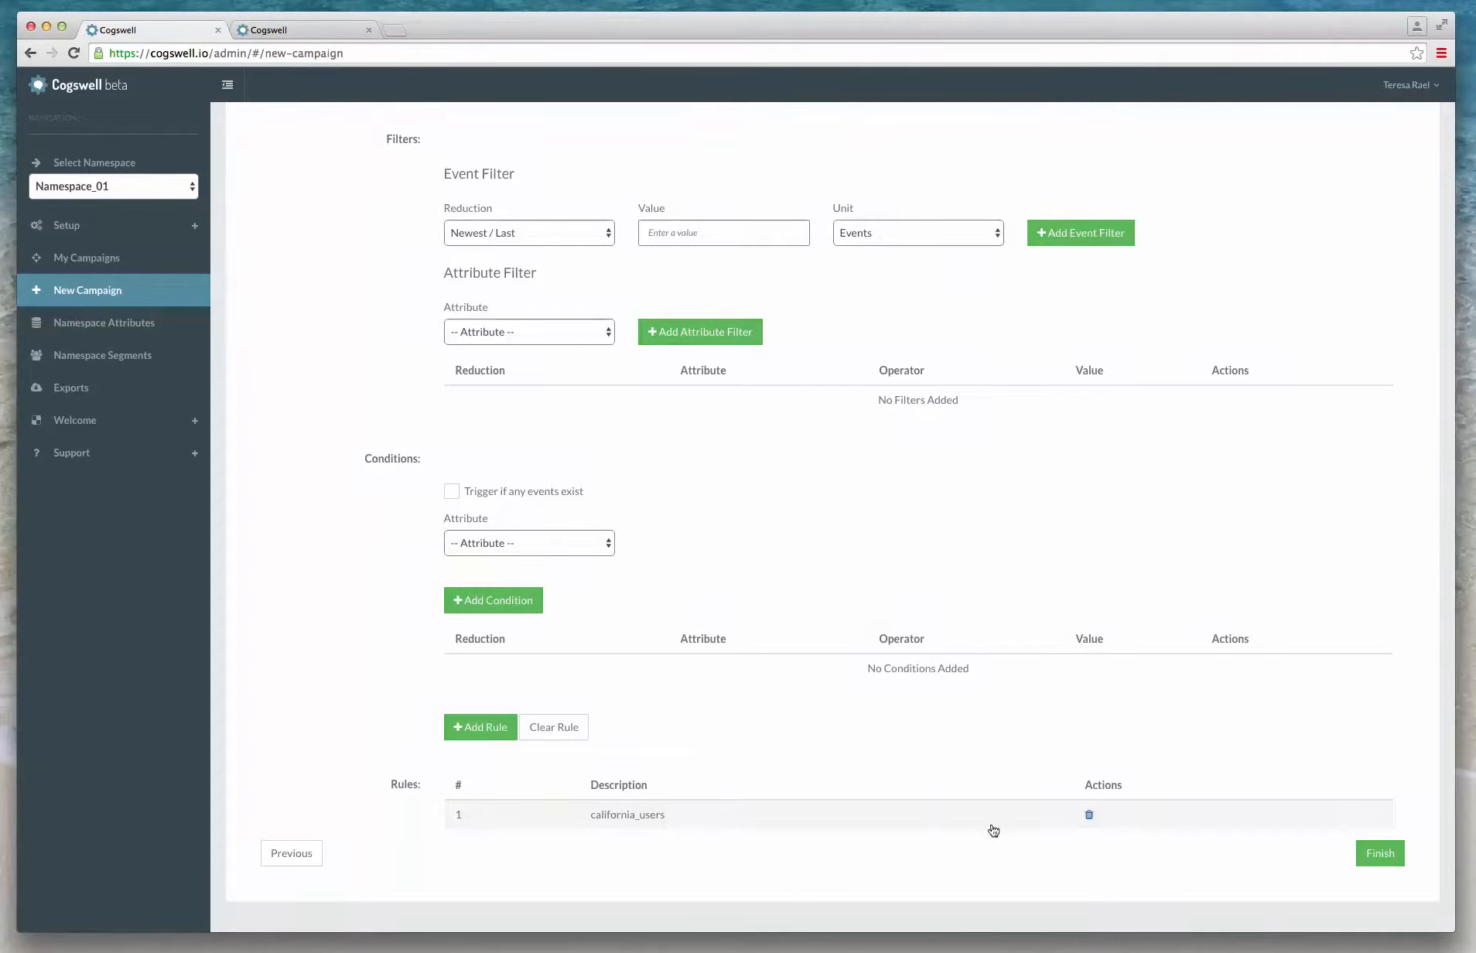
left_click(1380, 854)
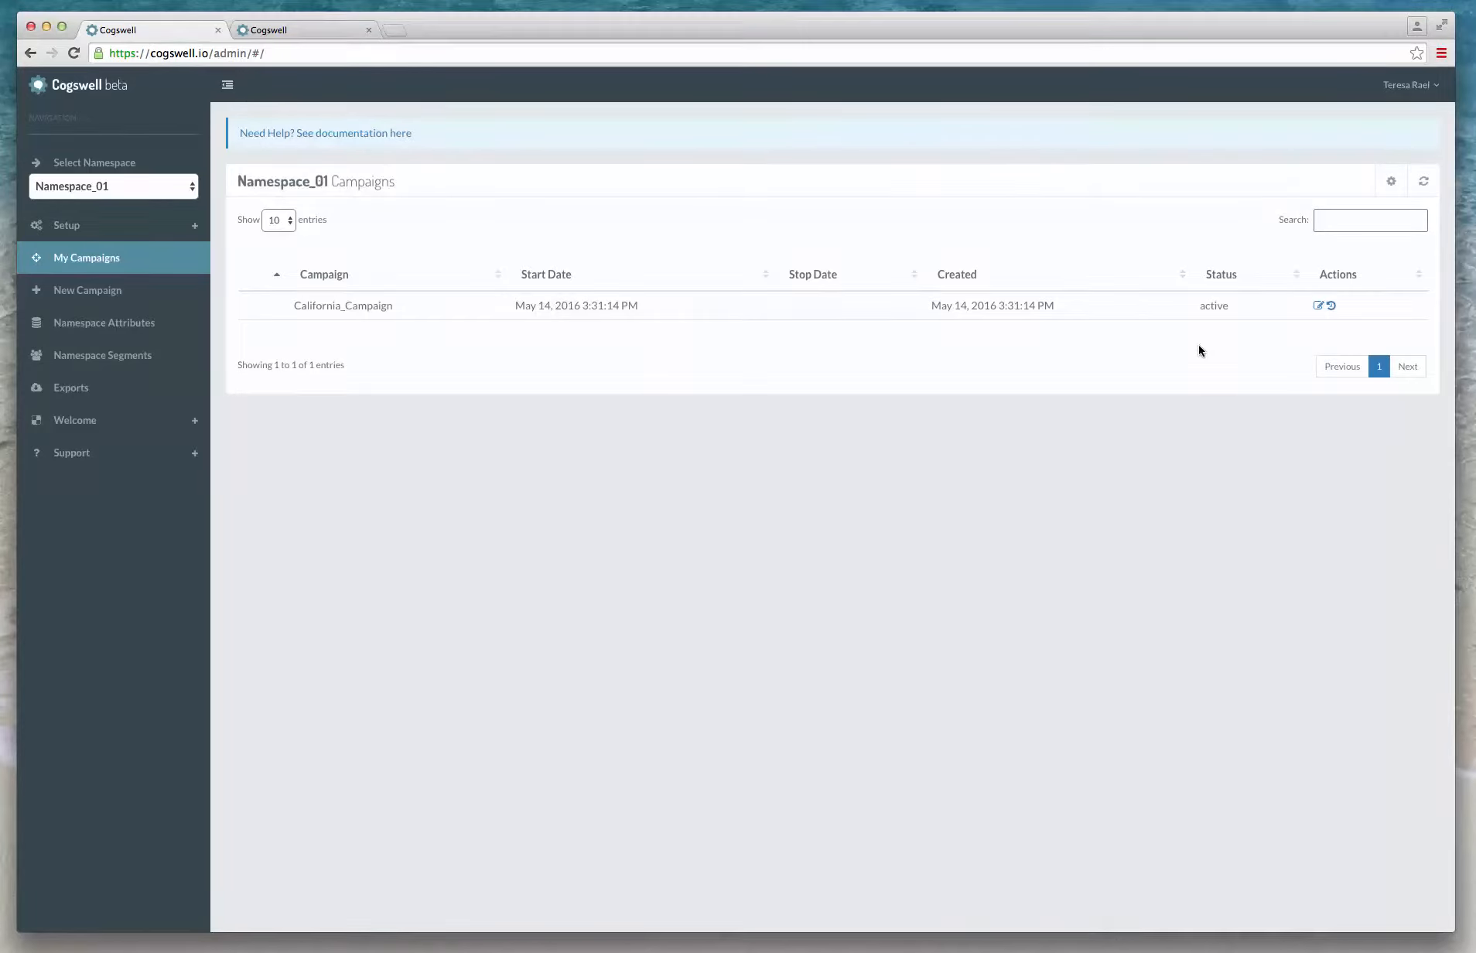
Open California_Campaign for editing and review its content, audience and rules sections
left_click(1323, 308)
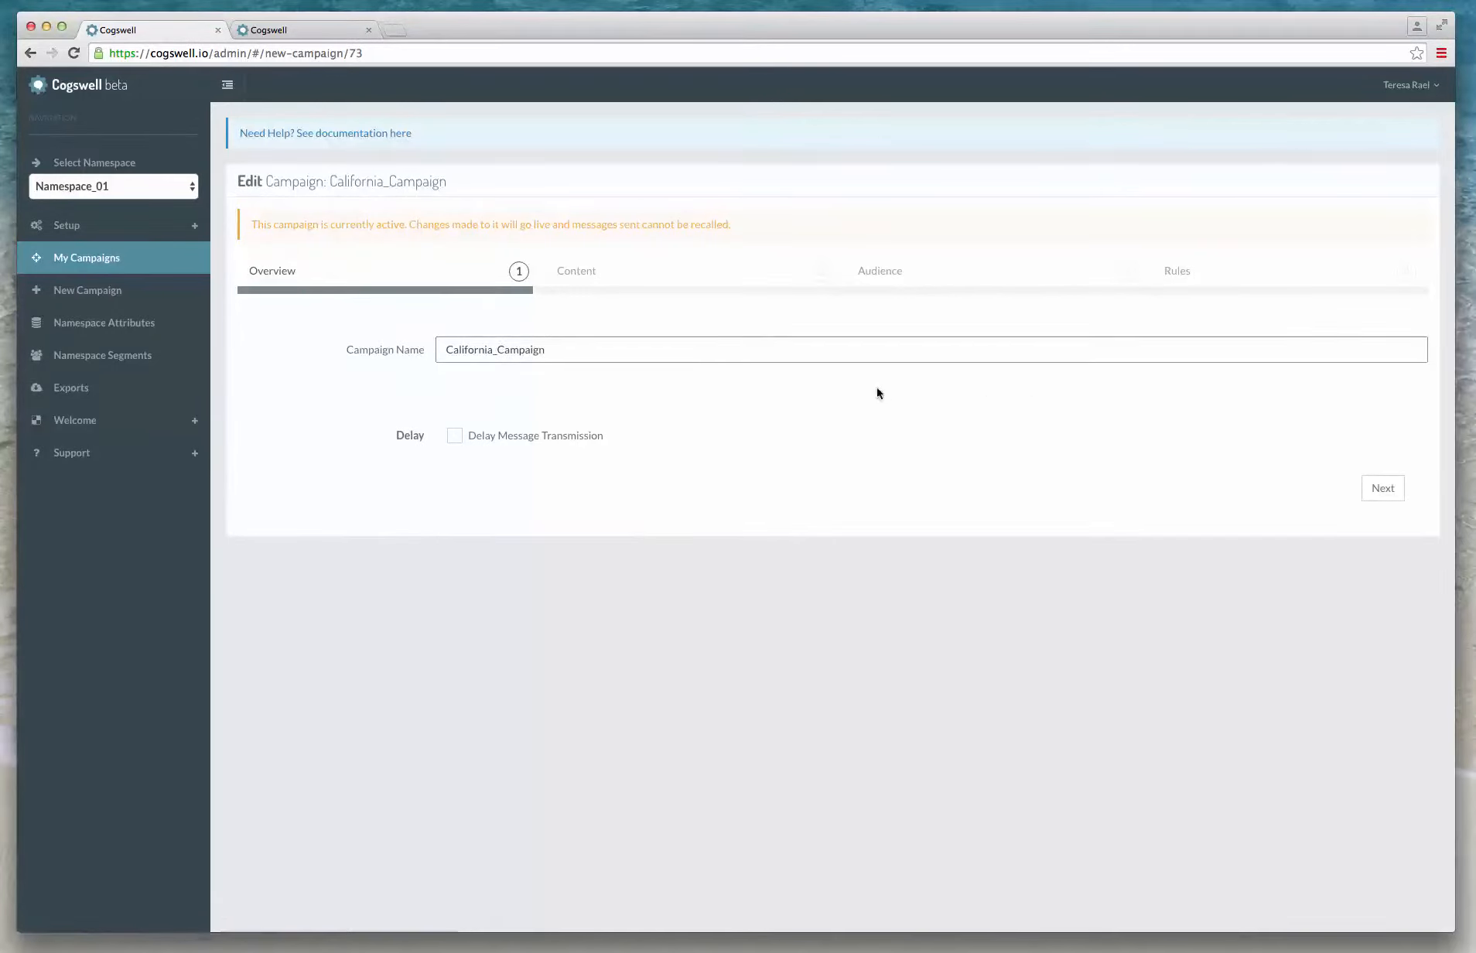
left_click(619, 283)
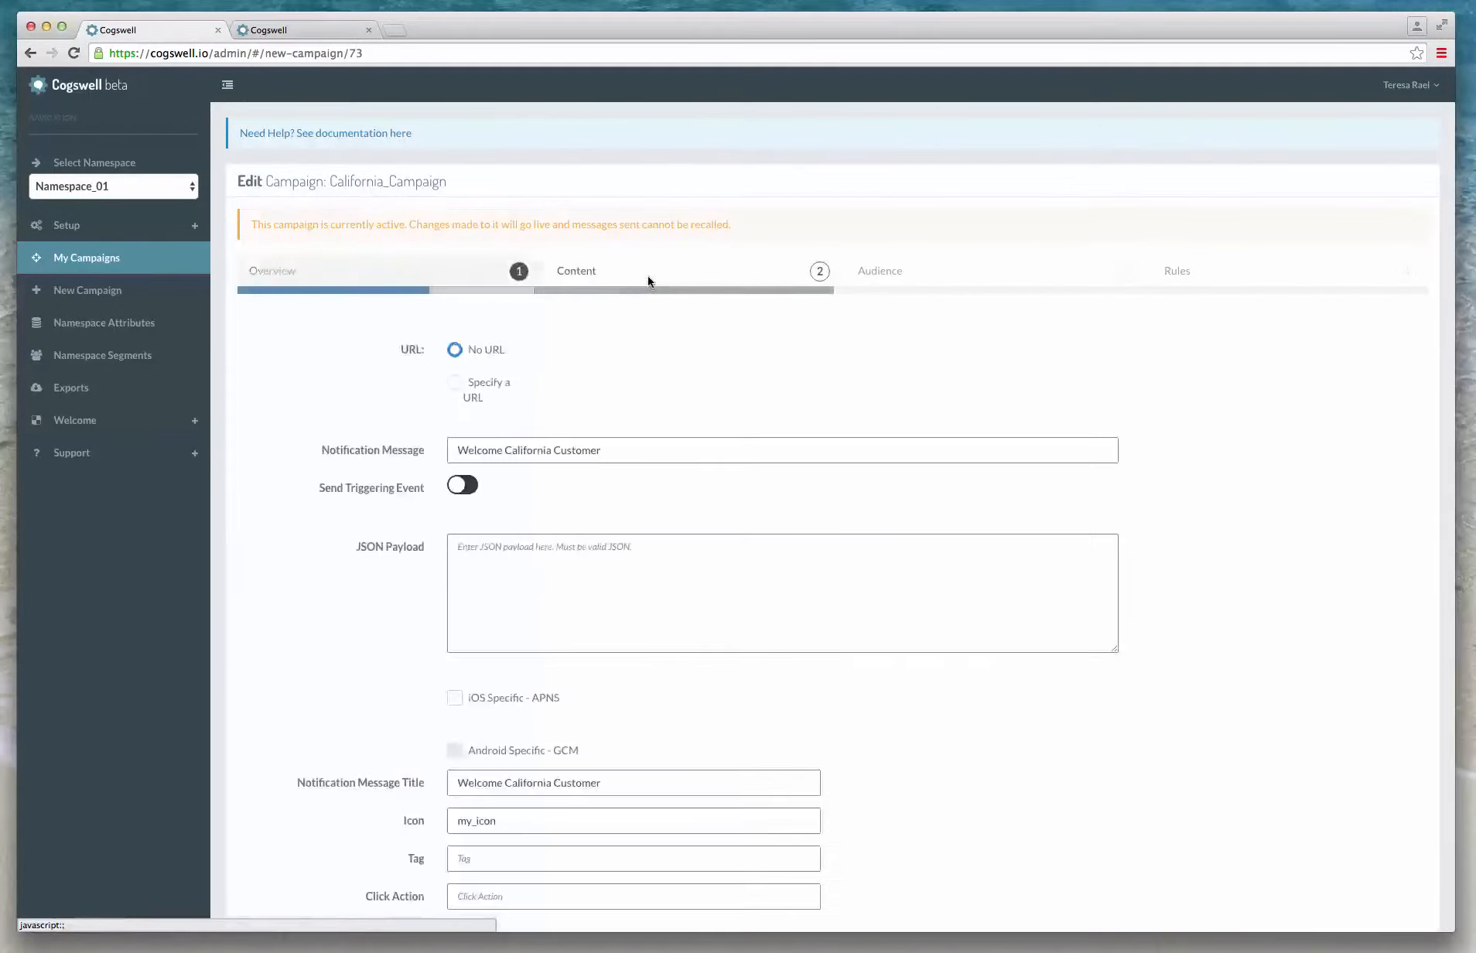
left_click(952, 280)
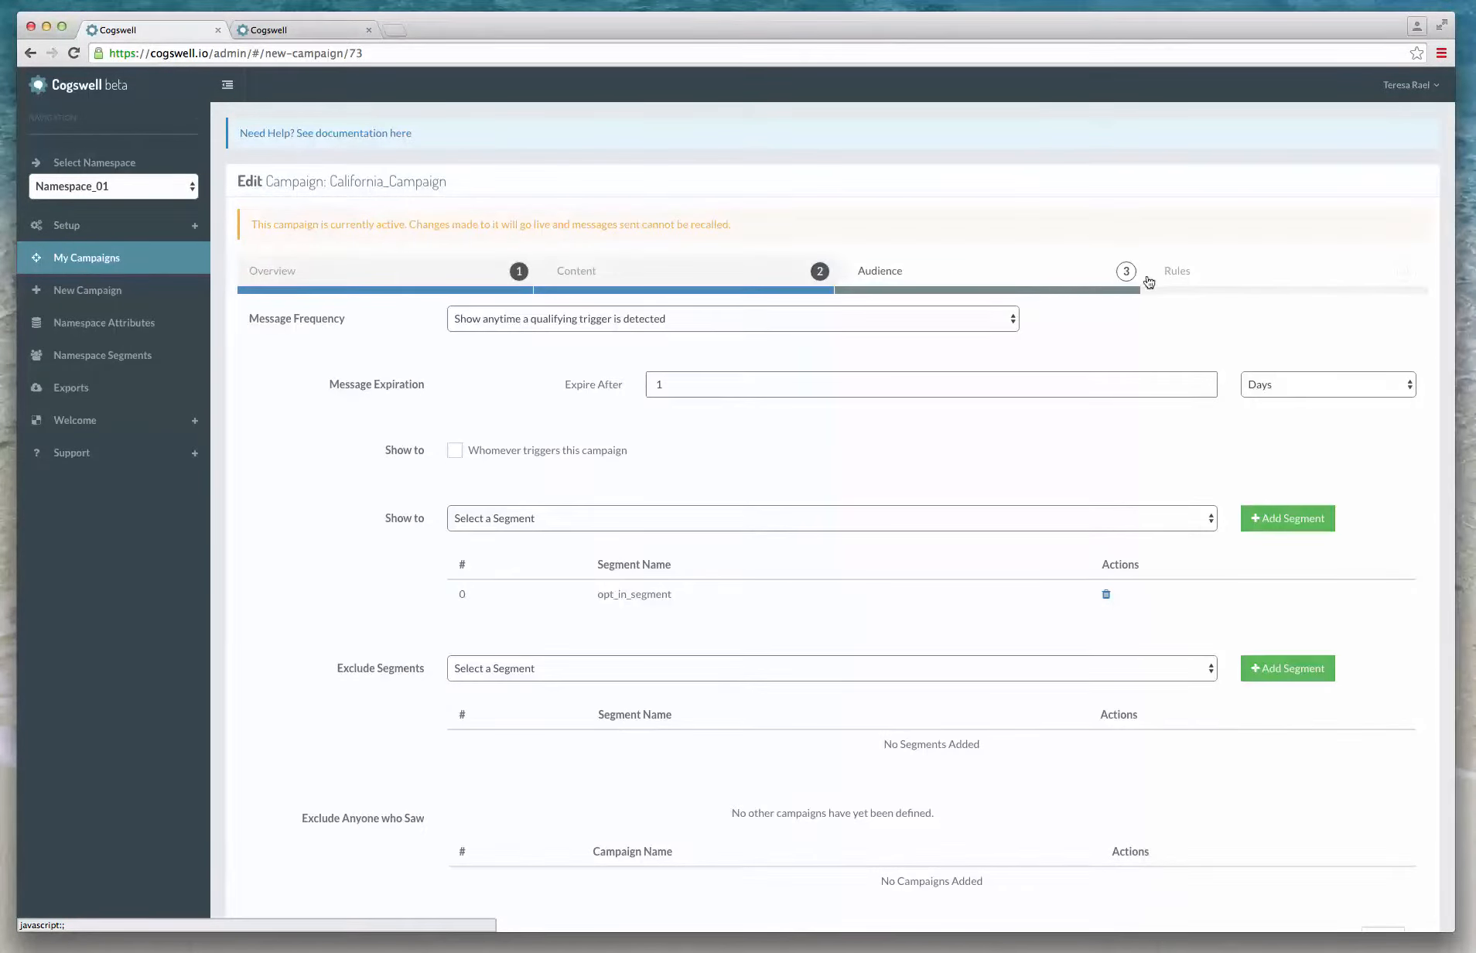
left_click(1216, 280)
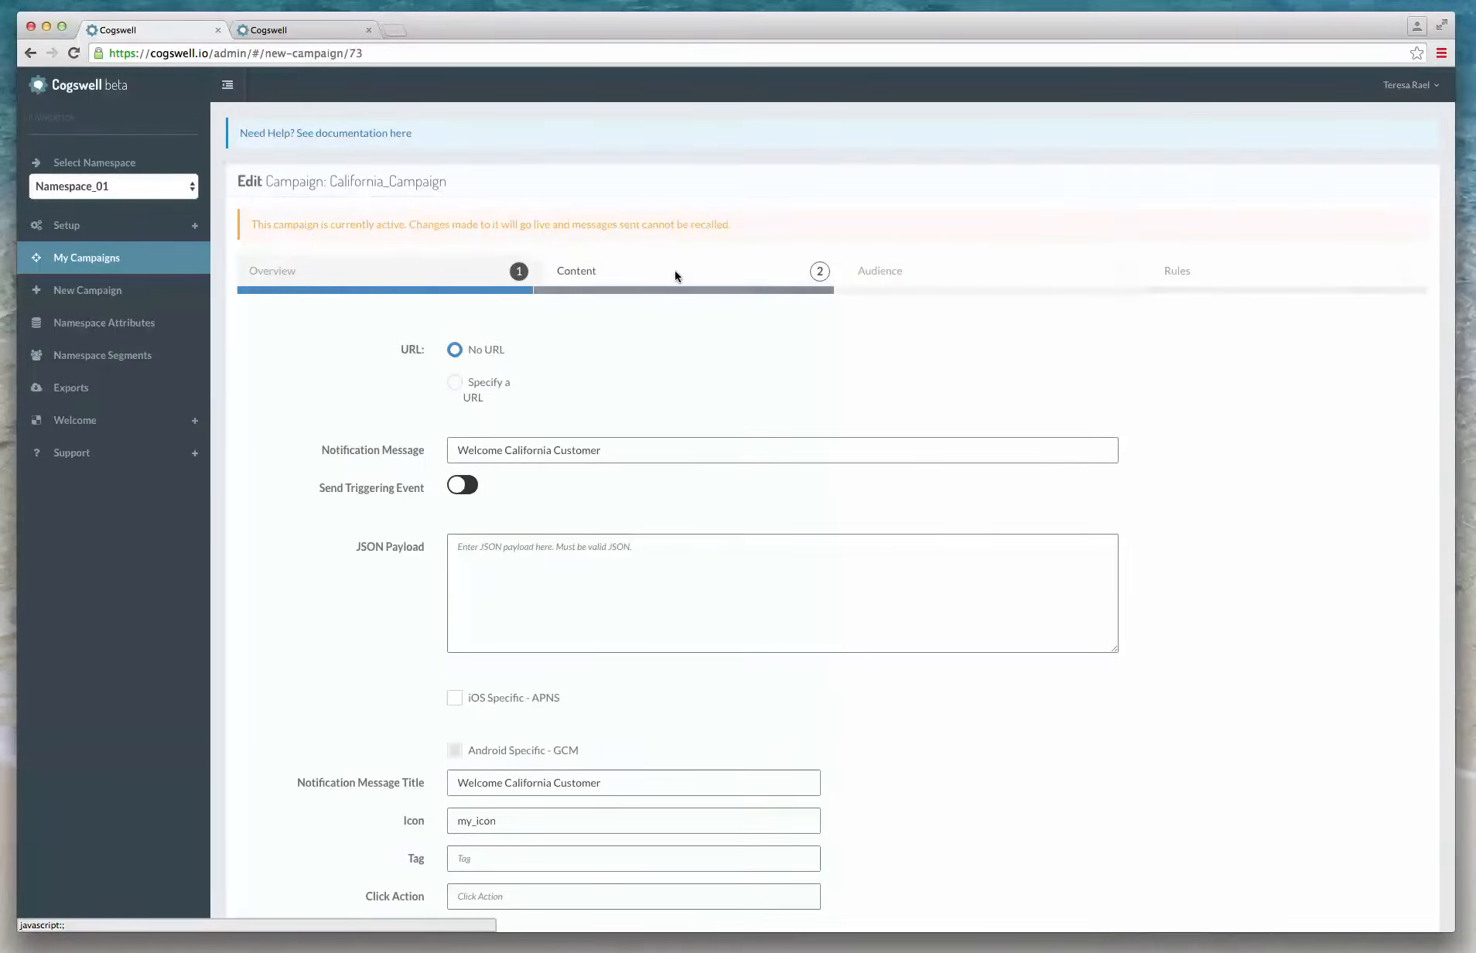
Change the campaign's notification message to Welcome California Customer! and save the edited campaign
left_click(629, 450)
type("!")
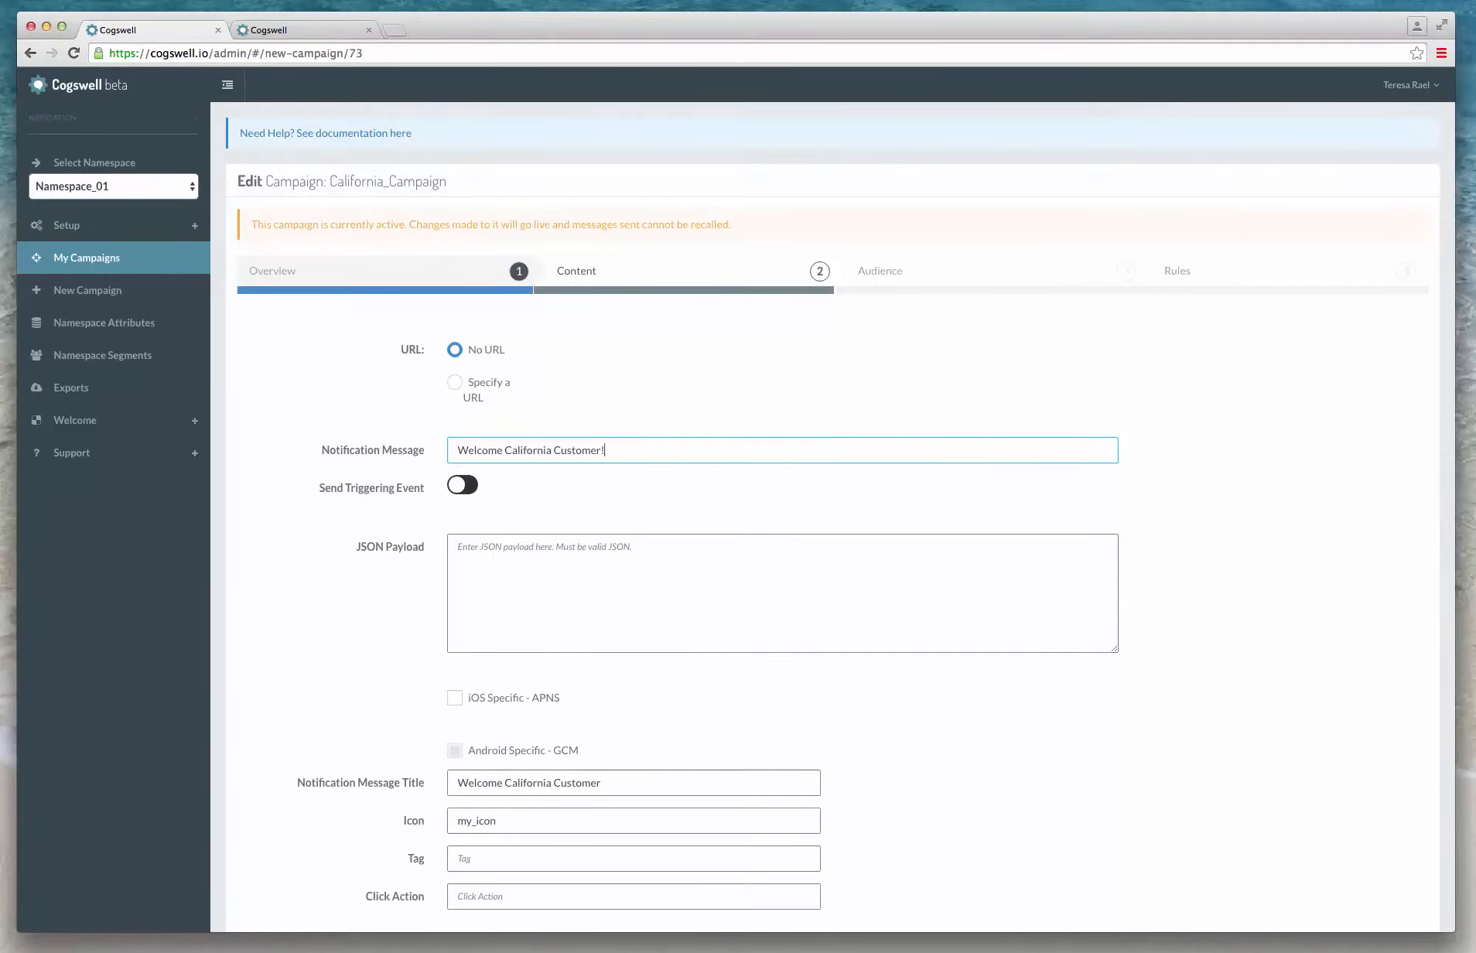
scroll(723, 485, "down", 3)
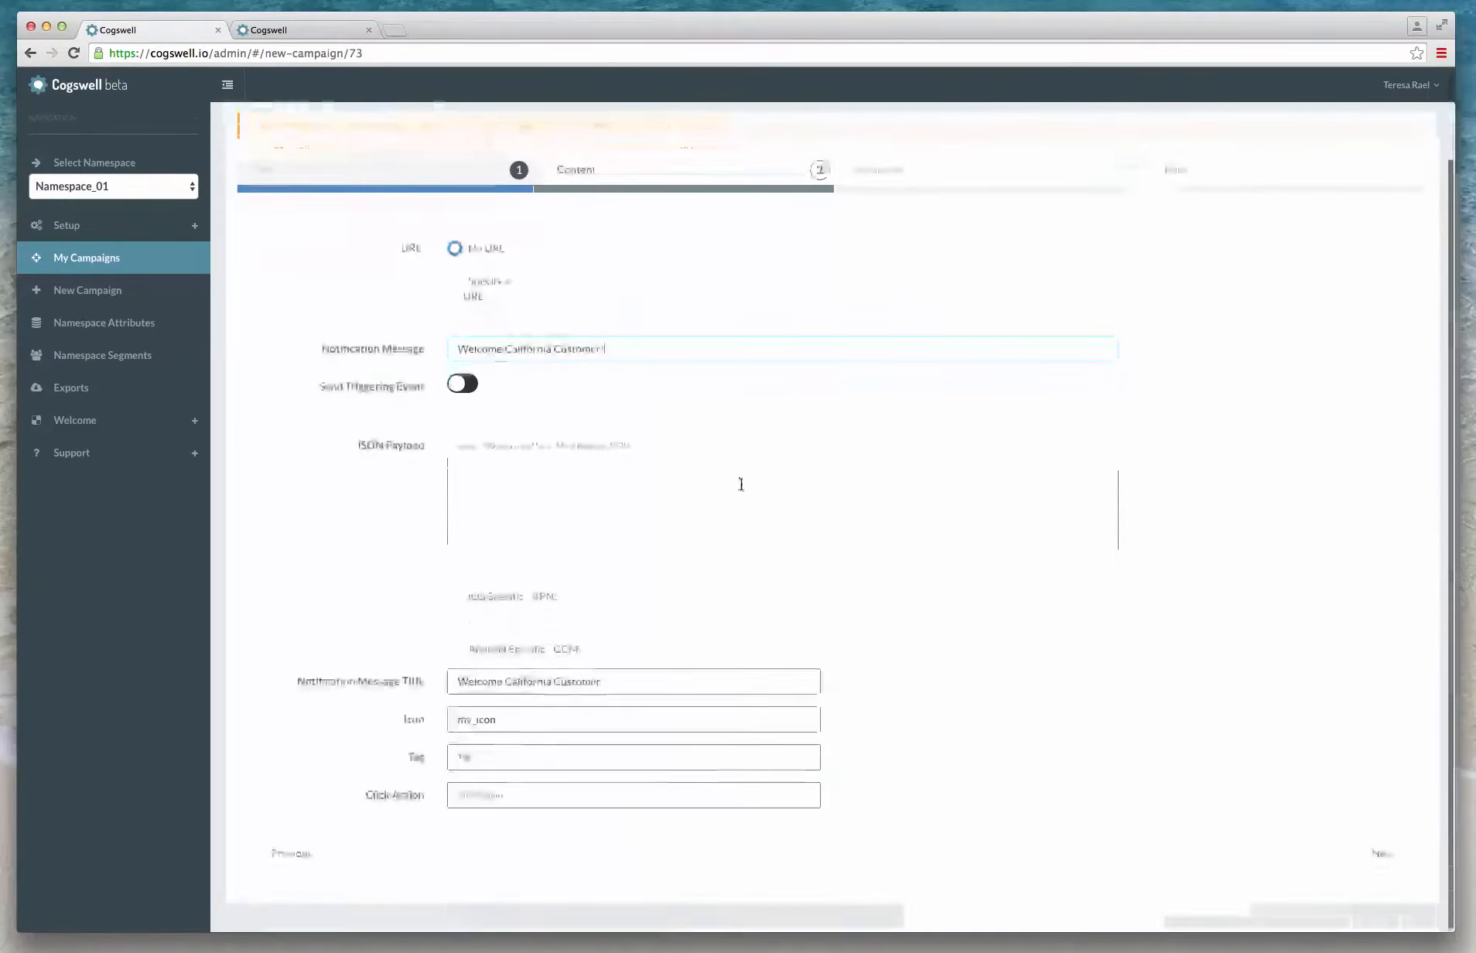
left_click(1374, 853)
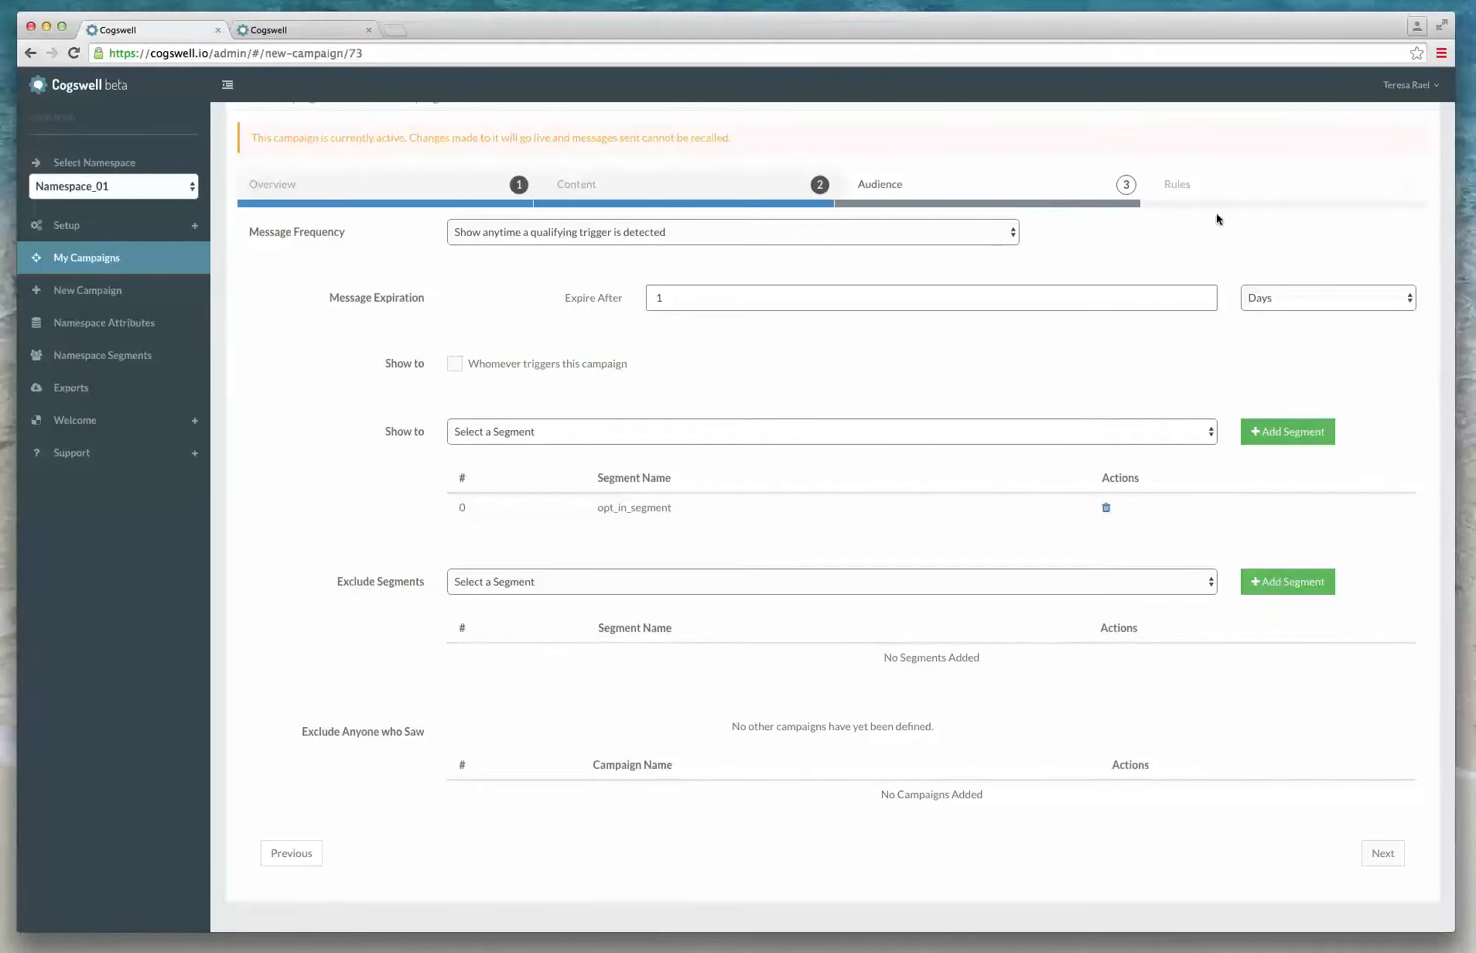
left_click(1217, 188)
scroll(1253, 280, "down", 5)
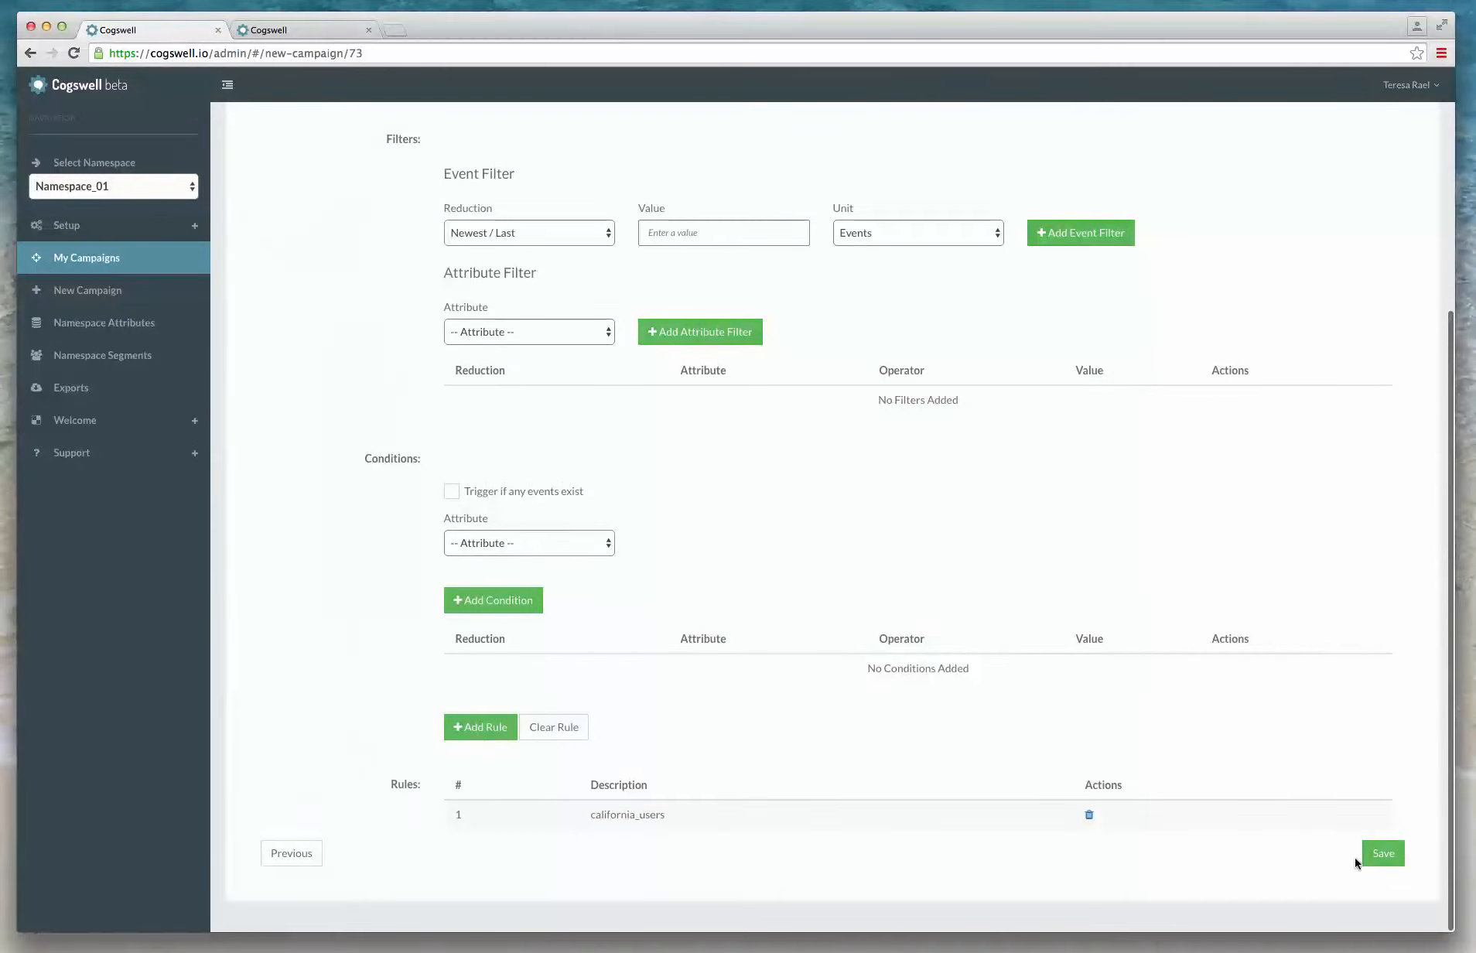
left_click(1380, 854)
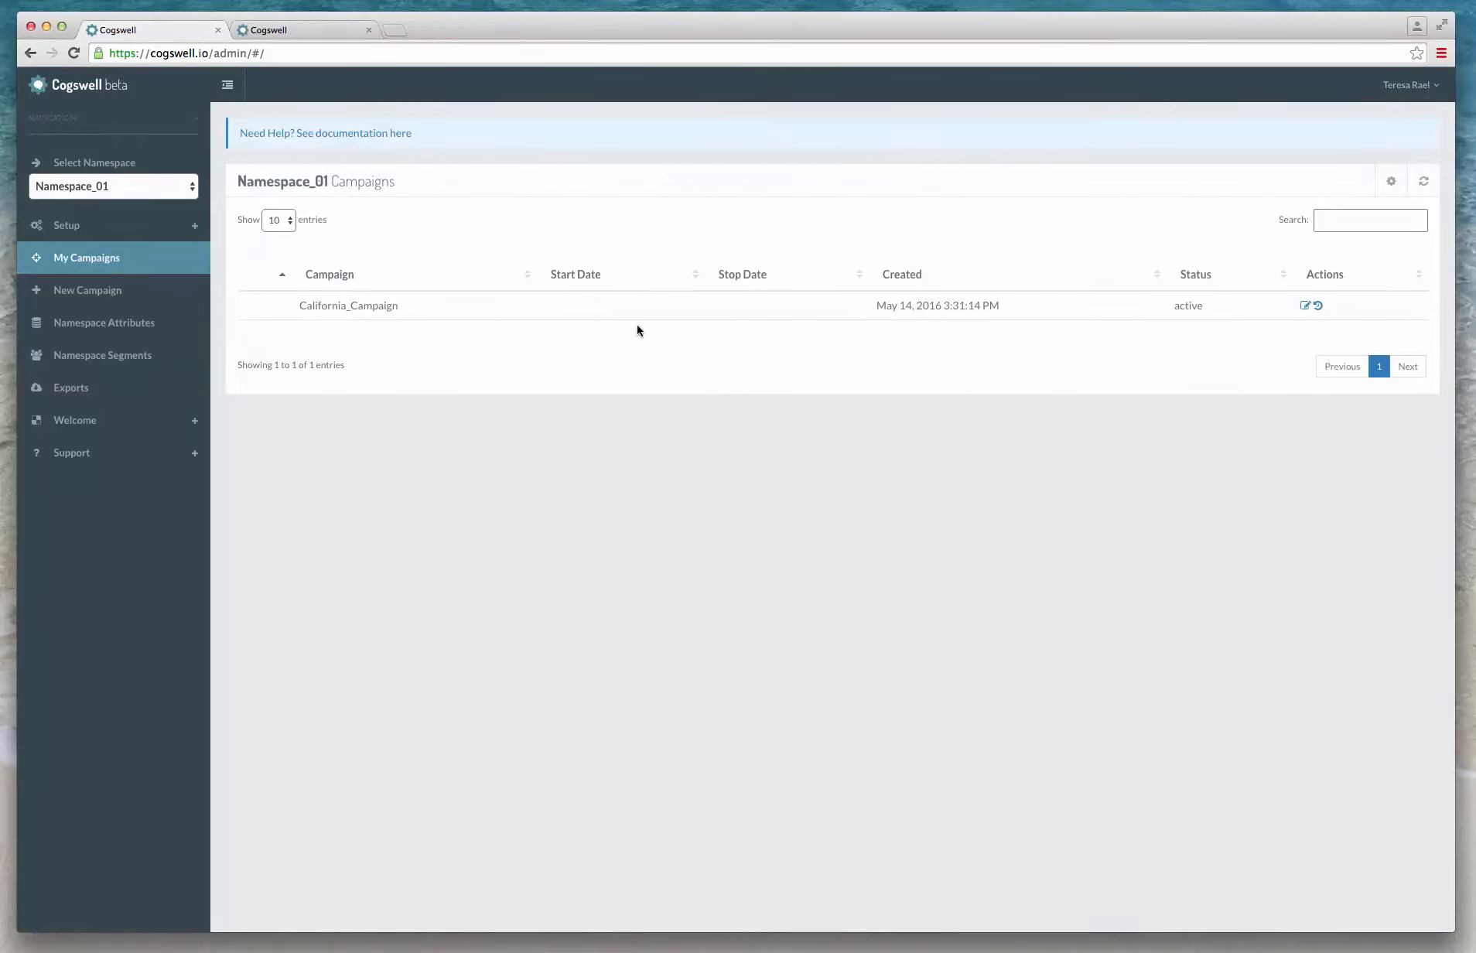
Review the status and schedule actions offered for California_Campaign in the campaign list
left_click(628, 307)
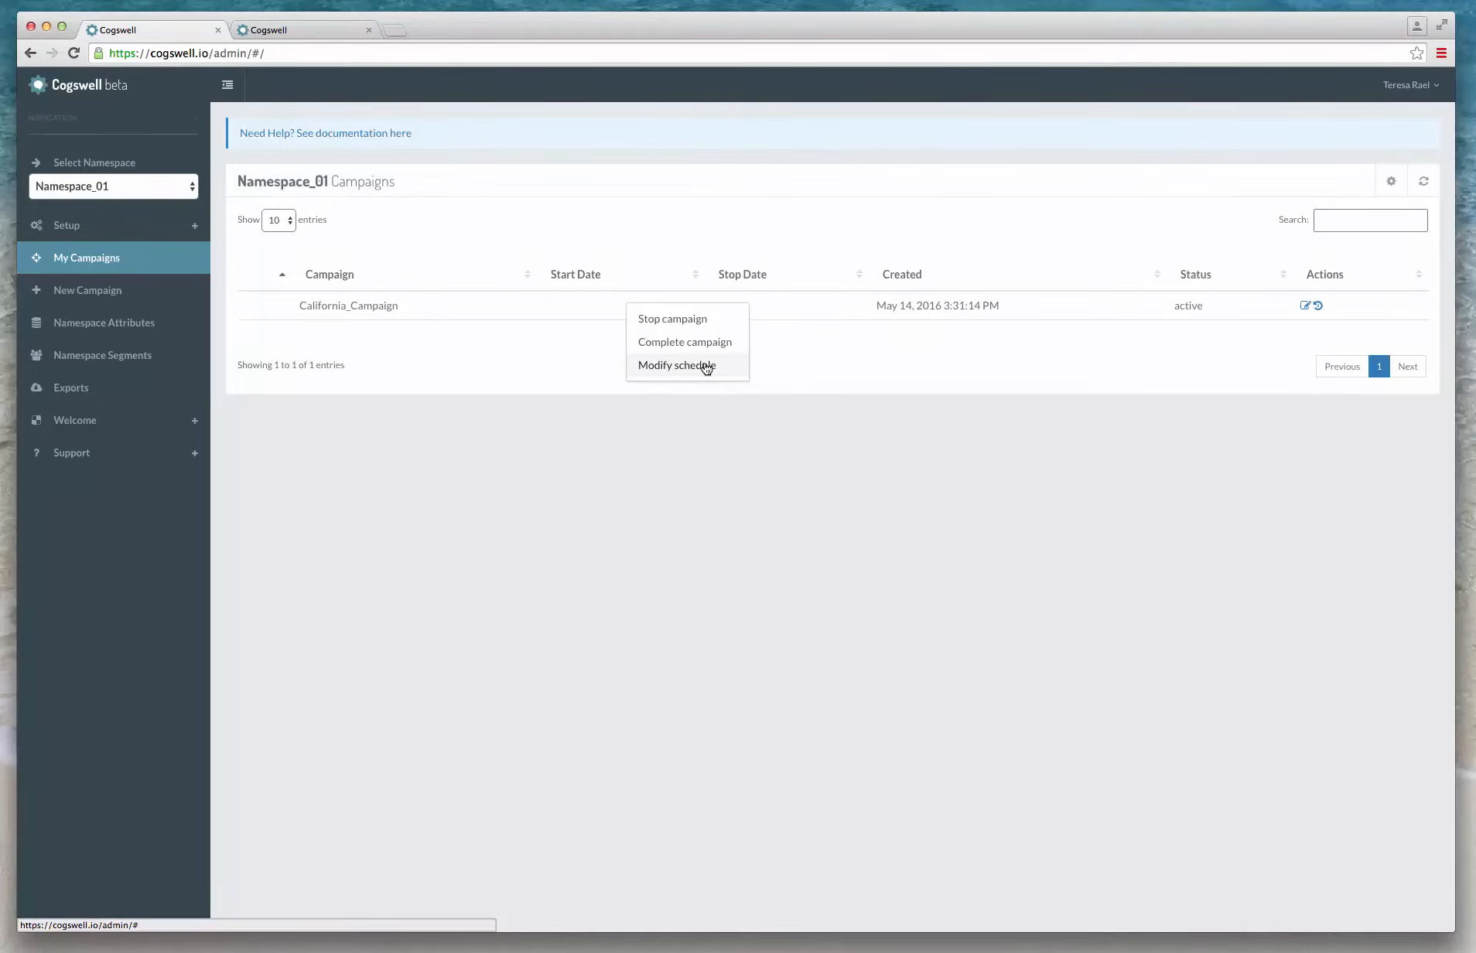
left_click(810, 373)
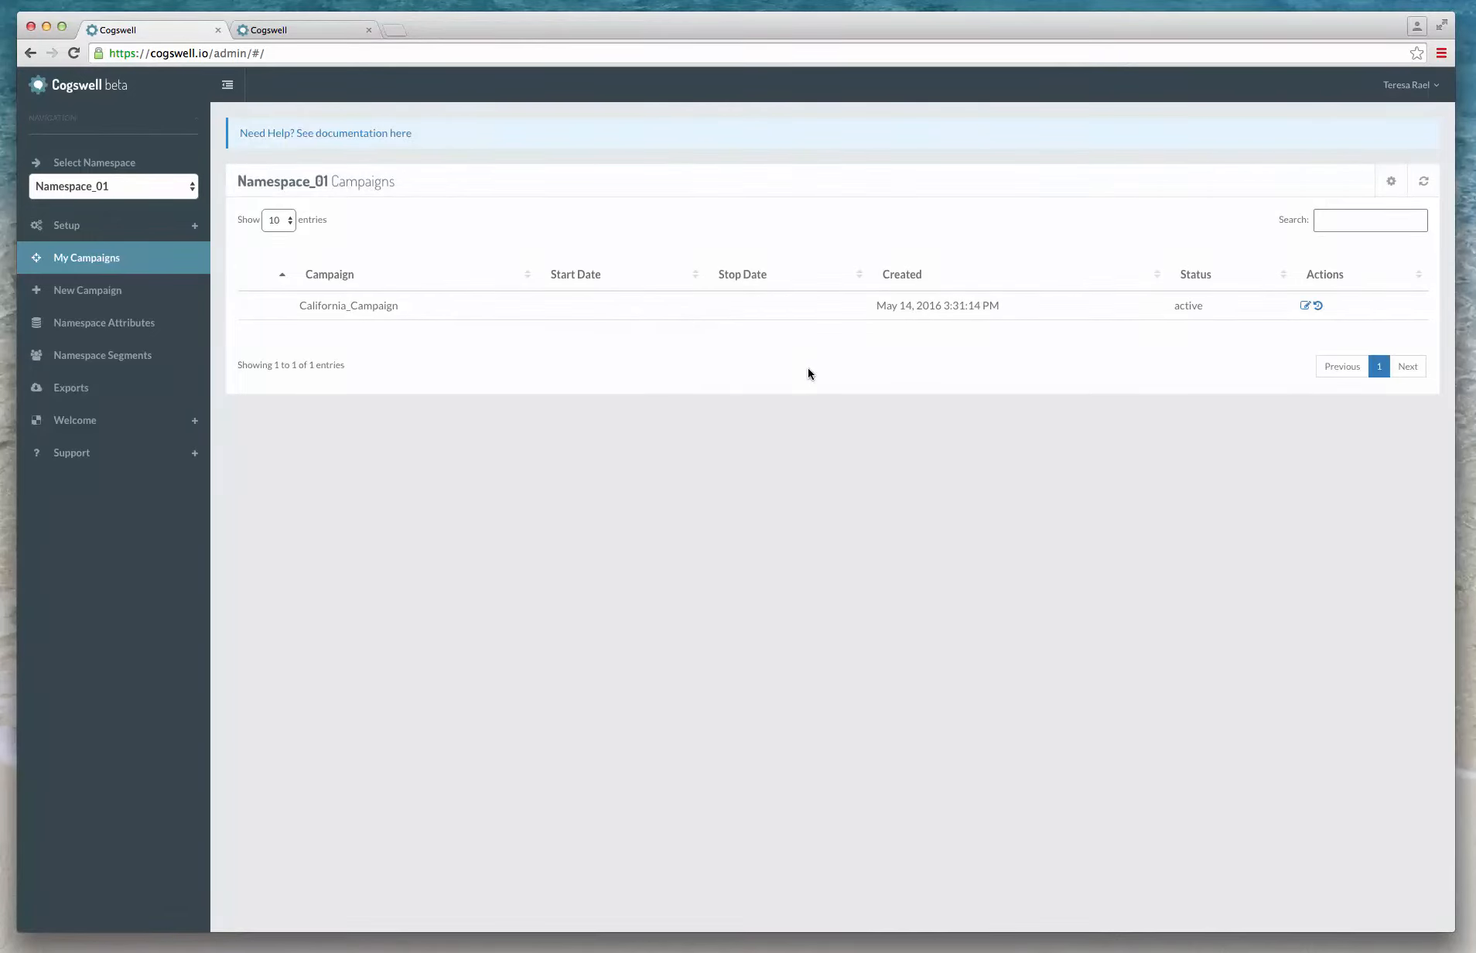